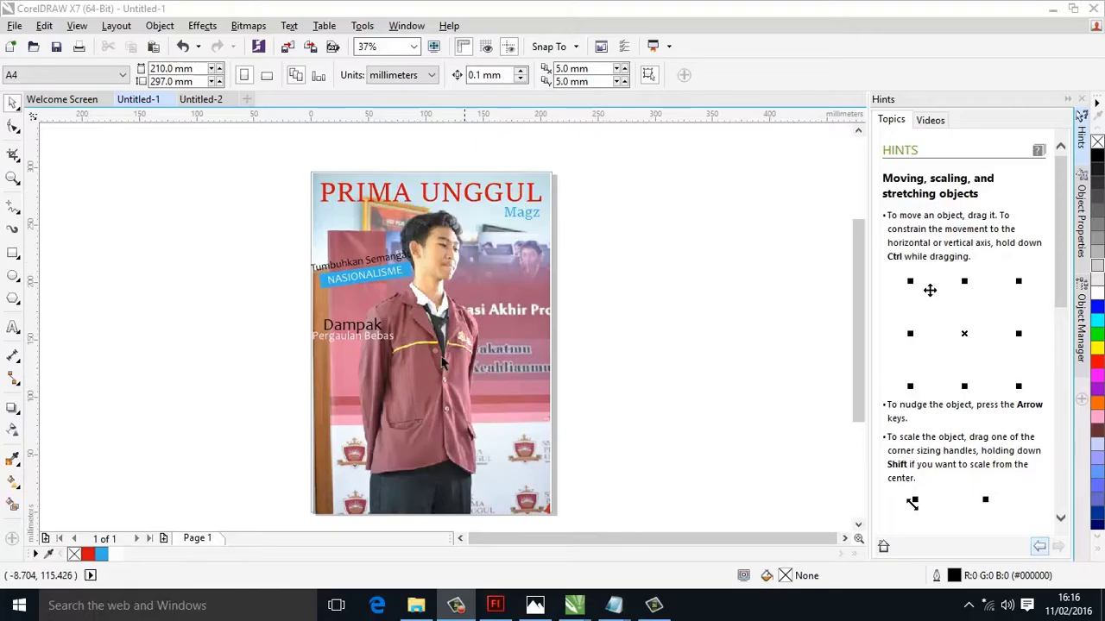
Add the artistic text "Tips pilih-pilih" in the empty area beside the cover page.
click(12, 329)
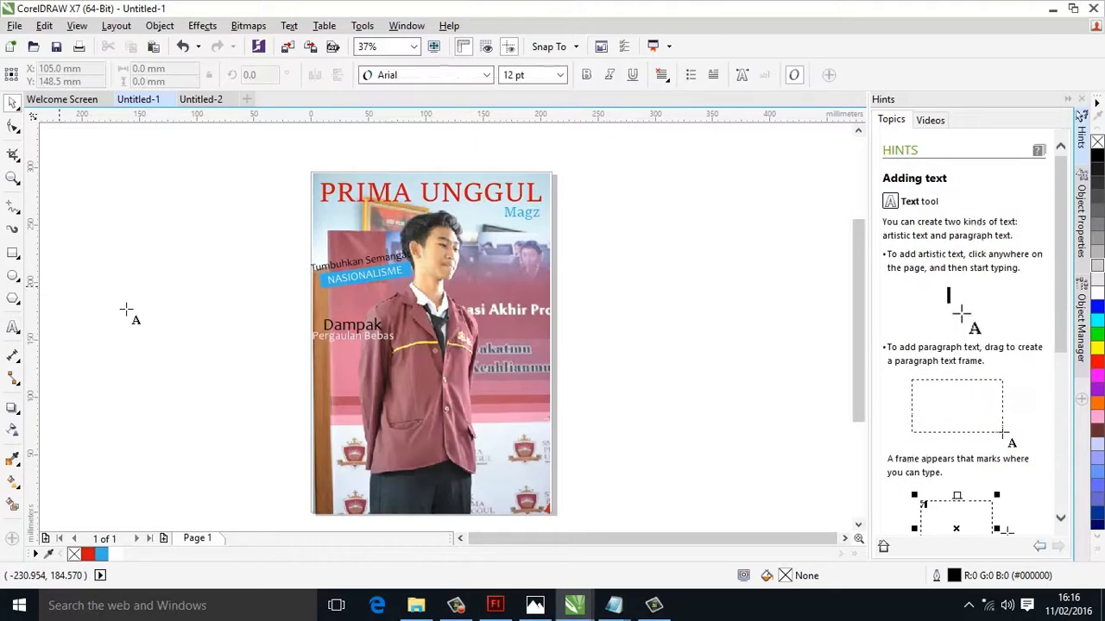
click(134, 355)
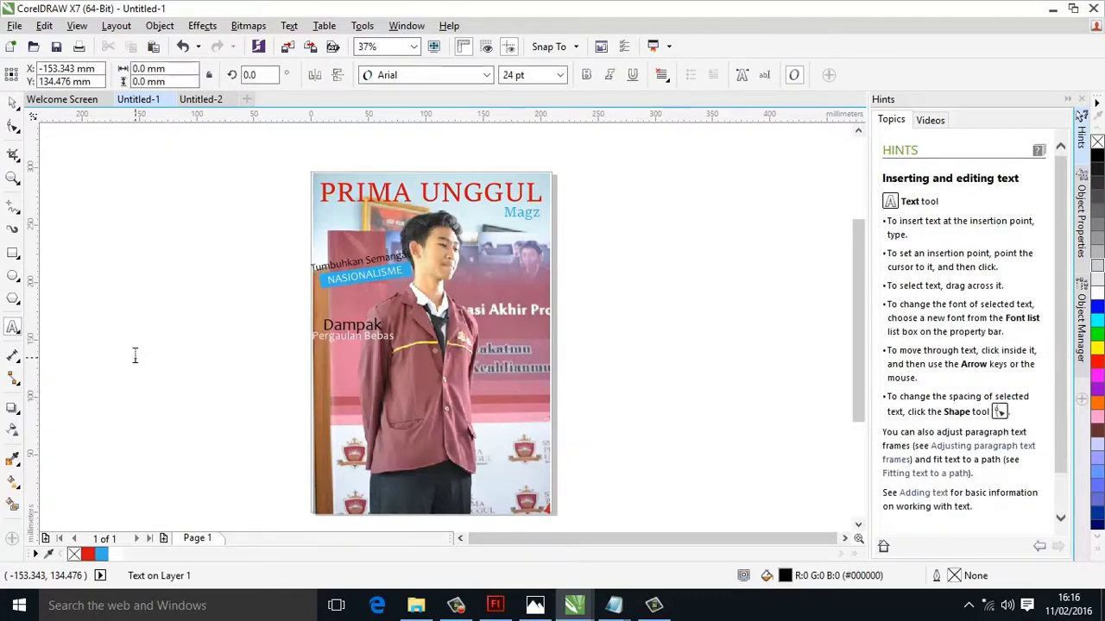
text(1)
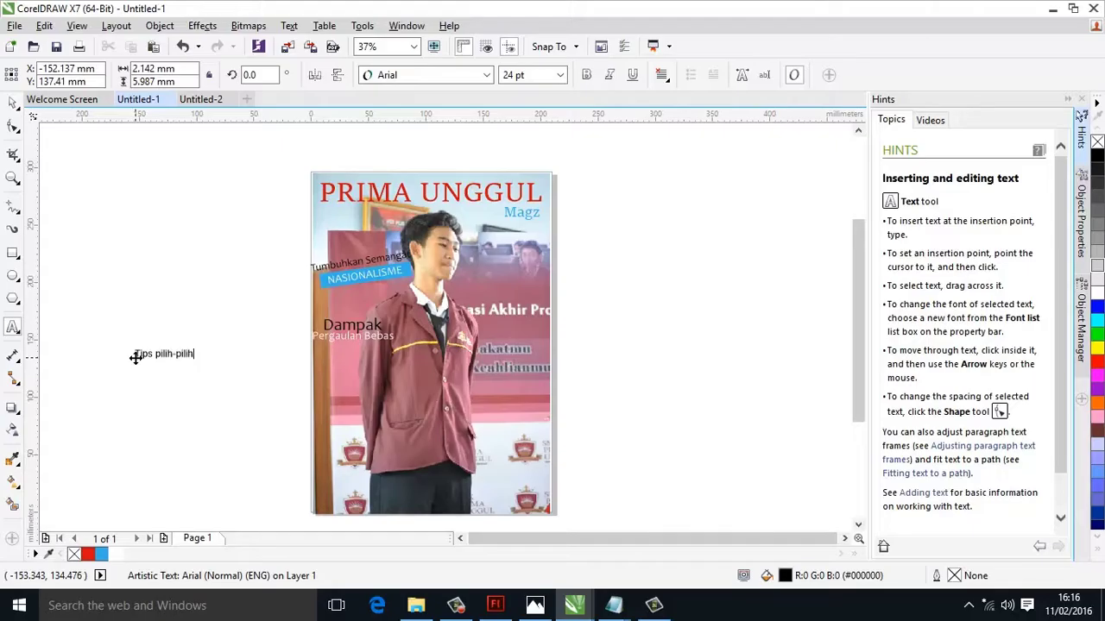
click(13, 103)
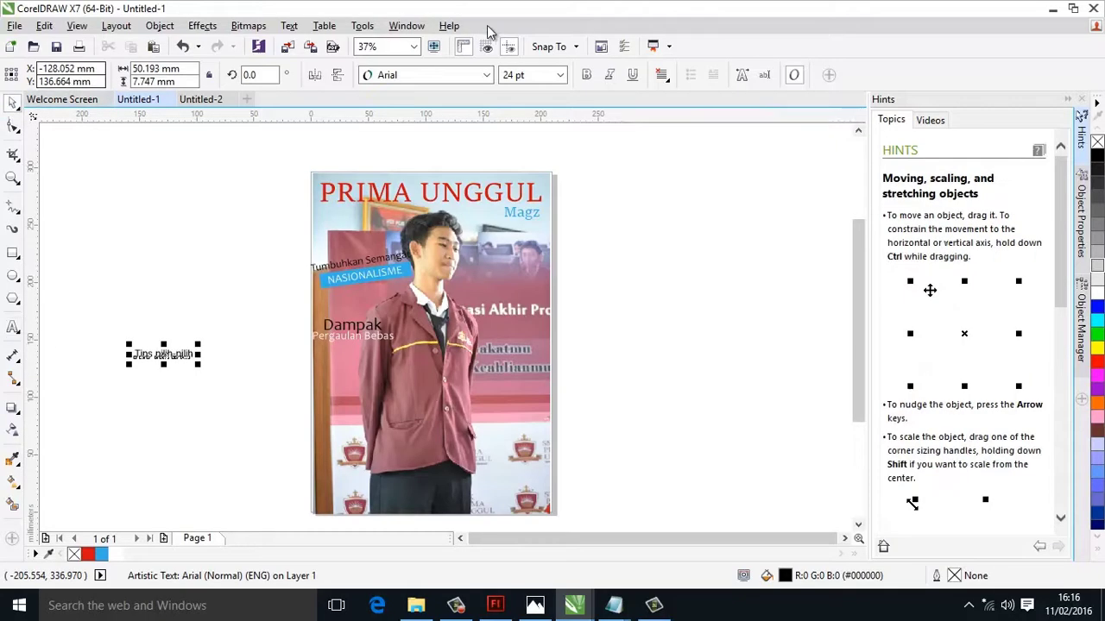
Change the font of the "Tips pilih-pilih" text to Goudy Old Style.
click(487, 78)
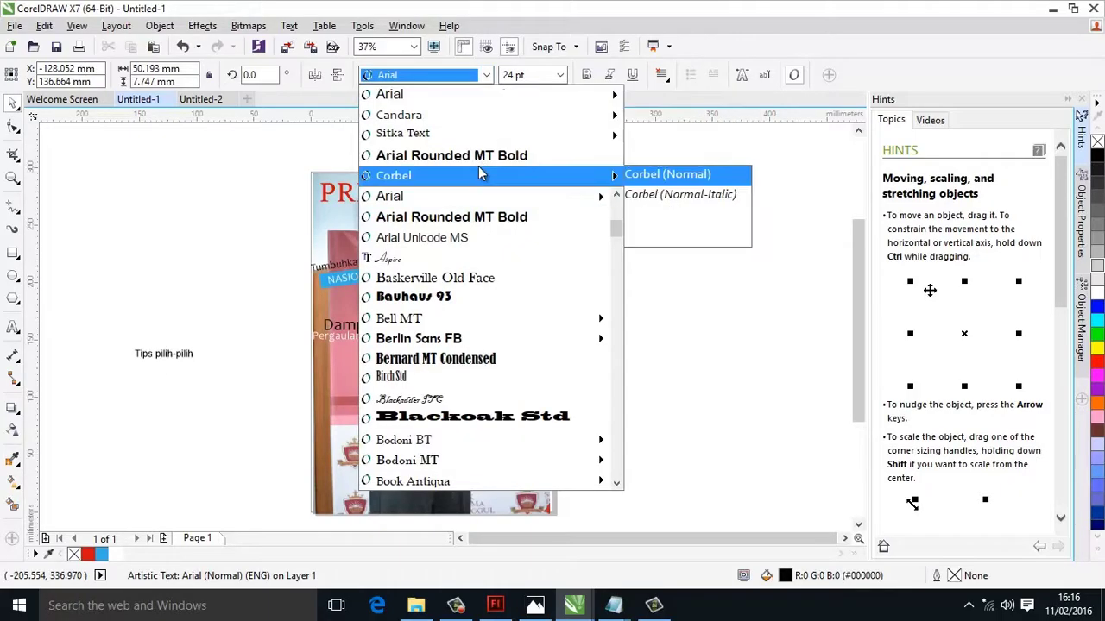
scroll(511, 267, down, 18)
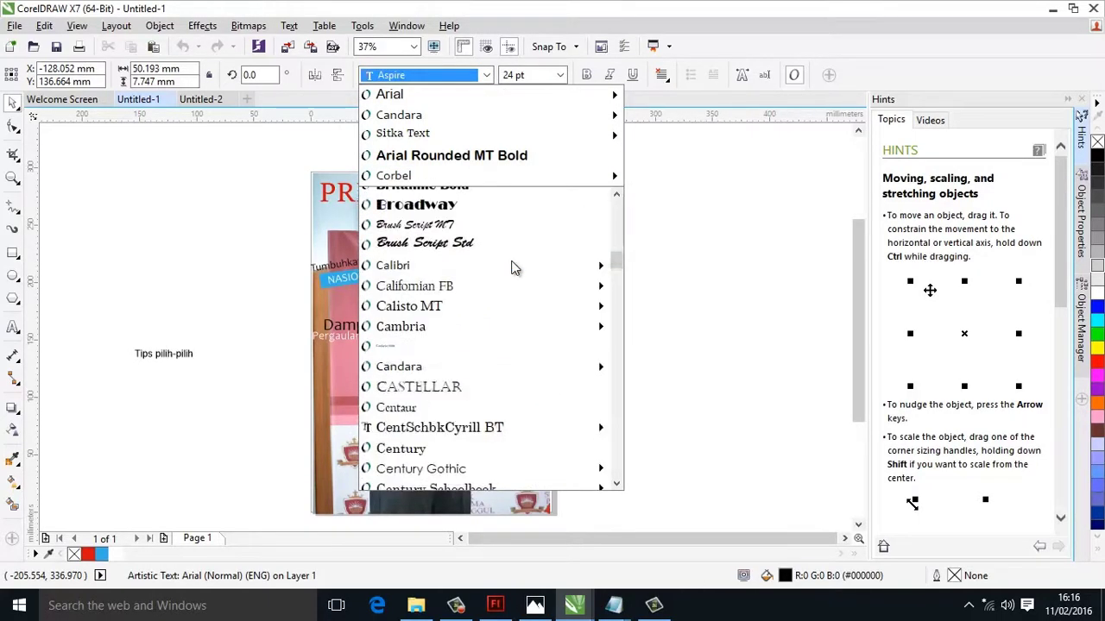
scroll(512, 267, down, 10)
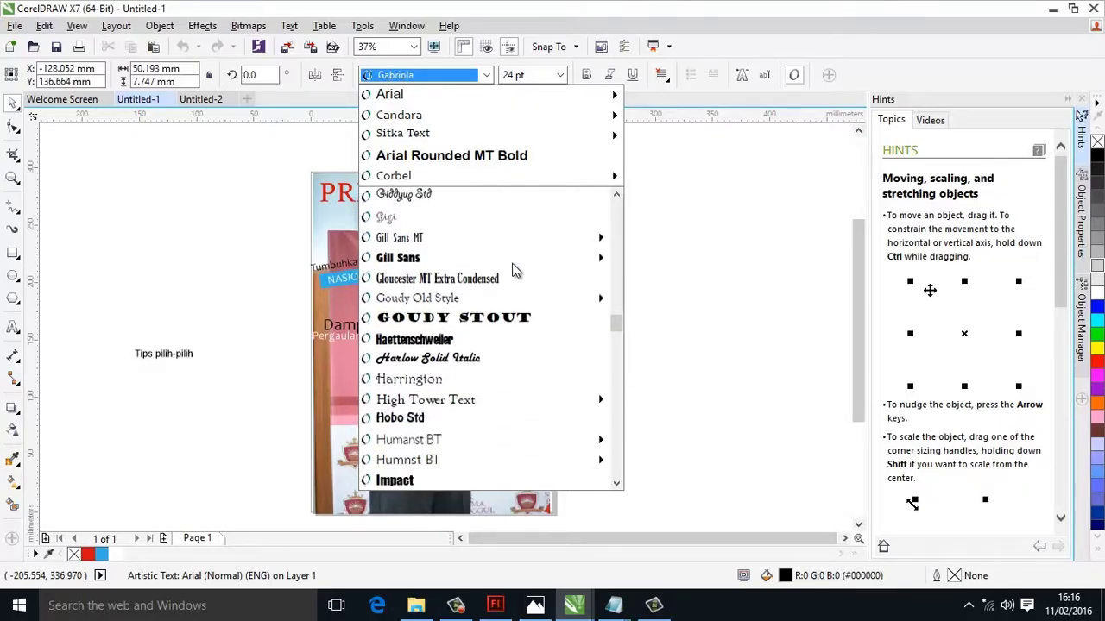
click(483, 298)
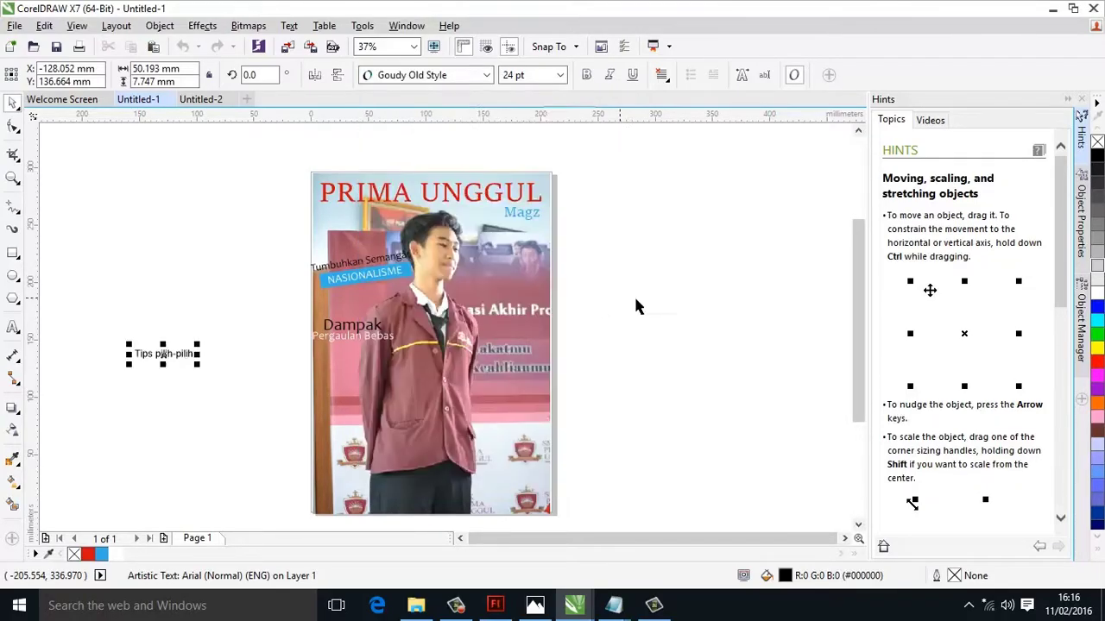
click(486, 75)
mouse_move(498, 100)
click(695, 136)
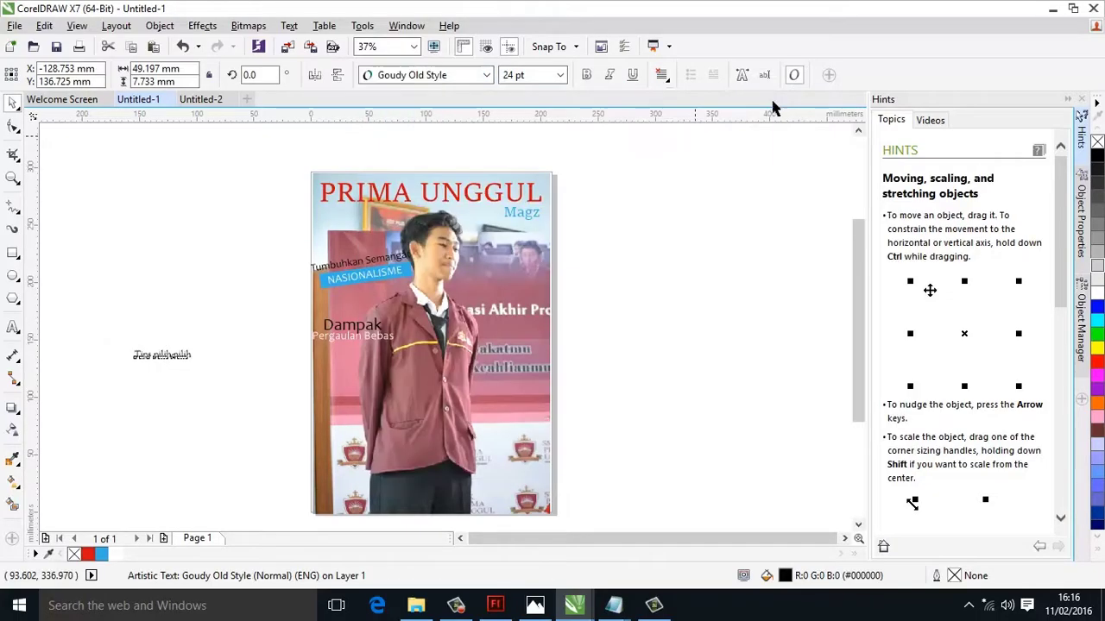
Enlarge "Tips pilih-pilih" to about 26.5 pt and place it on the cover below "Pergaulan Bebas".
drag(199, 342, 409, 380)
scroll(396, 357, up, 2)
click(343, 387)
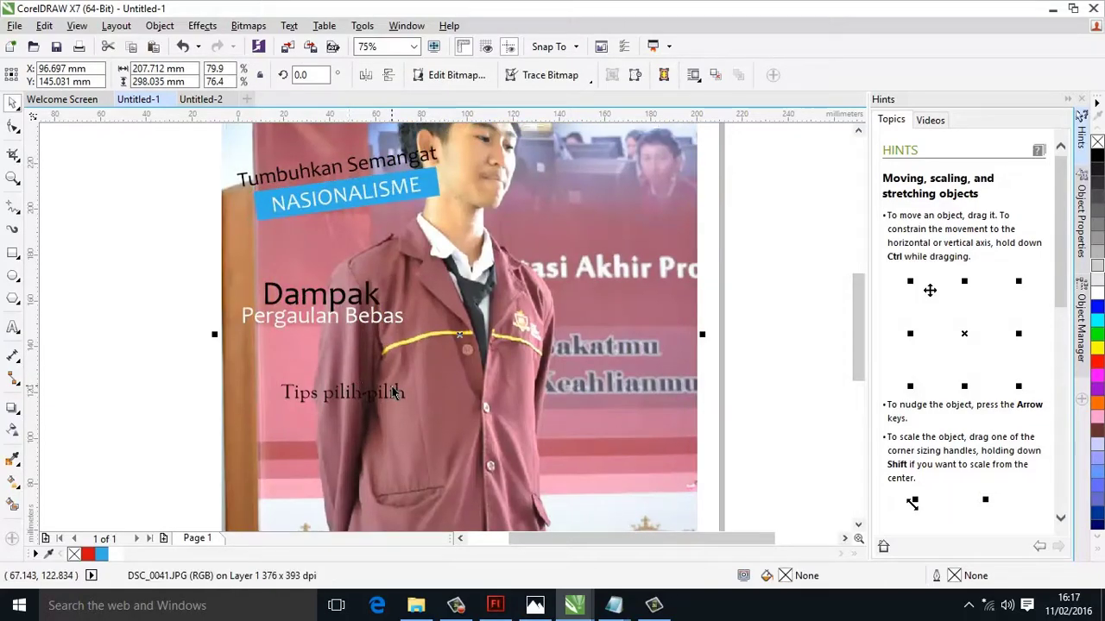
click(368, 402)
click(346, 390)
drag(345, 390, 321, 383)
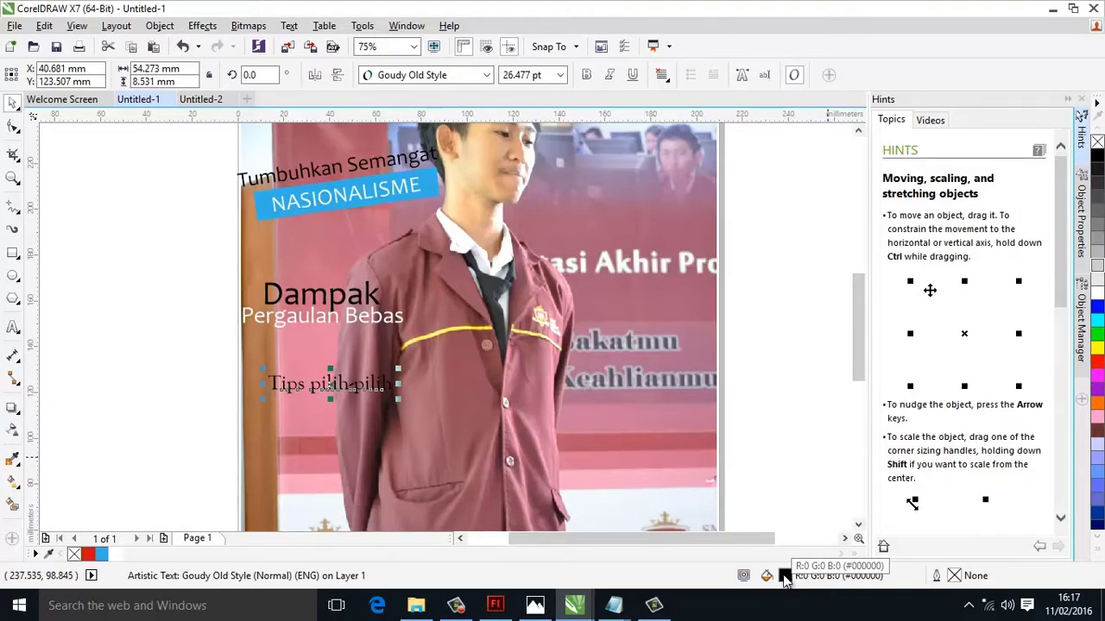
Fill the "Tips pilih-pilih" text with white (#FFFFFF) and deselect it.
key(shift+F11)
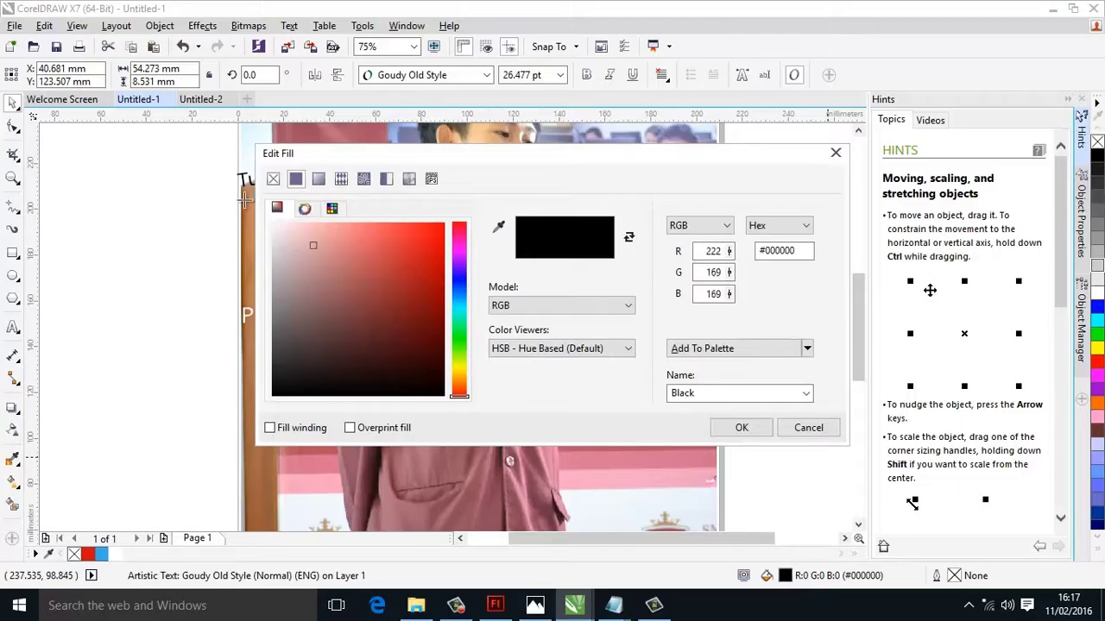
click(272, 223)
click(741, 428)
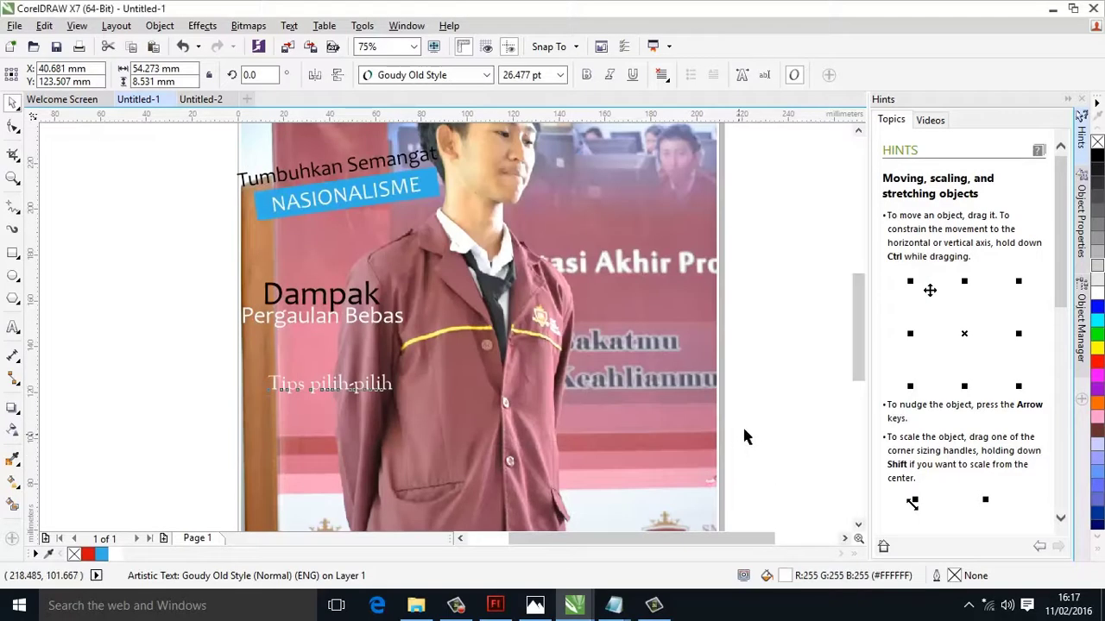
click(148, 402)
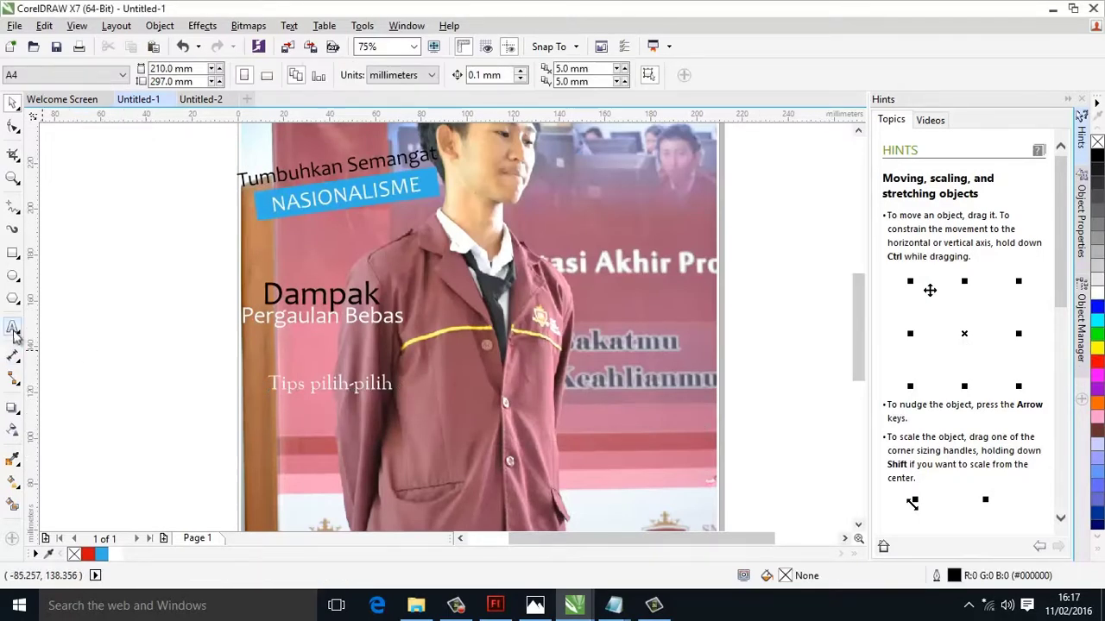
Add the artistic text "Tempat Bimbel" in the empty area beside the page, with both words capitalized.
click(13, 327)
click(71, 356)
text(Tempat bimbel)
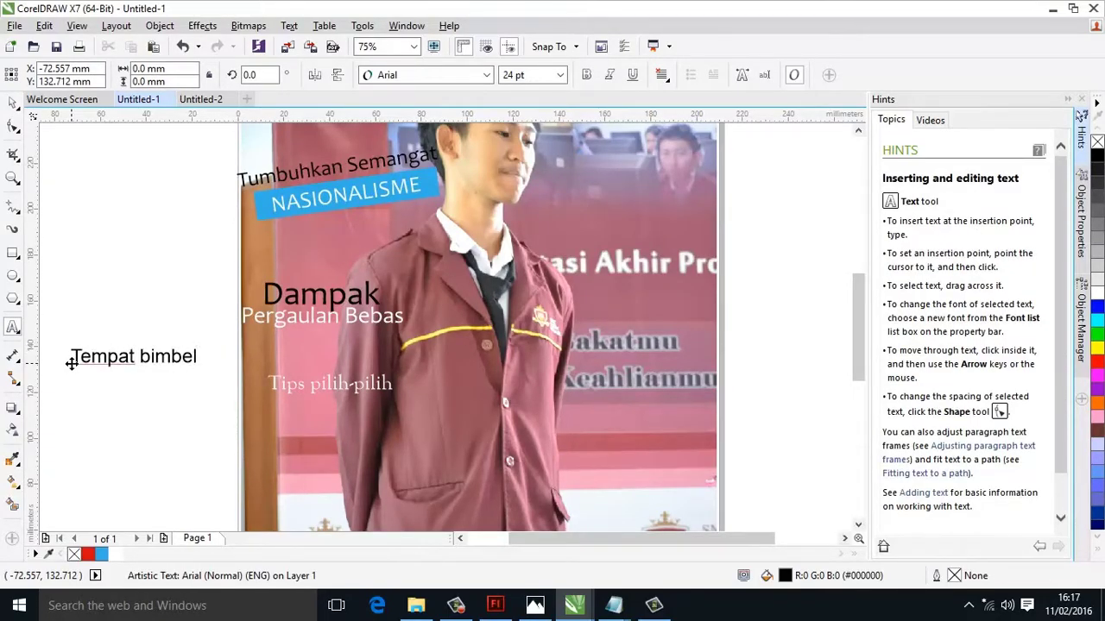
key(BackSpace)
text(N)
key(BackSpace)
text(b)
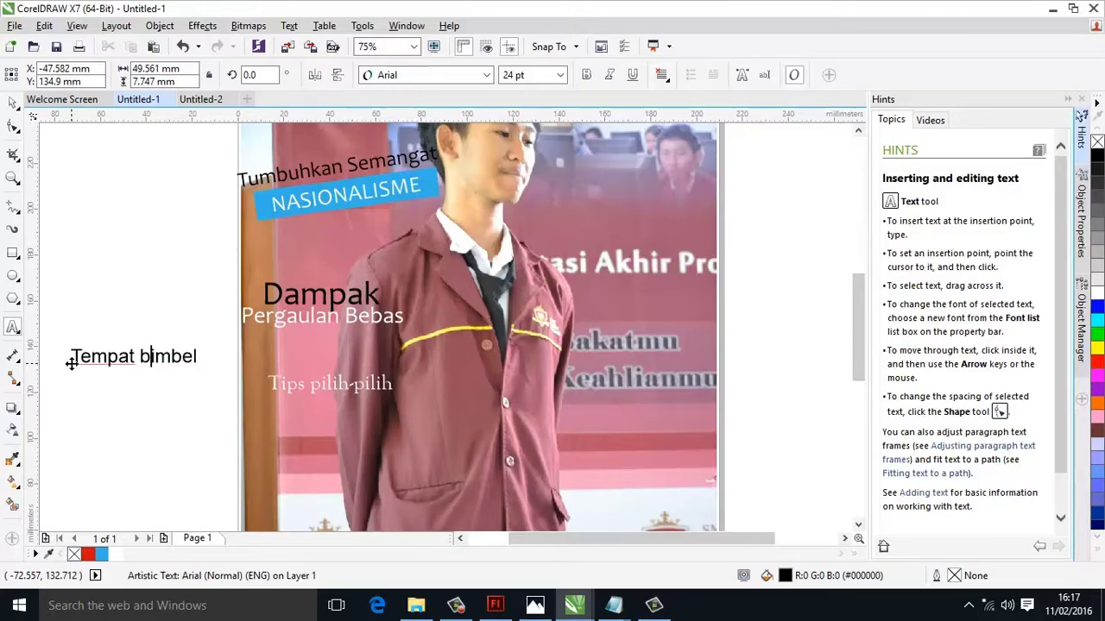
key(BackSpace)
text(B)
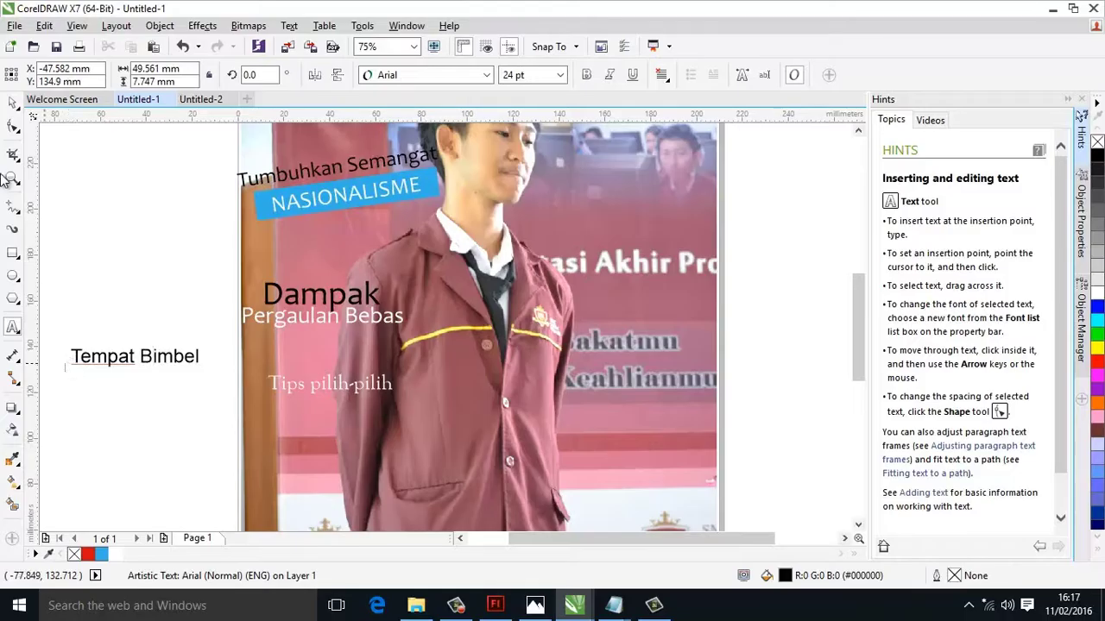
click(13, 102)
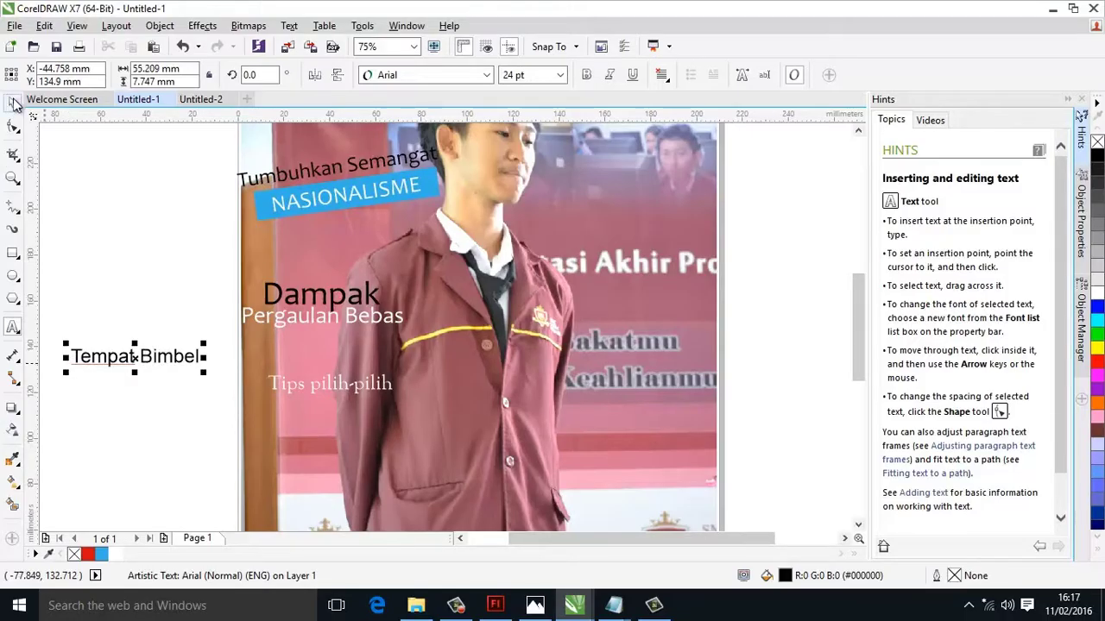
Format "Tempat Bimbel" in Candara at about 33 pt and place it directly beneath "Tips pilih-pilih" on the cover.
click(489, 76)
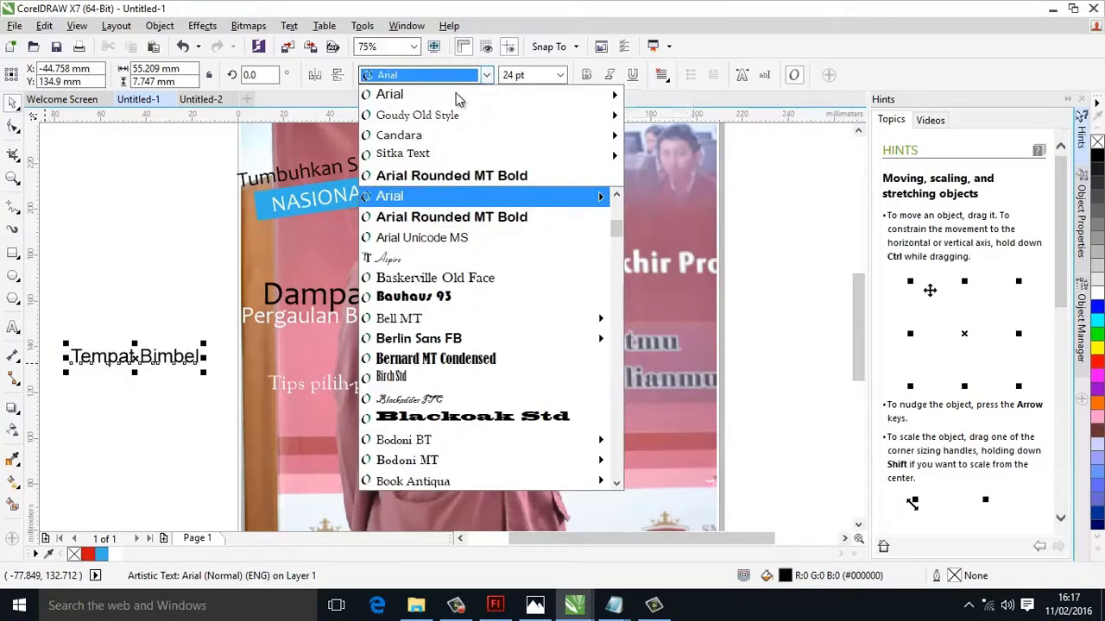
mouse_move(608, 136)
click(673, 133)
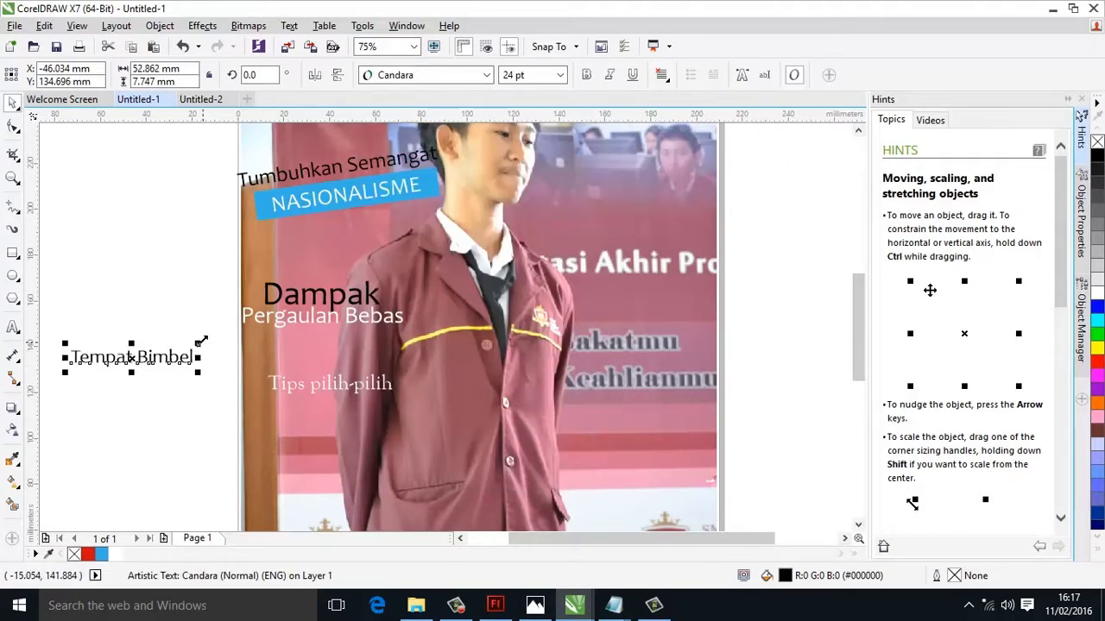
drag(200, 342, 233, 337)
drag(324, 382, 348, 406)
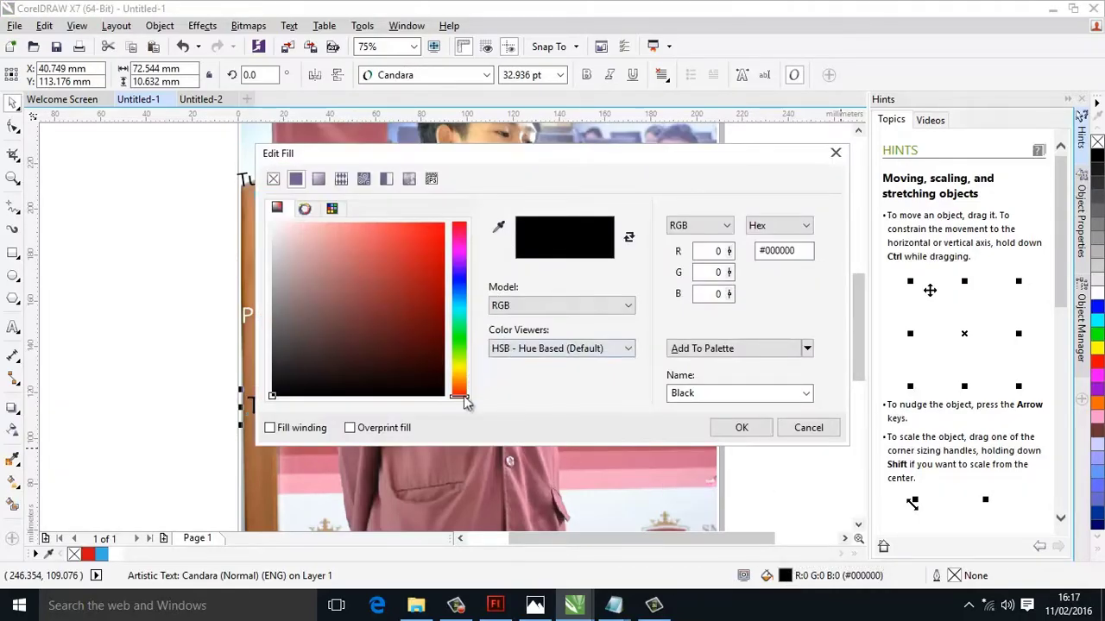
Fill the "Tempat Bimbel" text with blue #2A9ABF.
drag(471, 321, 452, 301)
click(405, 266)
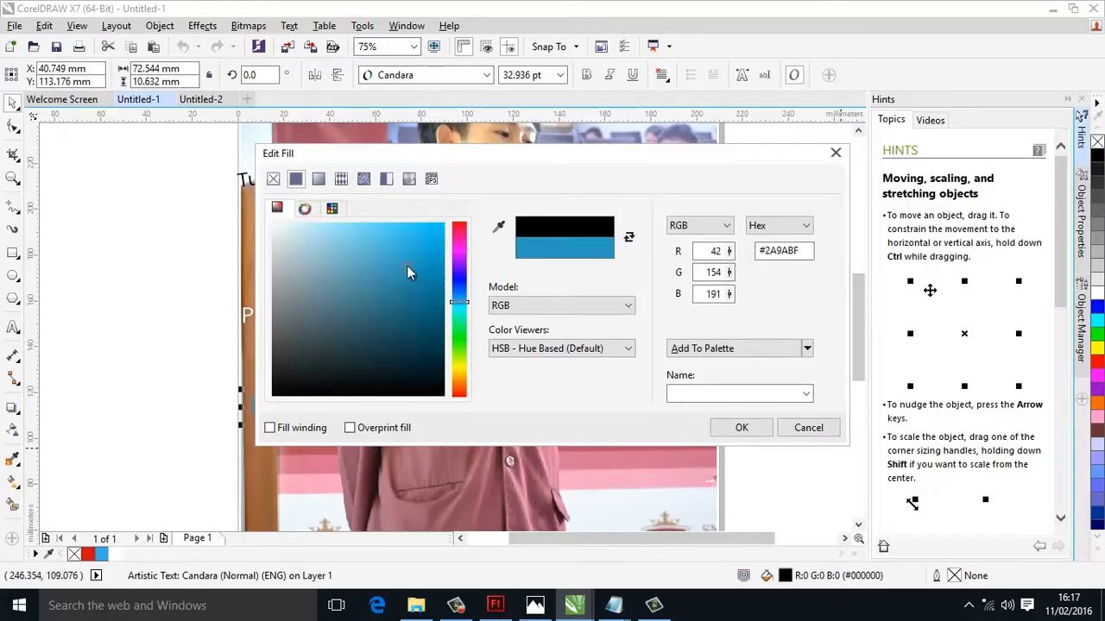
click(741, 427)
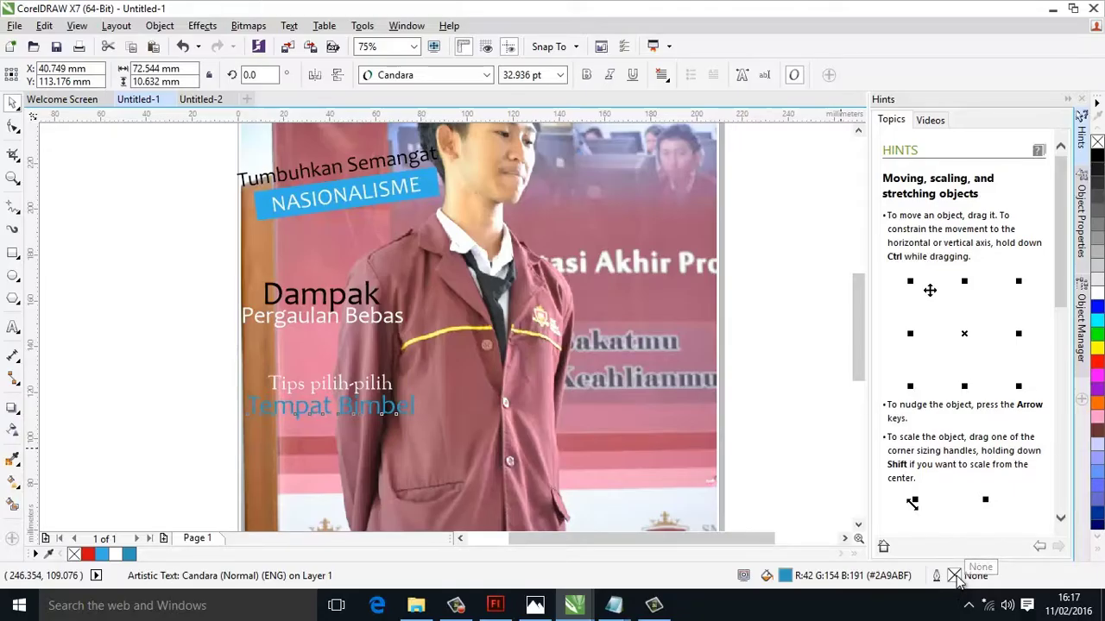
Give the "Tempat Bimbel" text a white outline 1.0 mm wide.
double_click(953, 575)
click(447, 205)
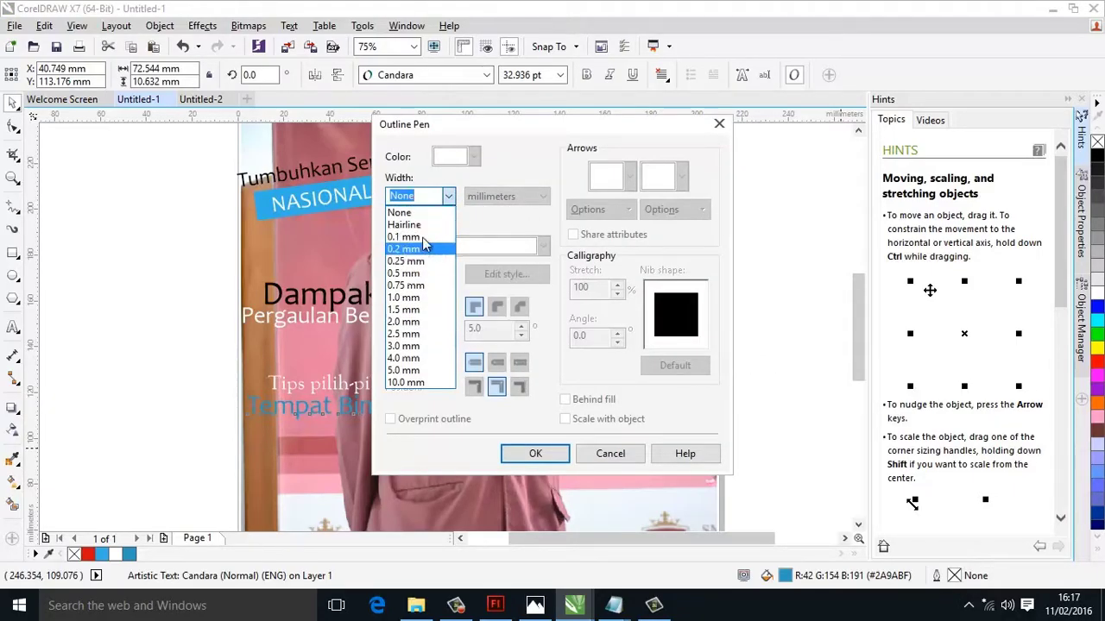
click(420, 299)
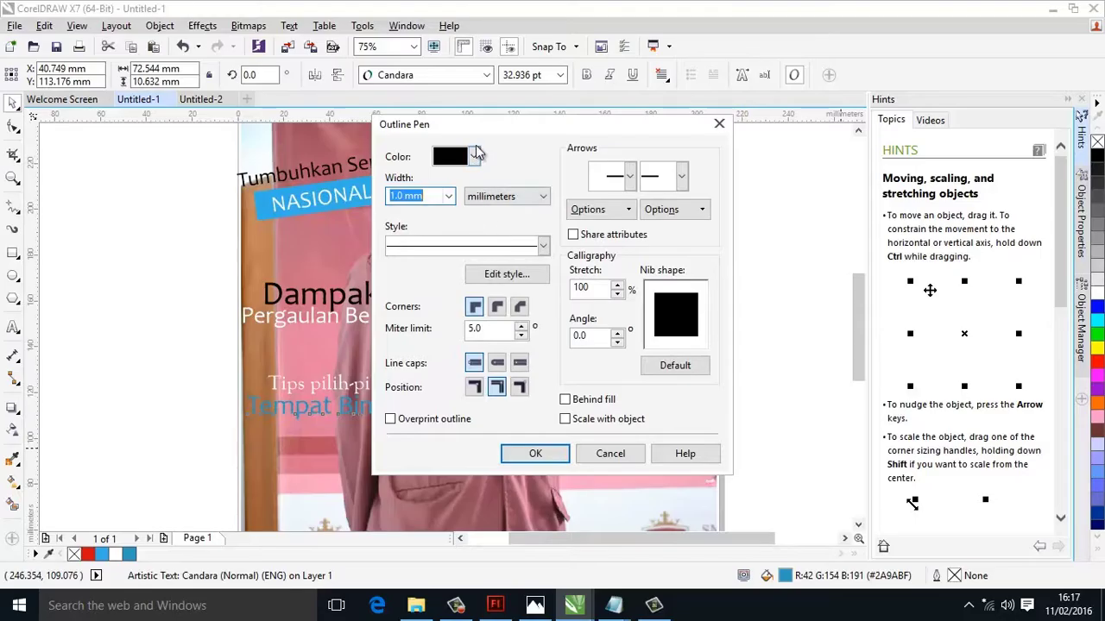
click(473, 159)
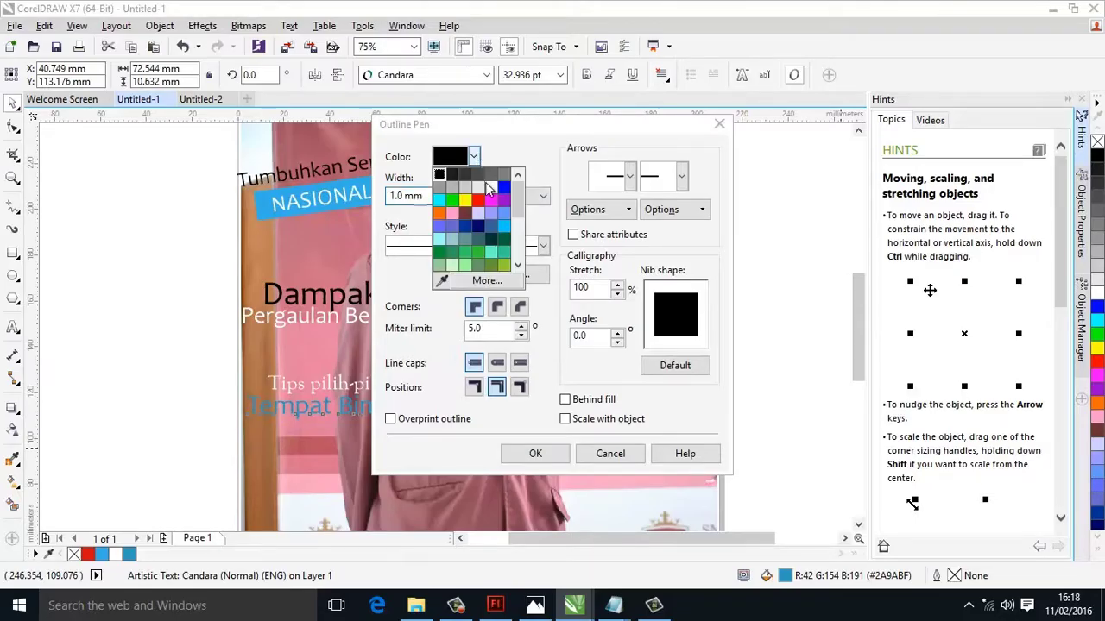
click(495, 184)
click(563, 451)
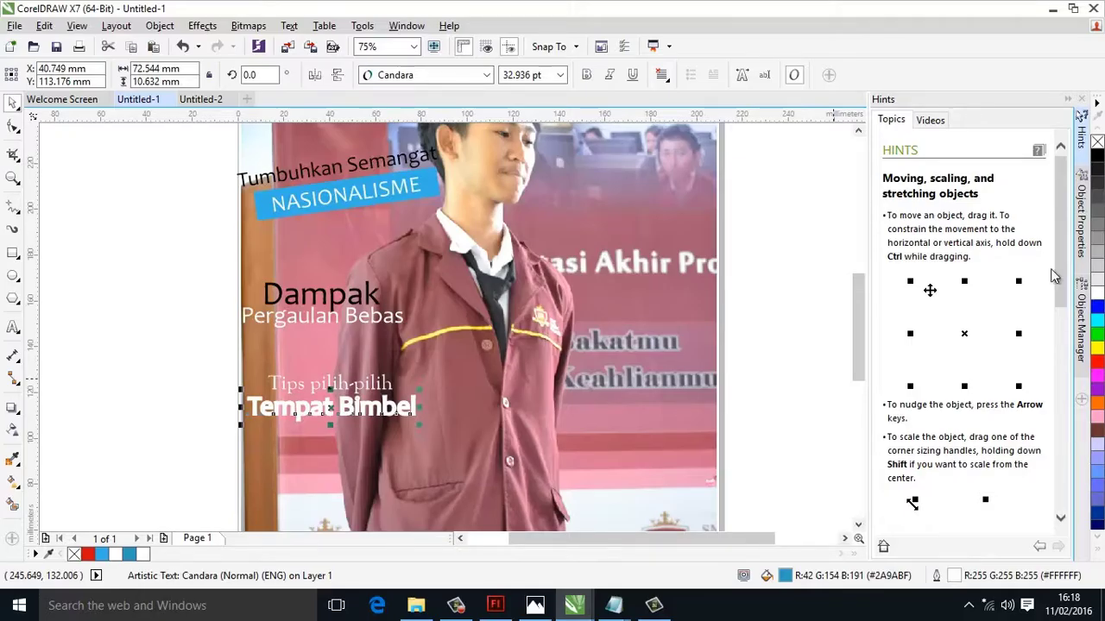
Reduce the outline width of the "Tempat Bimbel" text to 0.25 mm.
key(F12)
click(448, 196)
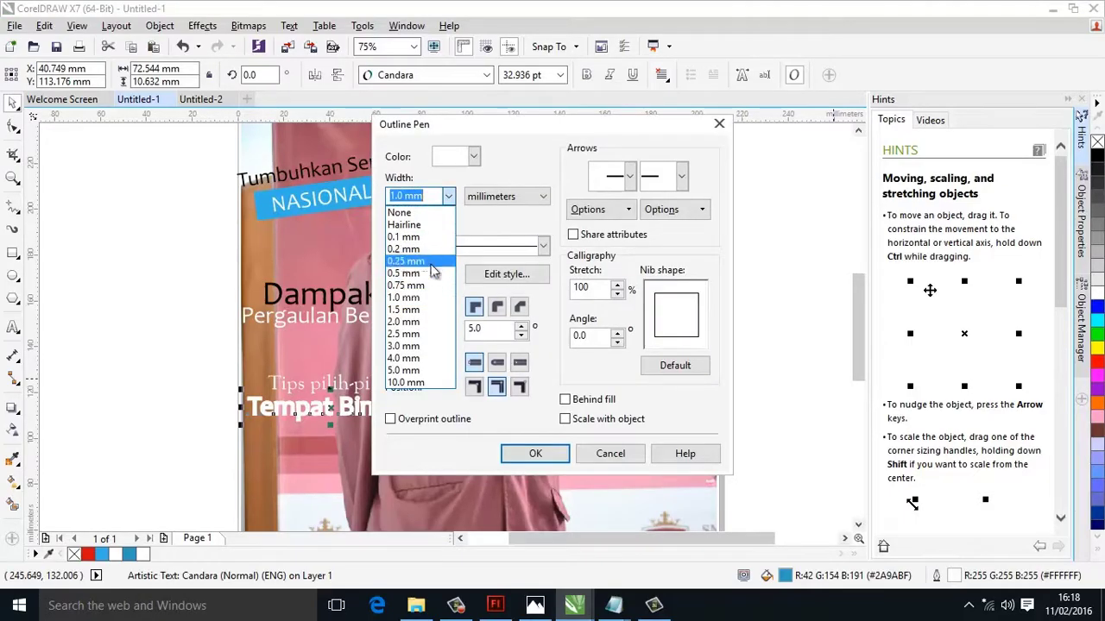
click(431, 262)
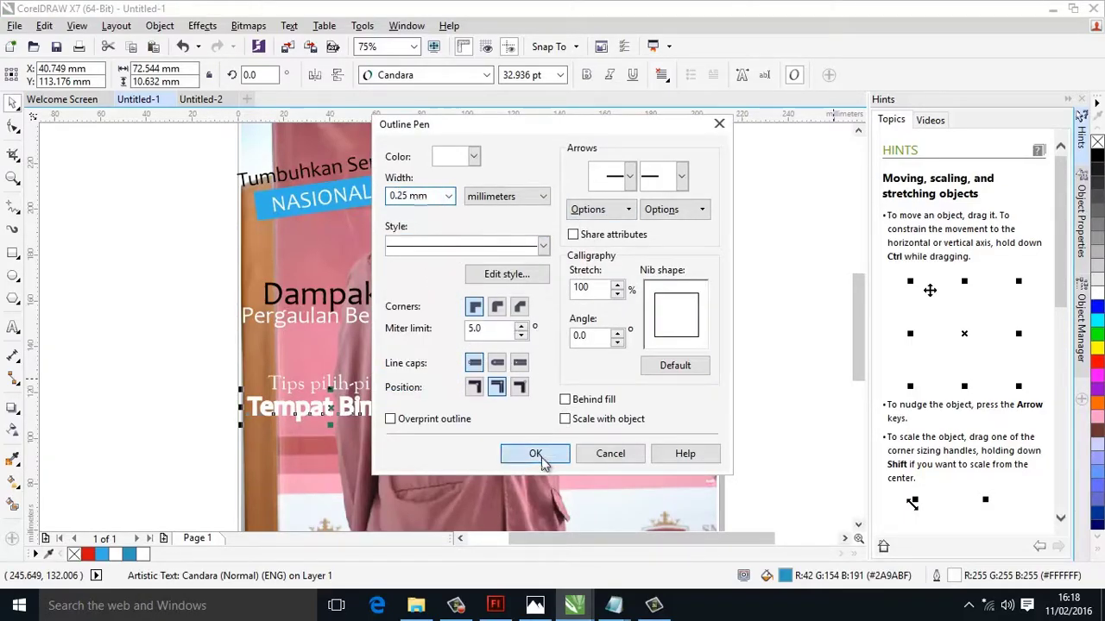
click(542, 458)
Draw a rectangle about 134 by 33 mm across the lower part of the cover and fill it with blue #35B1E6.
scroll(862, 343, down, 3)
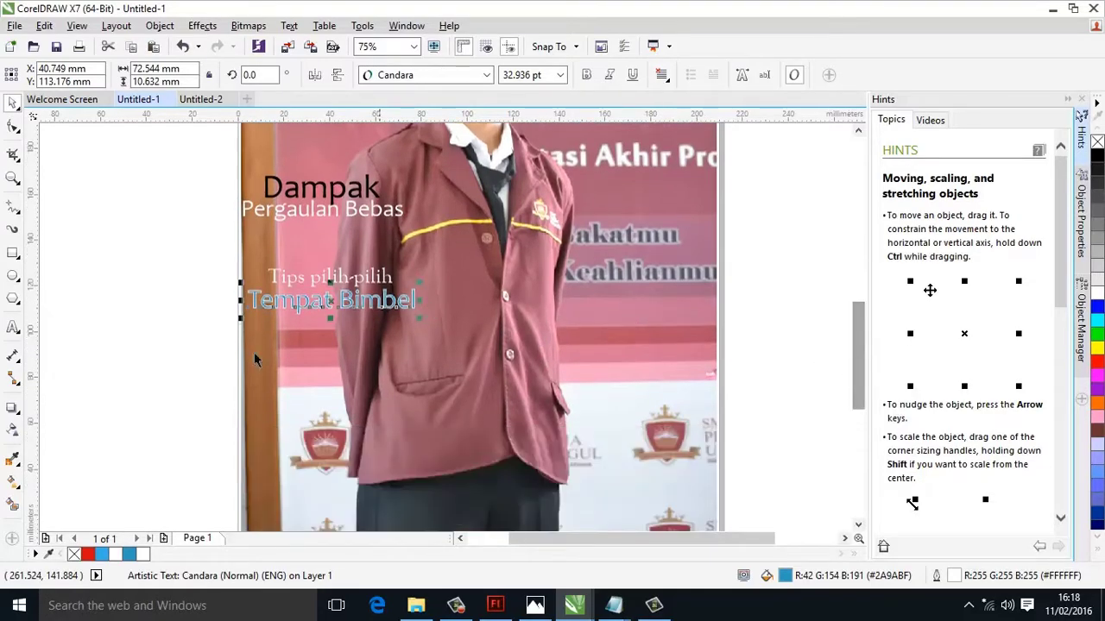
click(13, 330)
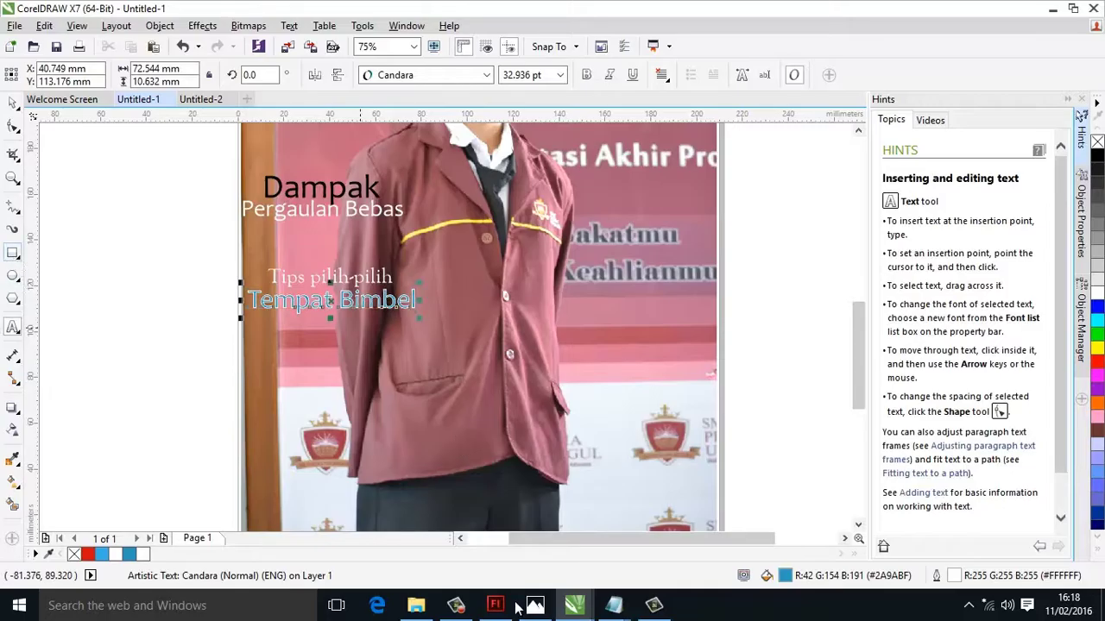
click(13, 252)
drag(250, 447, 557, 474)
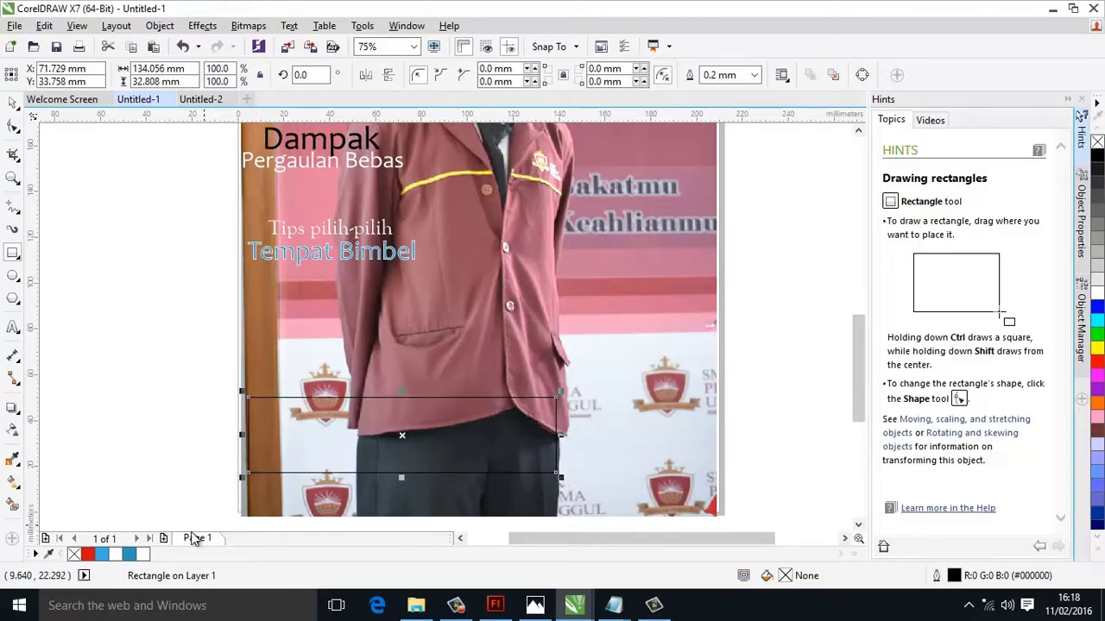
click(101, 554)
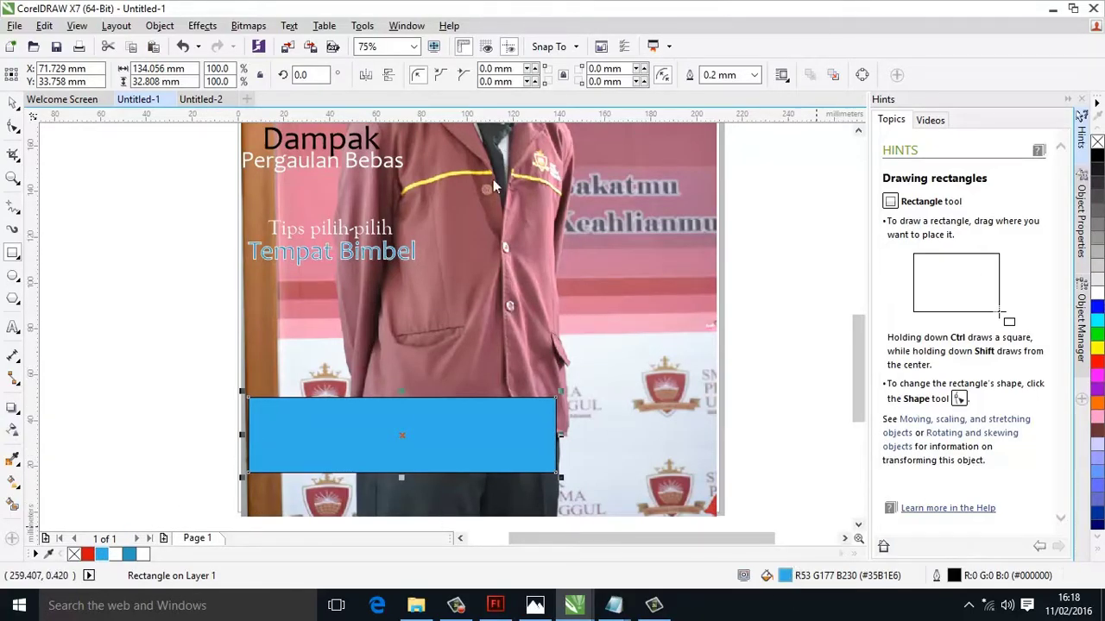
Lighten the rectangle's fill to light blue #8BD2F0.
key(shift+F11)
mouse_move(328, 236)
mouse_down()
mouse_move(364, 257)
mouse_move(345, 234)
mouse_up()
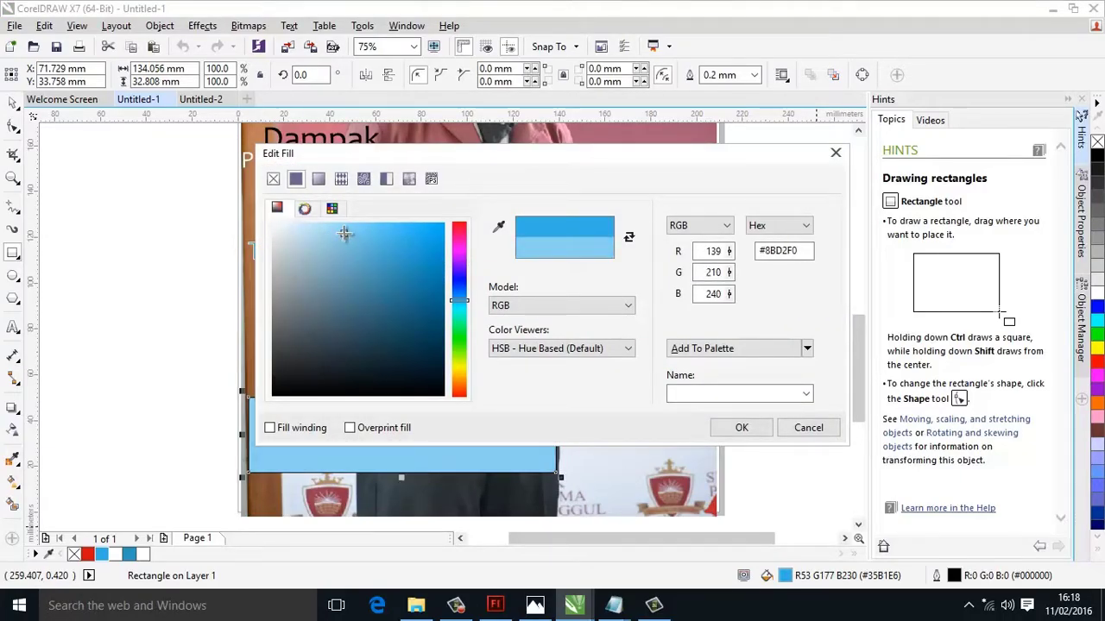
click(741, 427)
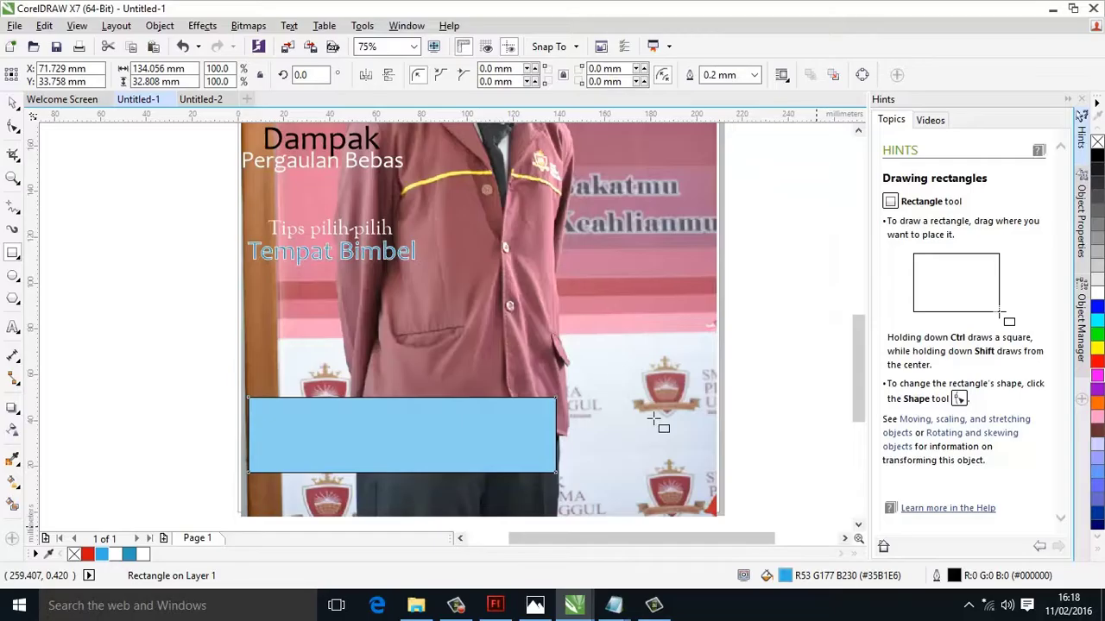
Remove the light blue rectangle's outline and reshape it to about 26 mm high, flush with the page's left edge.
key(F12)
click(451, 195)
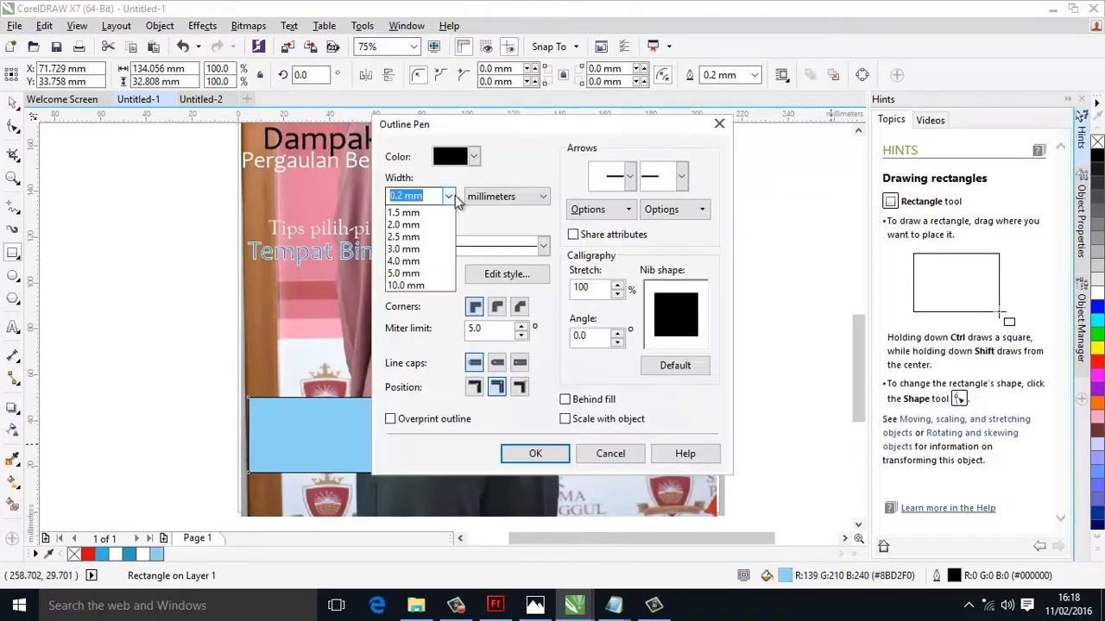
click(431, 212)
click(533, 454)
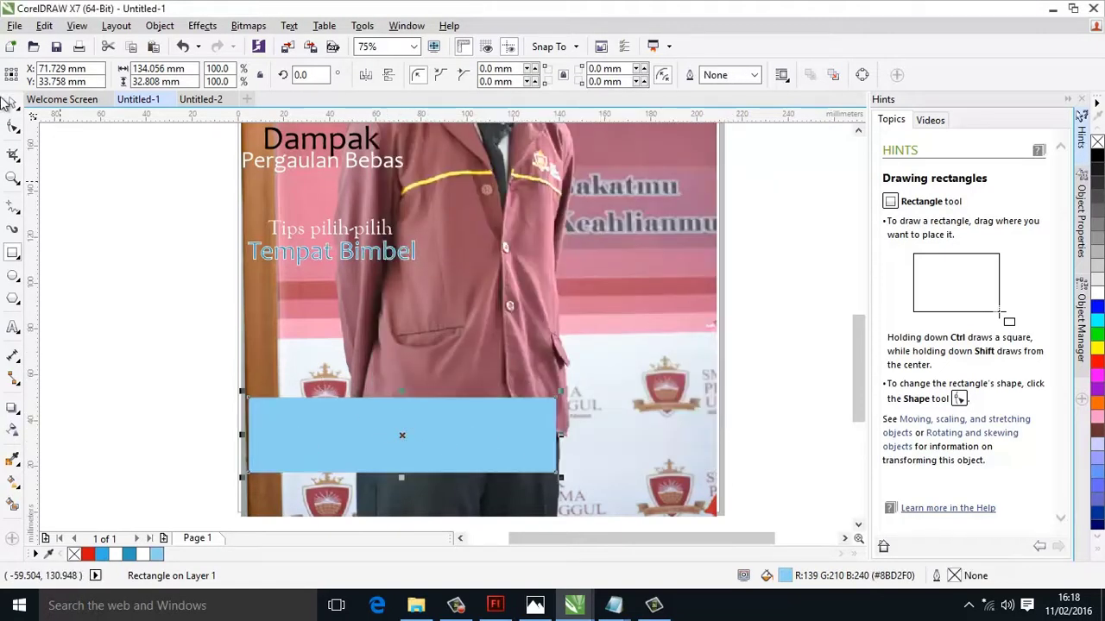
click(13, 103)
drag(400, 388, 403, 434)
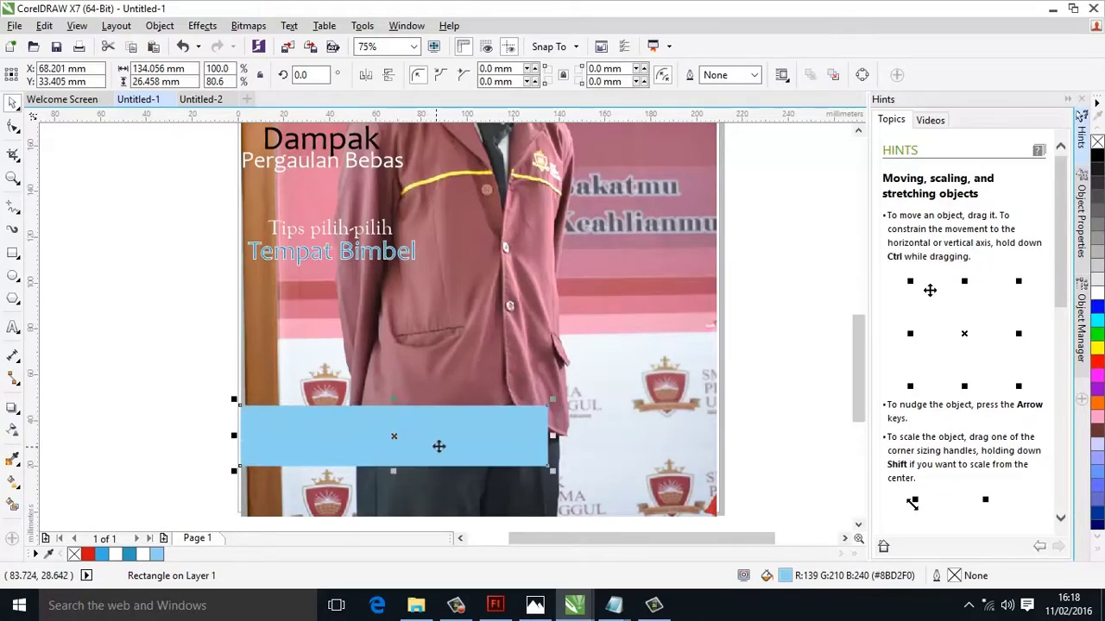
Add the artistic text "Lawan Ujikom" on the empty area beside the page, above the banner's level.
click(13, 327)
click(107, 399)
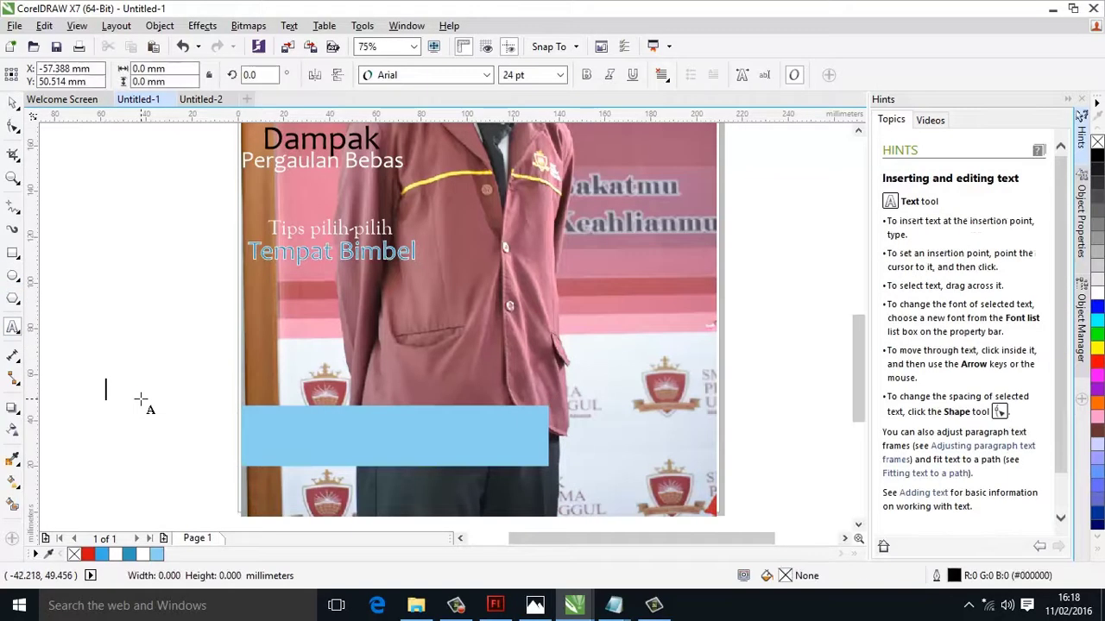
text(Lawan Ujikom)
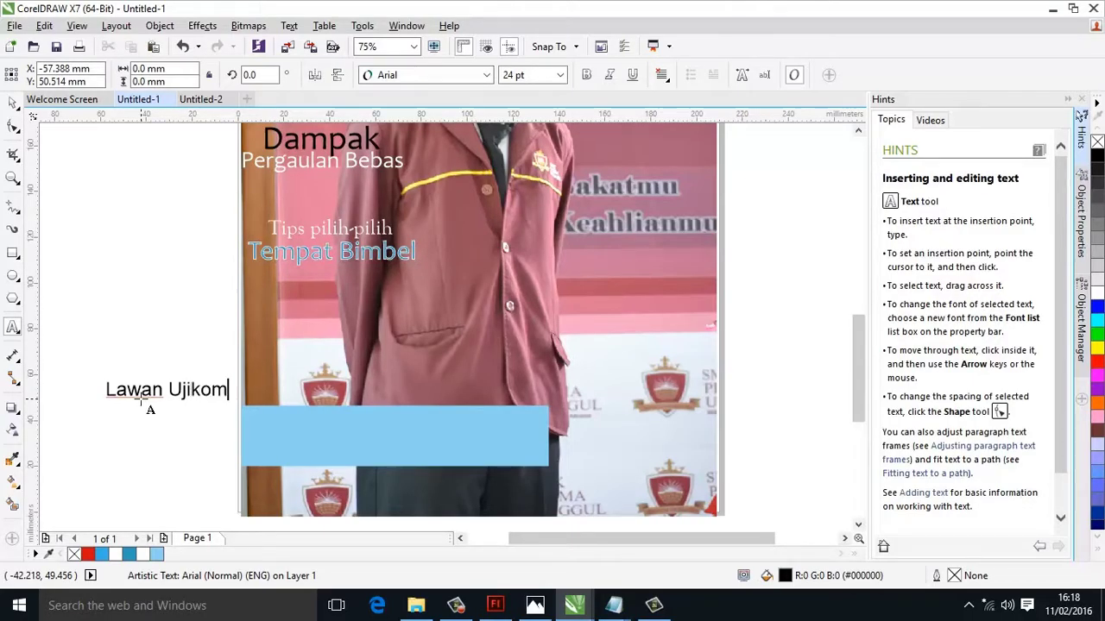
key(Escape)
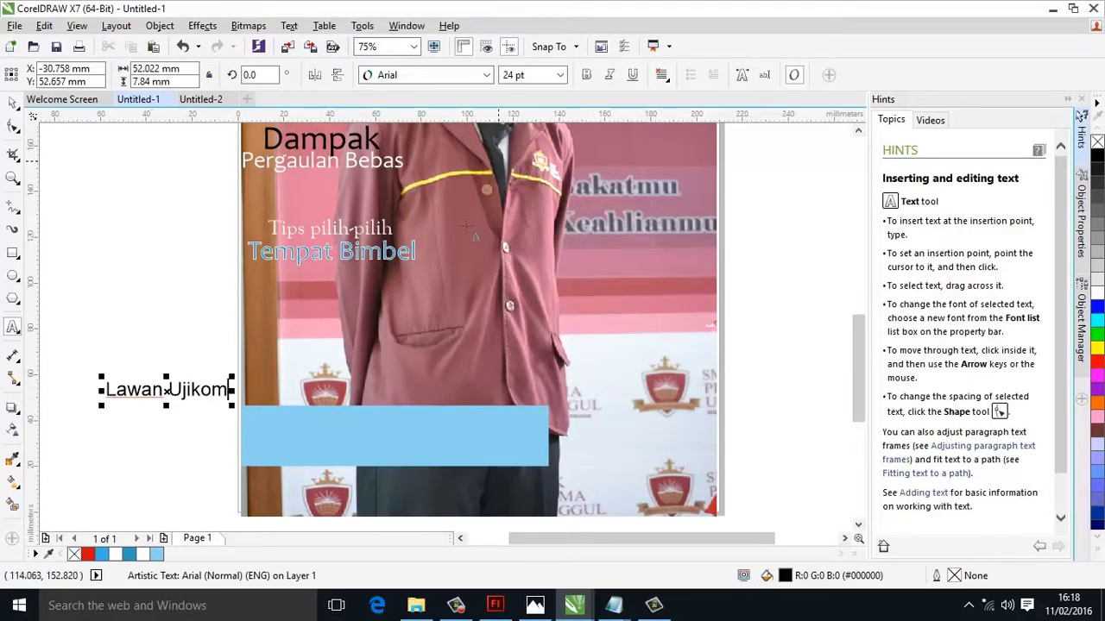
key(Escape)
click(13, 102)
click(172, 395)
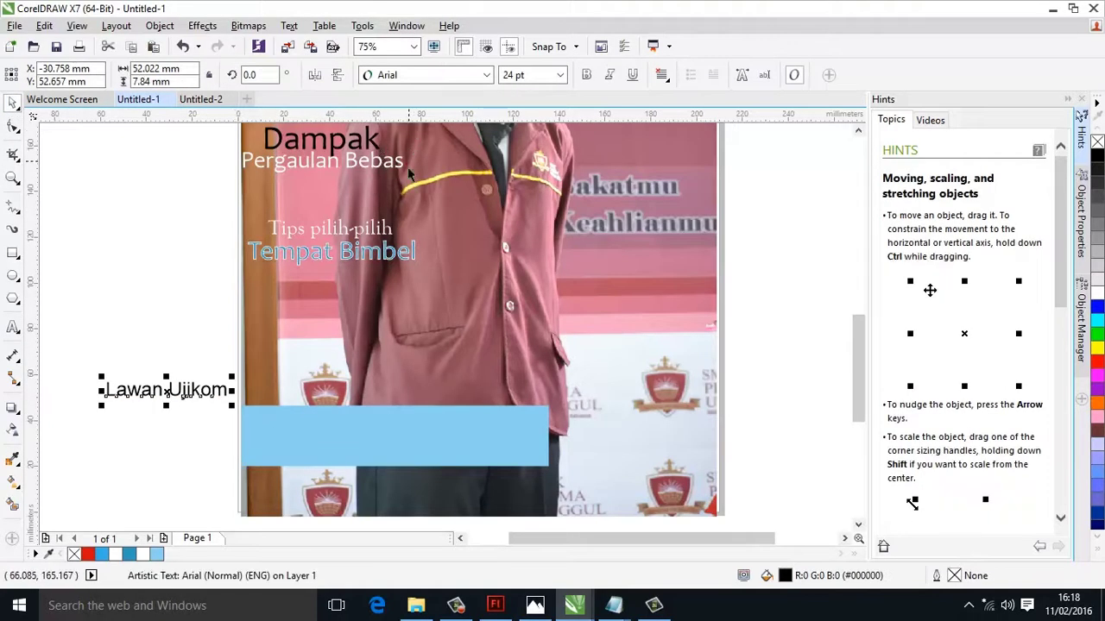
Set the "Lawan Ujikom" text in Candara (Normal) and enlarge it to about 55 pt on the light blue banner.
click(489, 76)
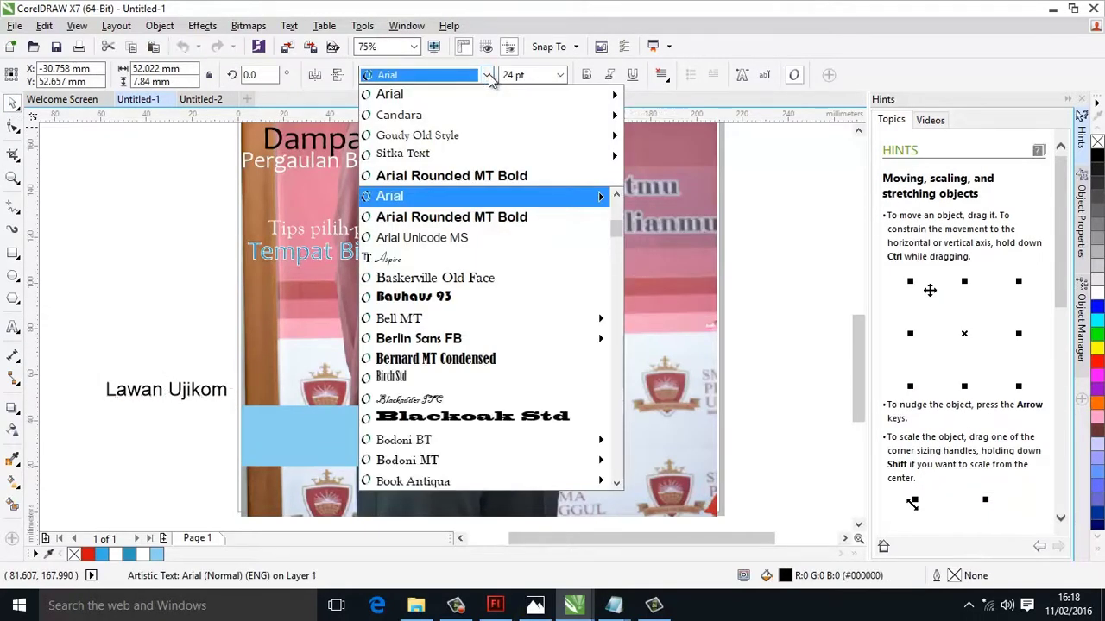
mouse_move(488, 120)
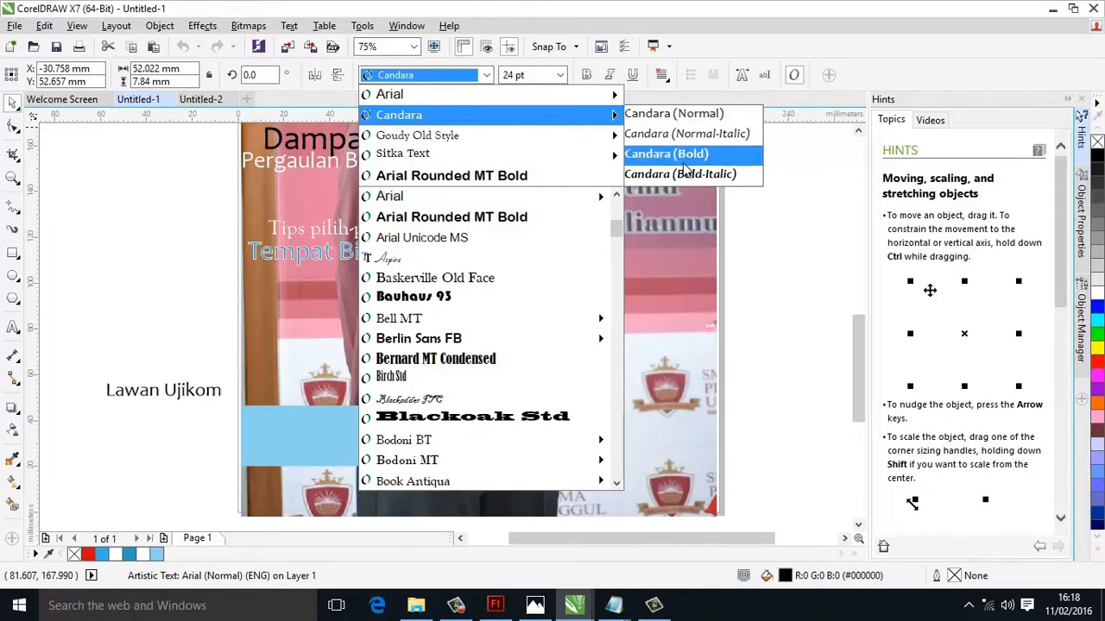
click(673, 113)
drag(142, 386, 274, 429)
drag(355, 421, 520, 413)
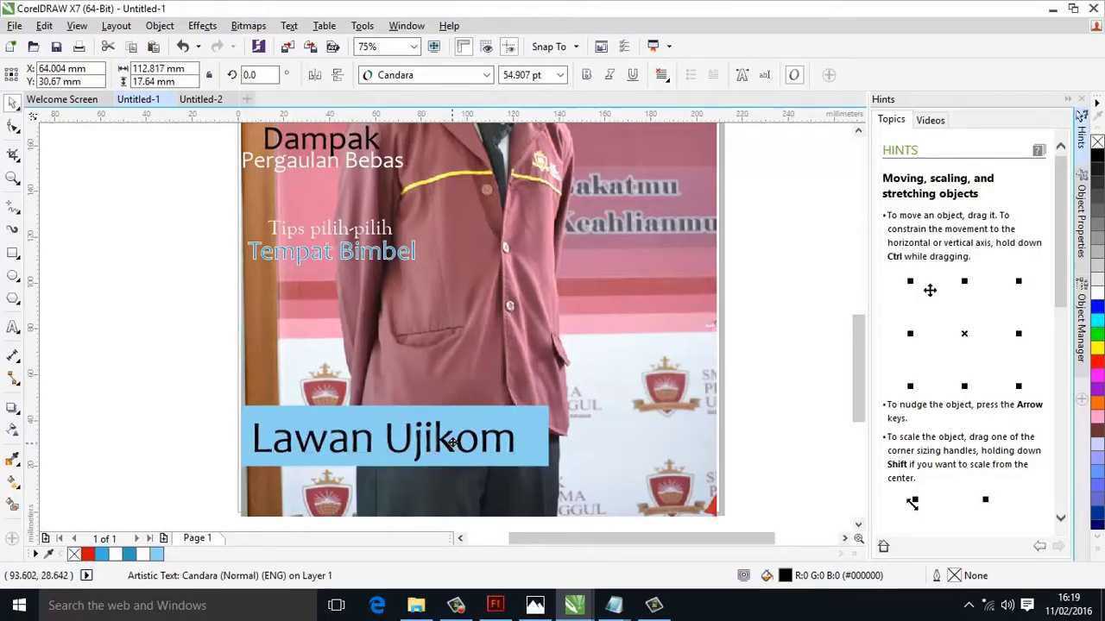
Add the artistic text "Dengan Berani" on the empty area to the left of the page.
click(14, 330)
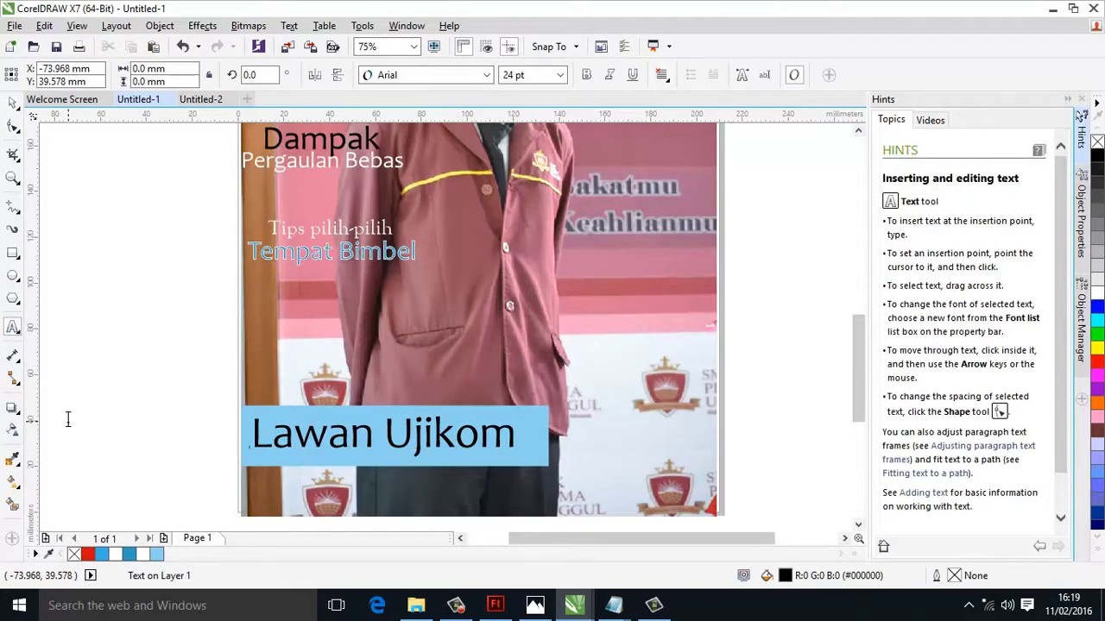
click(68, 419)
text(Dengan Berani)
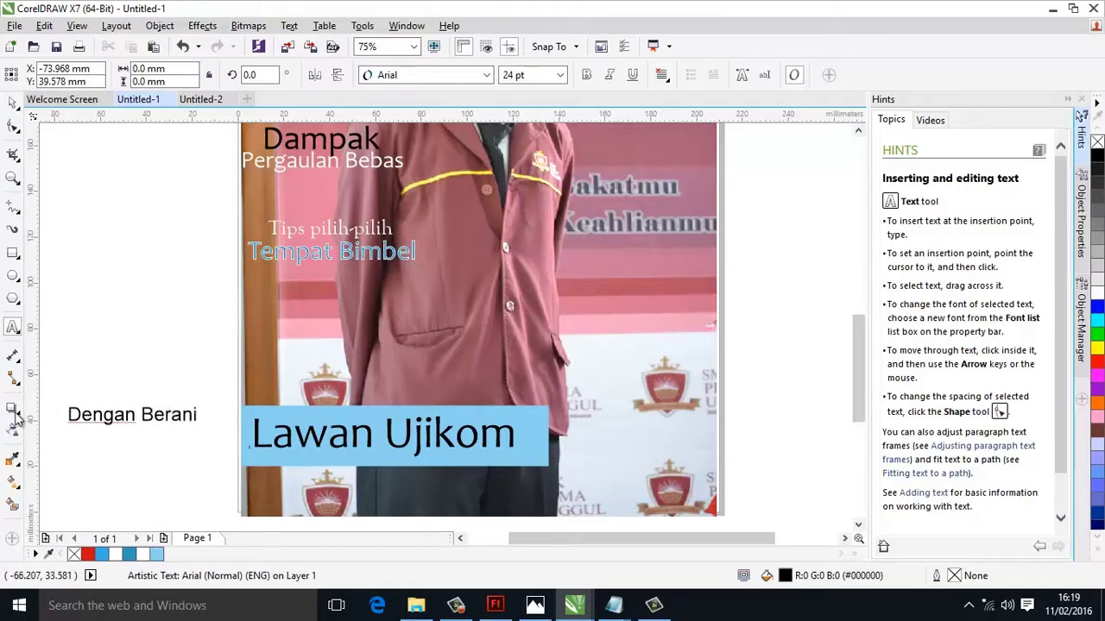
click(12, 101)
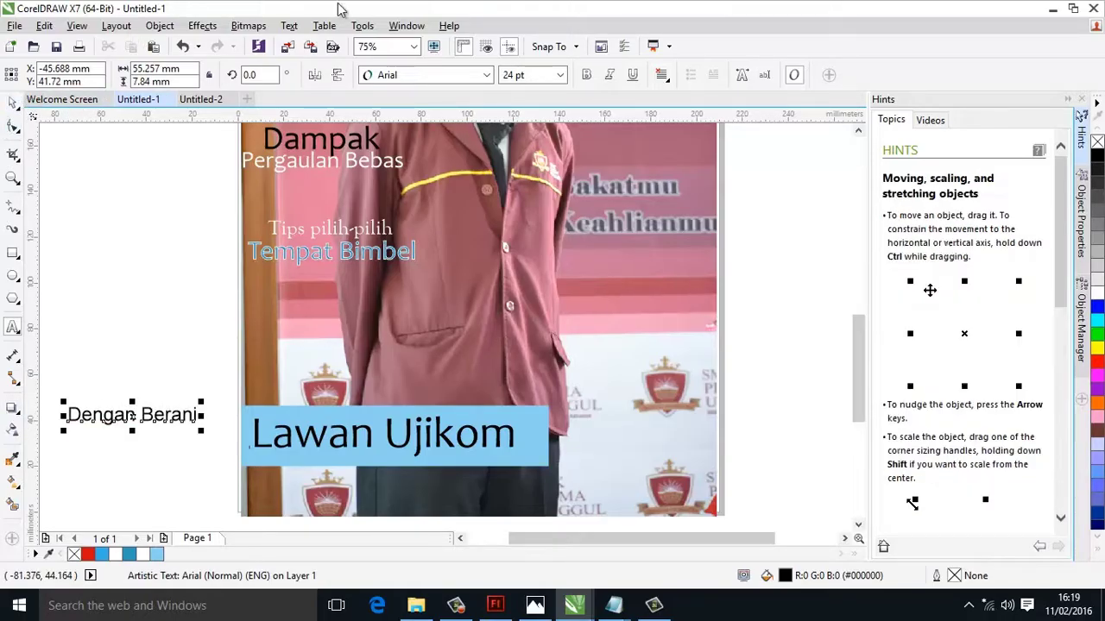
Change the font of the "Dengan Berani" text to Sitka Text (Normal-Italic).
click(487, 76)
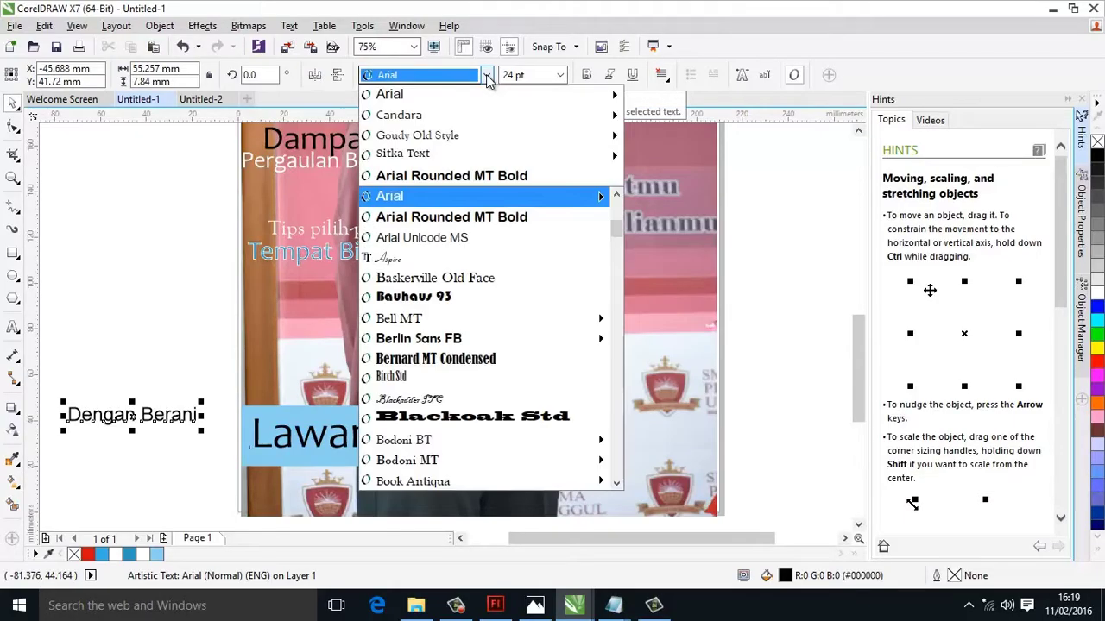
mouse_move(440, 155)
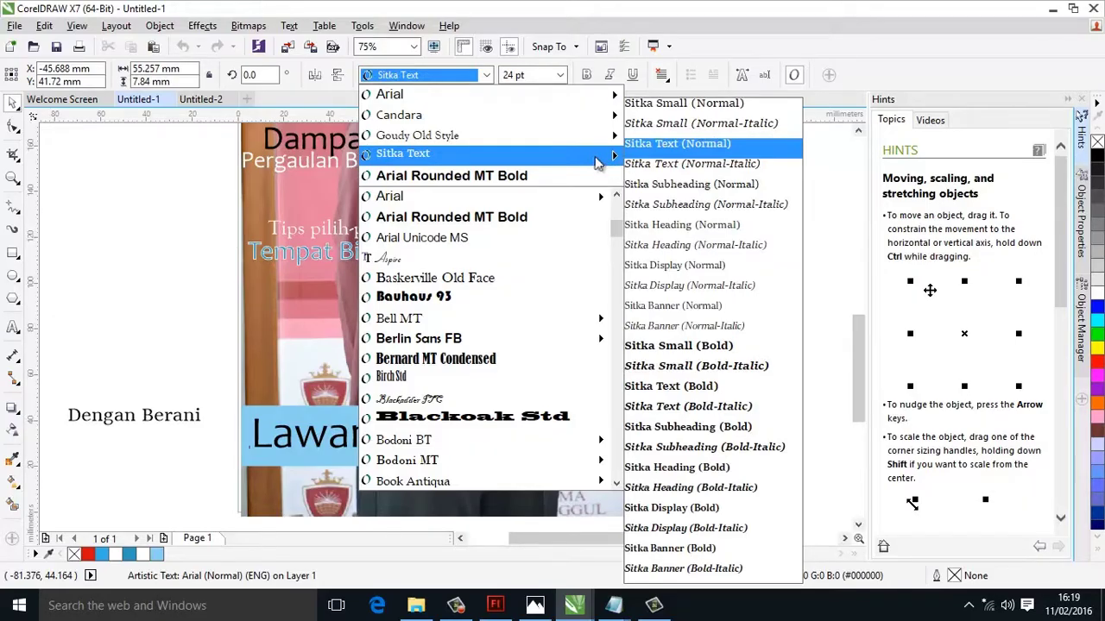
click(665, 166)
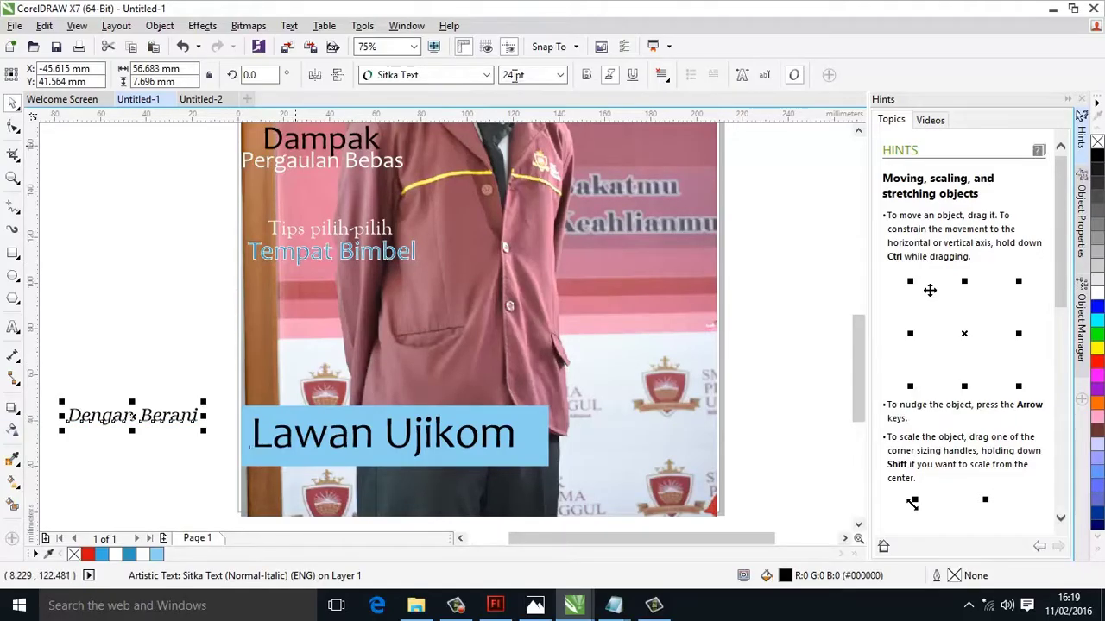
click(486, 75)
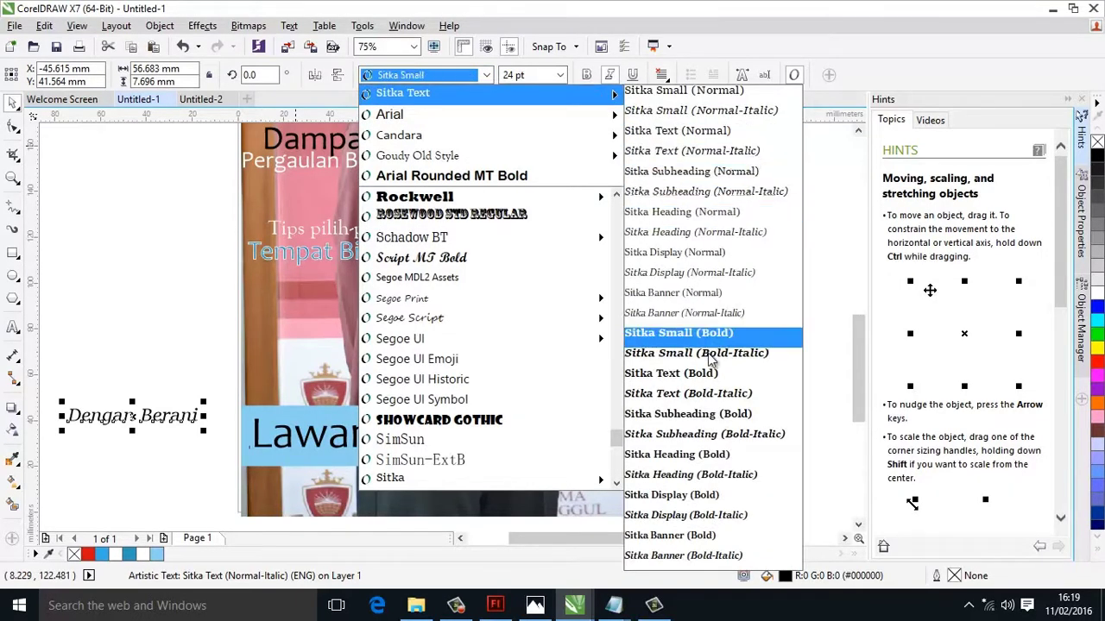
click(229, 496)
Place "Dengan Berani" just below the banner's right end and scale it to about 28 pt.
drag(131, 416, 479, 476)
drag(409, 491, 397, 493)
drag(466, 477, 453, 479)
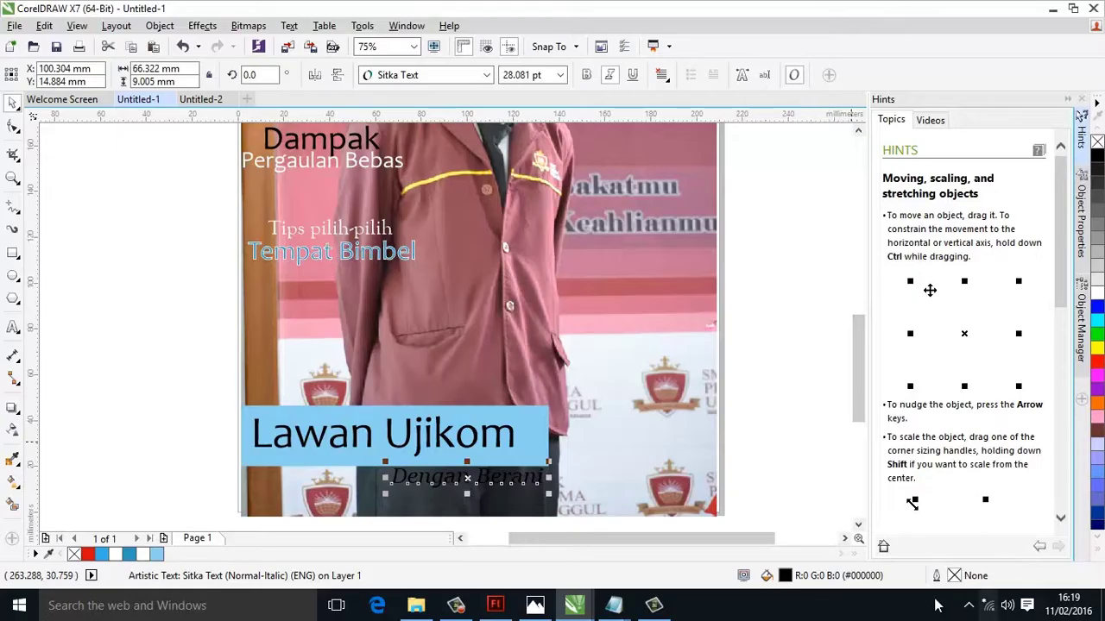
Fill the "Dengan Berani" text with white #FFFFFF.
key(shift+F11)
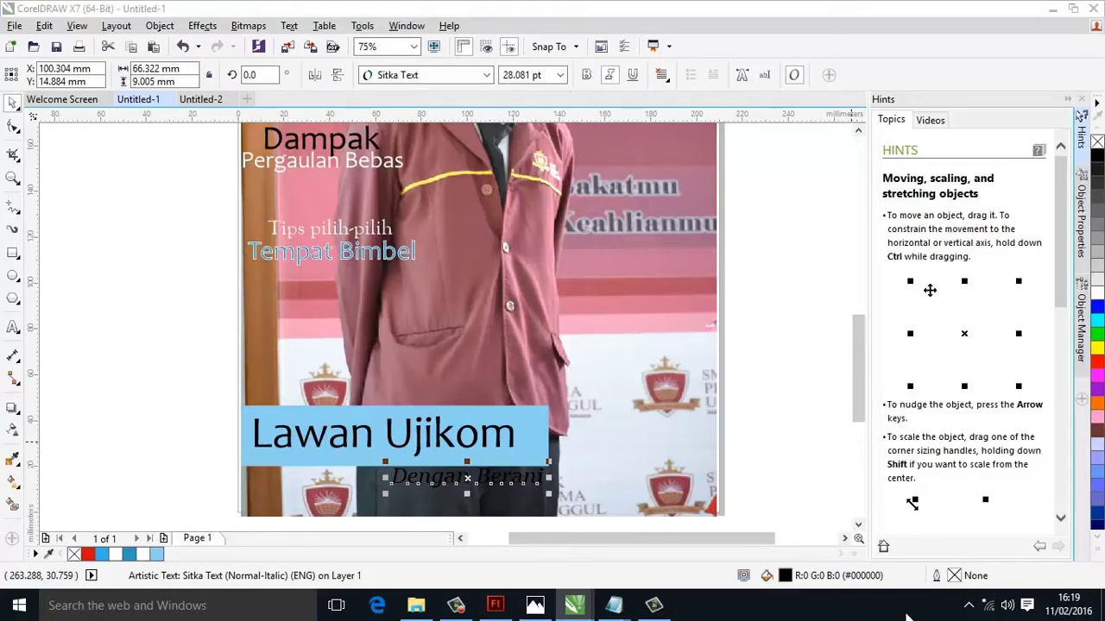
click(287, 225)
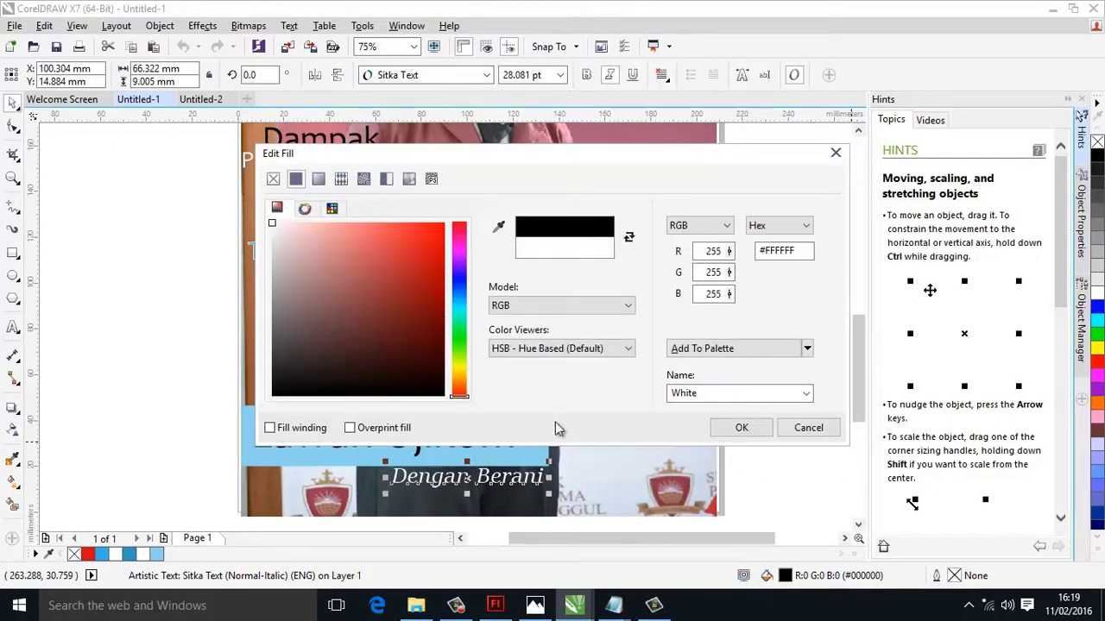
click(766, 426)
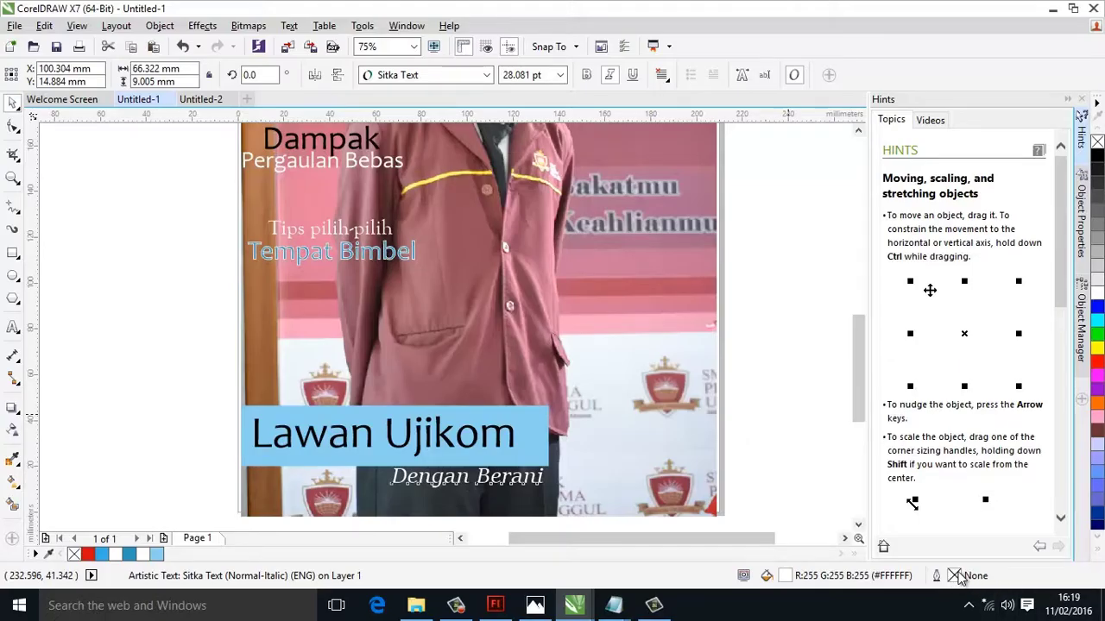
Give the "Dengan Berani" text an orange #FF6600 outline 0.25 mm wide.
double_click(956, 576)
click(450, 196)
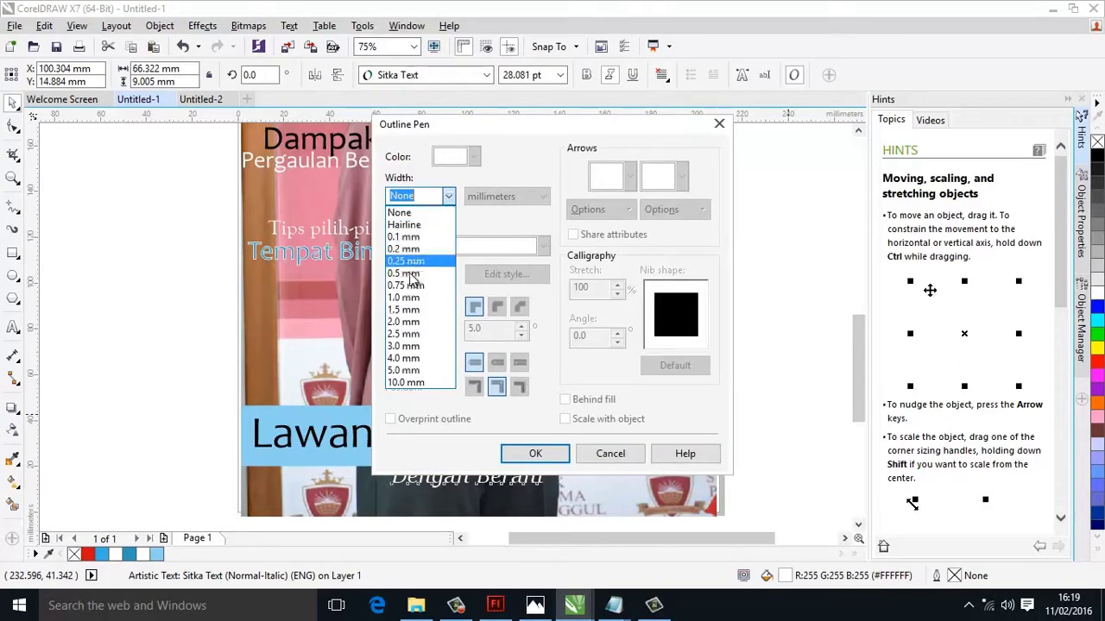
click(412, 267)
click(474, 156)
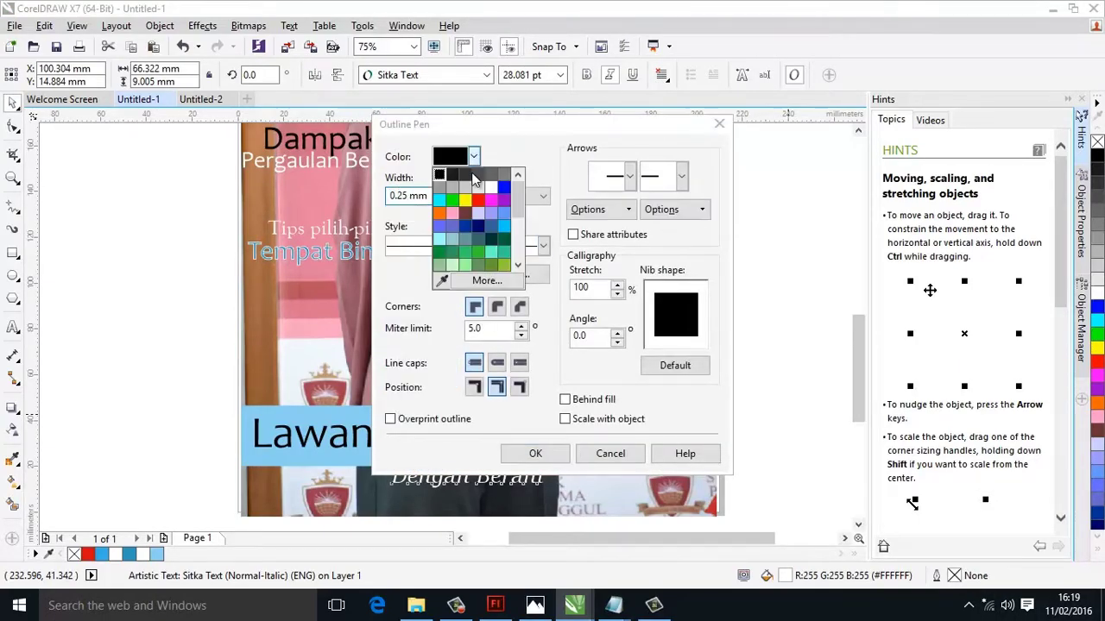
click(439, 213)
click(544, 456)
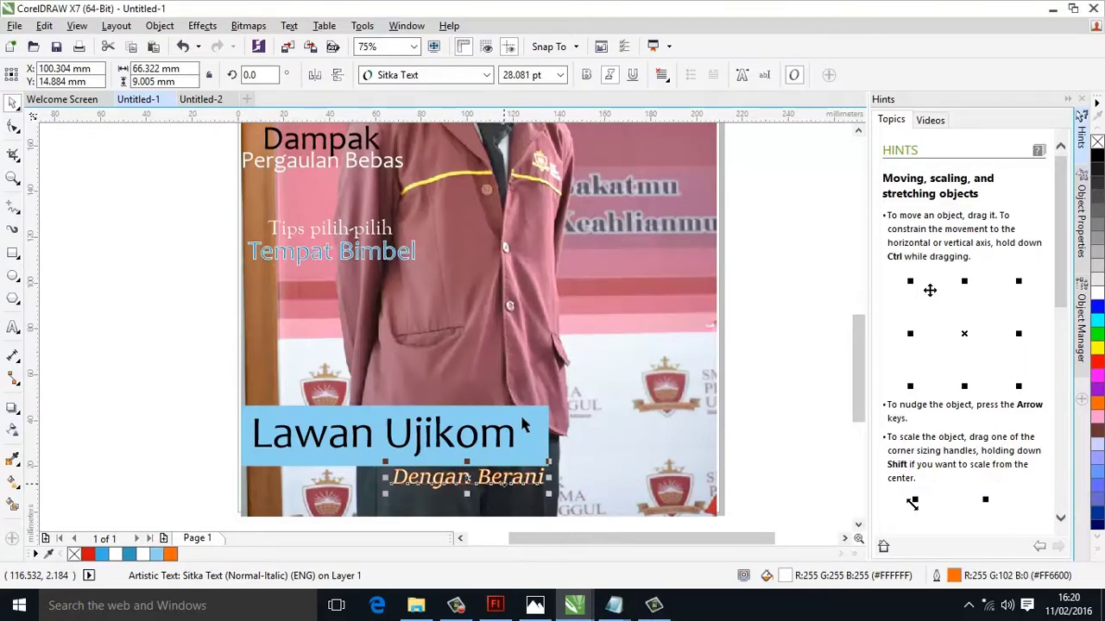
click(765, 394)
Add the artistic text "TIPS MENGHADAPI" on the empty area to the right of the page.
drag(863, 384, 865, 369)
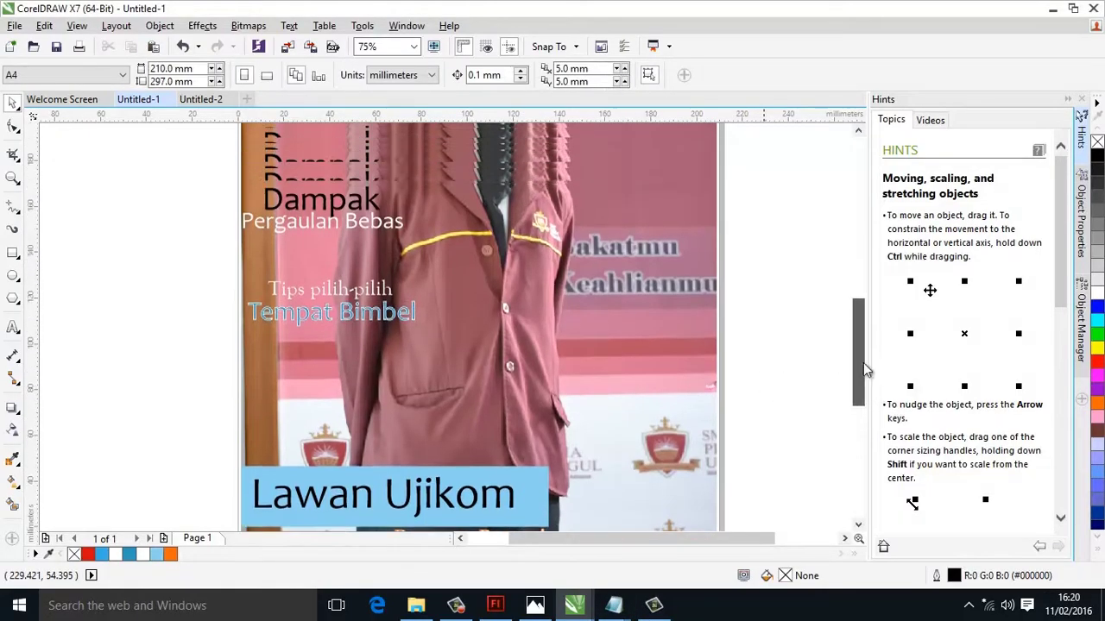
click(13, 328)
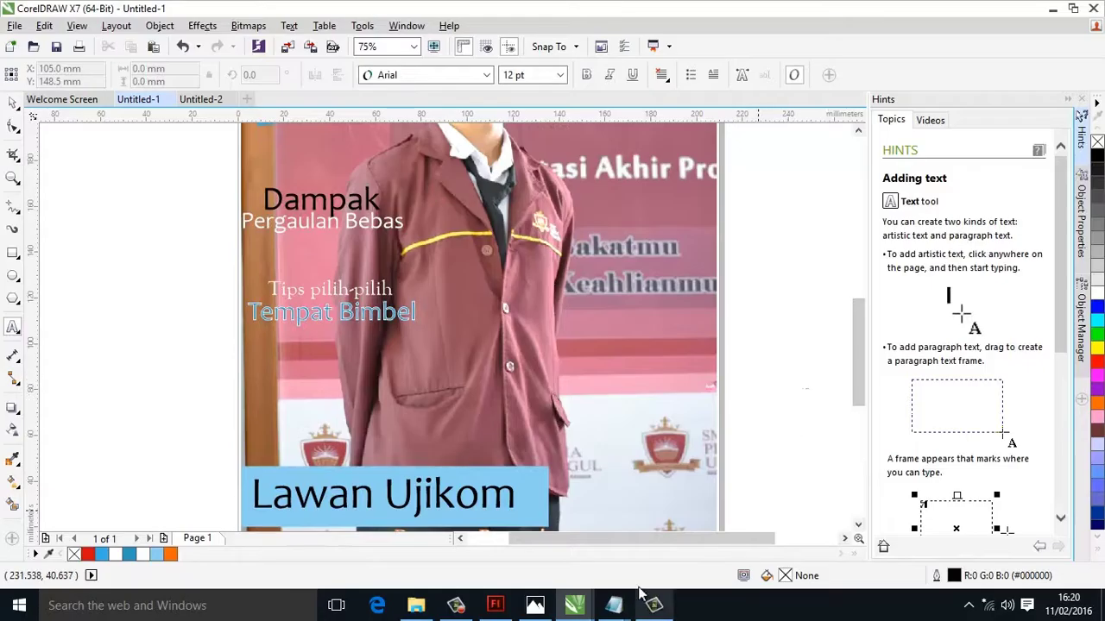
drag(678, 538, 730, 538)
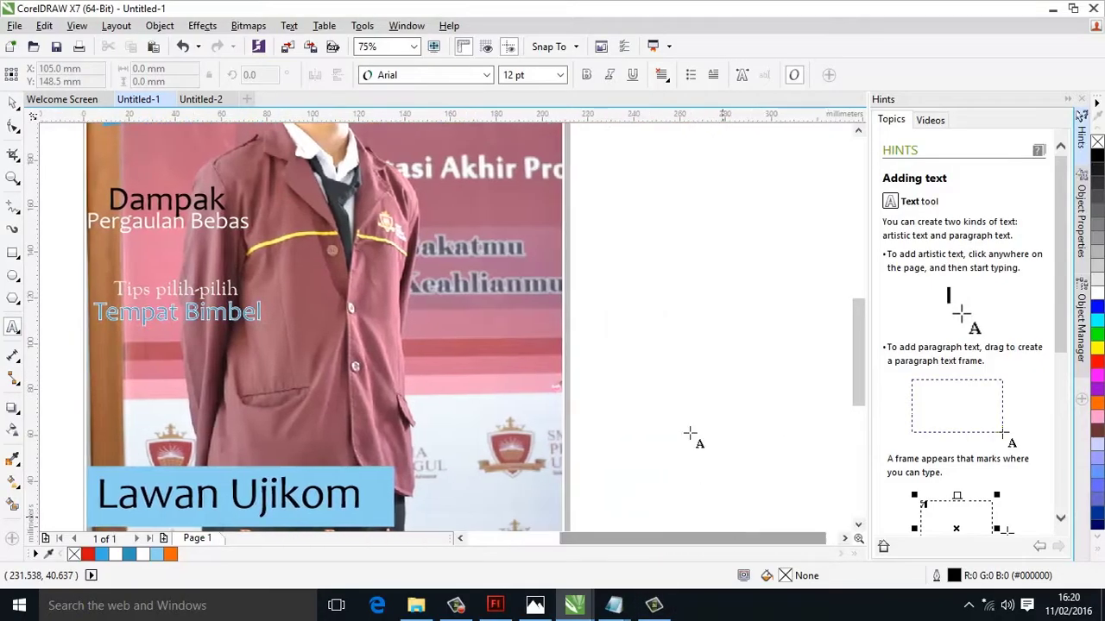
click(623, 328)
text(TIPS MENGHADAPI)
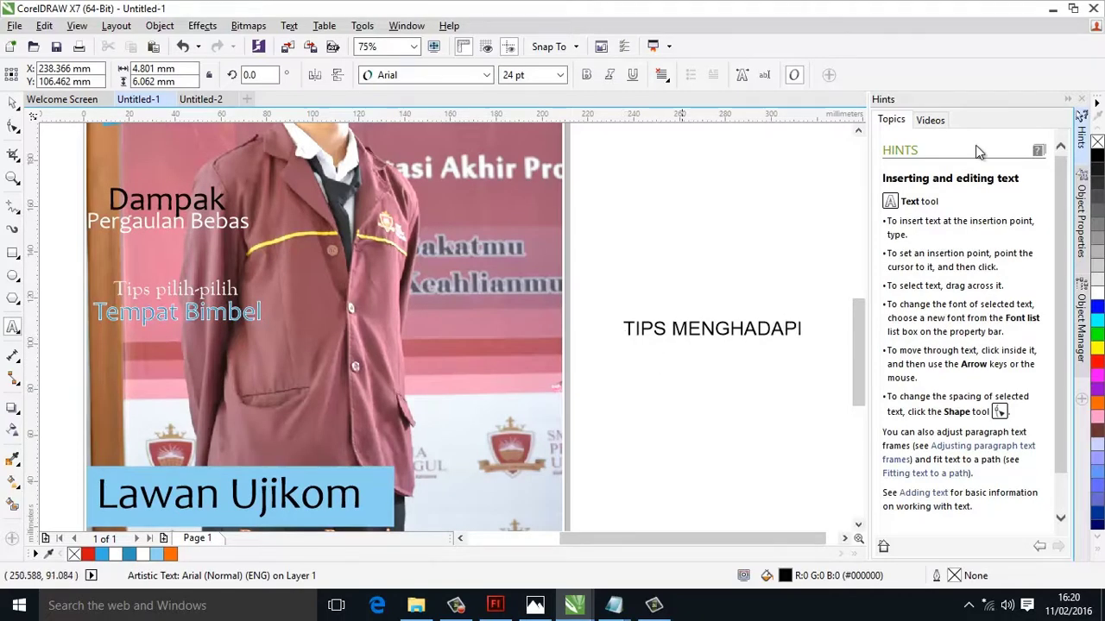
click(13, 103)
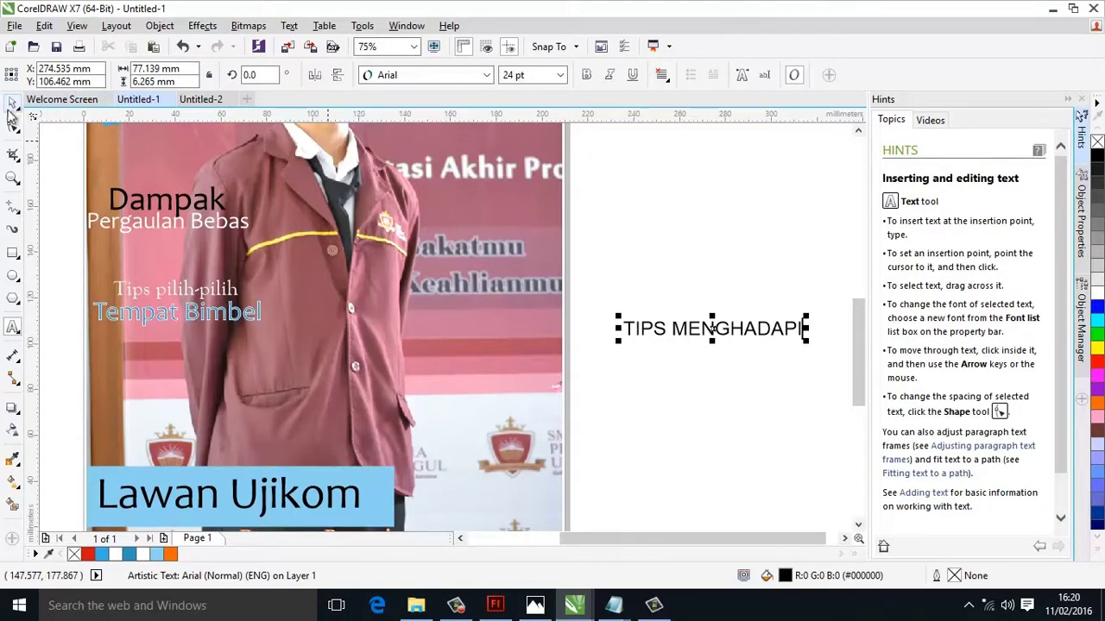
Change the font of the "TIPS MENGHADAPI" text to Corbel (Bold-Italic).
click(488, 76)
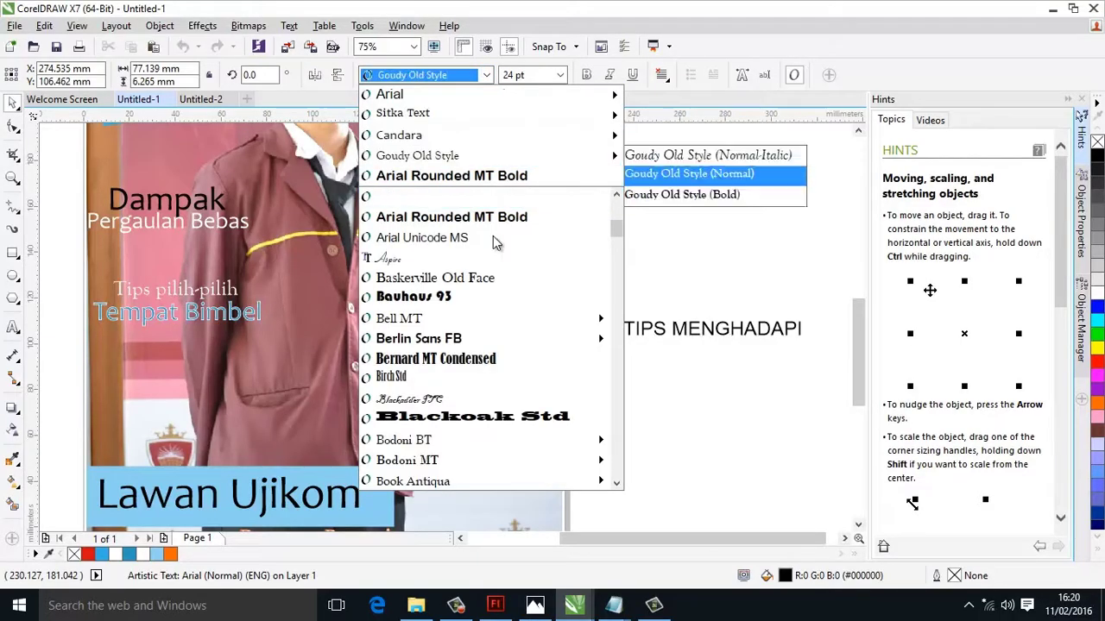
scroll(498, 272, down, 5)
scroll(498, 277, up, 8)
scroll(498, 278, down, 5)
scroll(498, 279, down, 8)
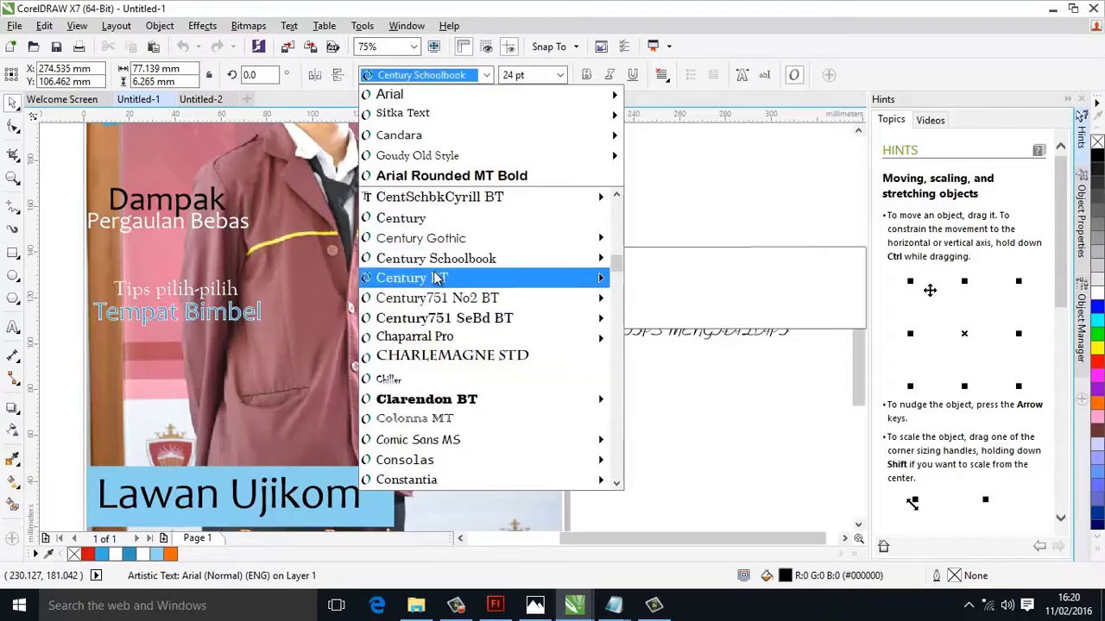
scroll(470, 444, down, 4)
mouse_move(543, 319)
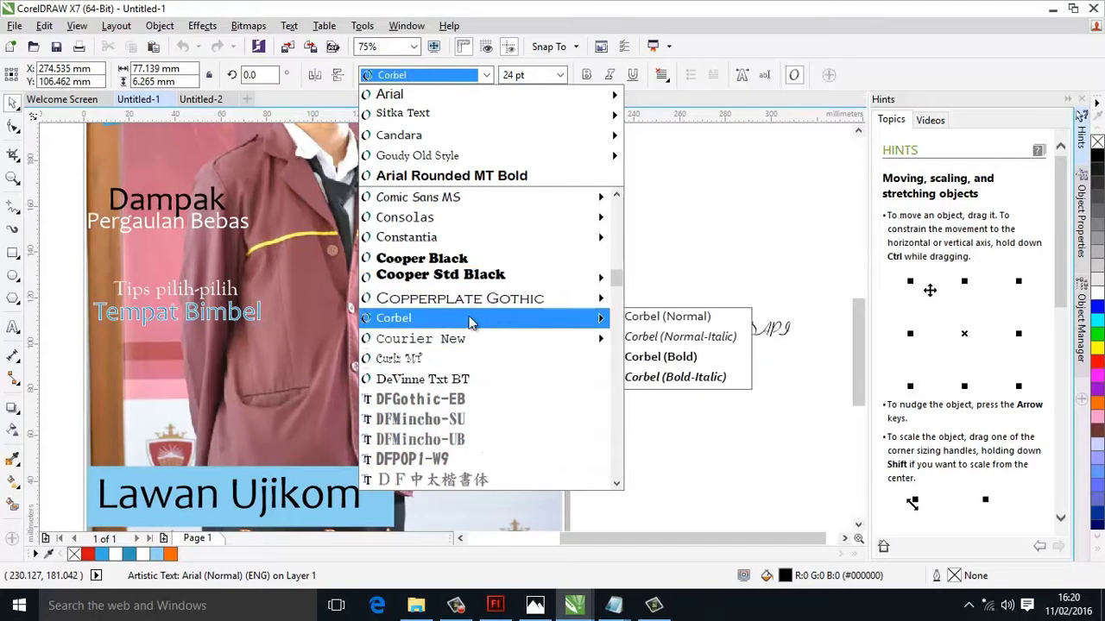
click(661, 380)
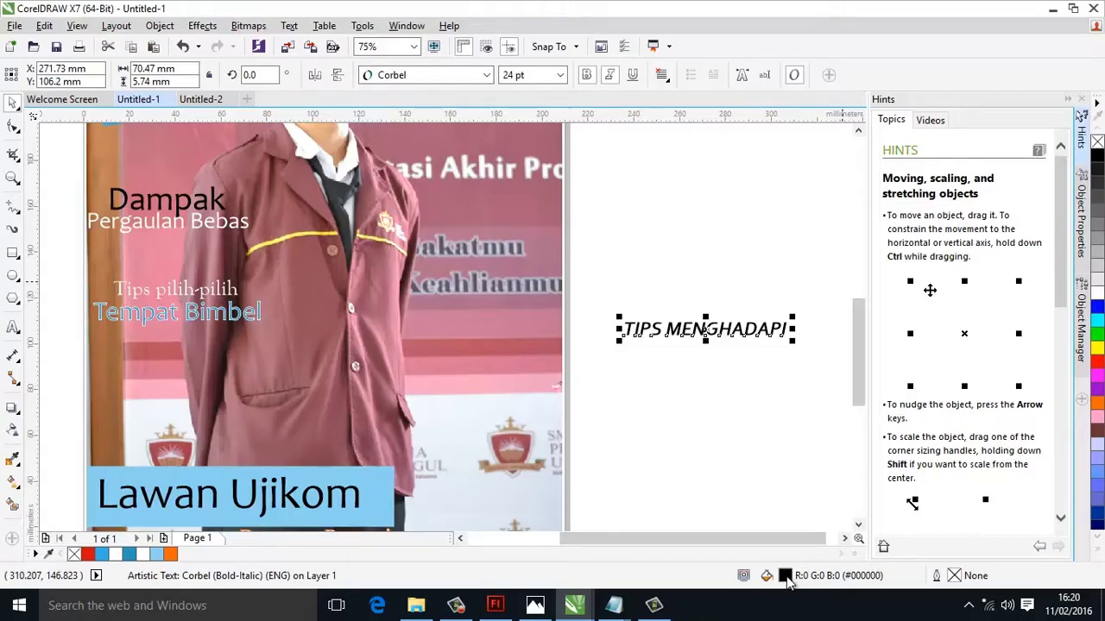
Fill the "TIPS MENGHADAPI" text with white #FFFFFF.
key(shift+F11)
click(303, 256)
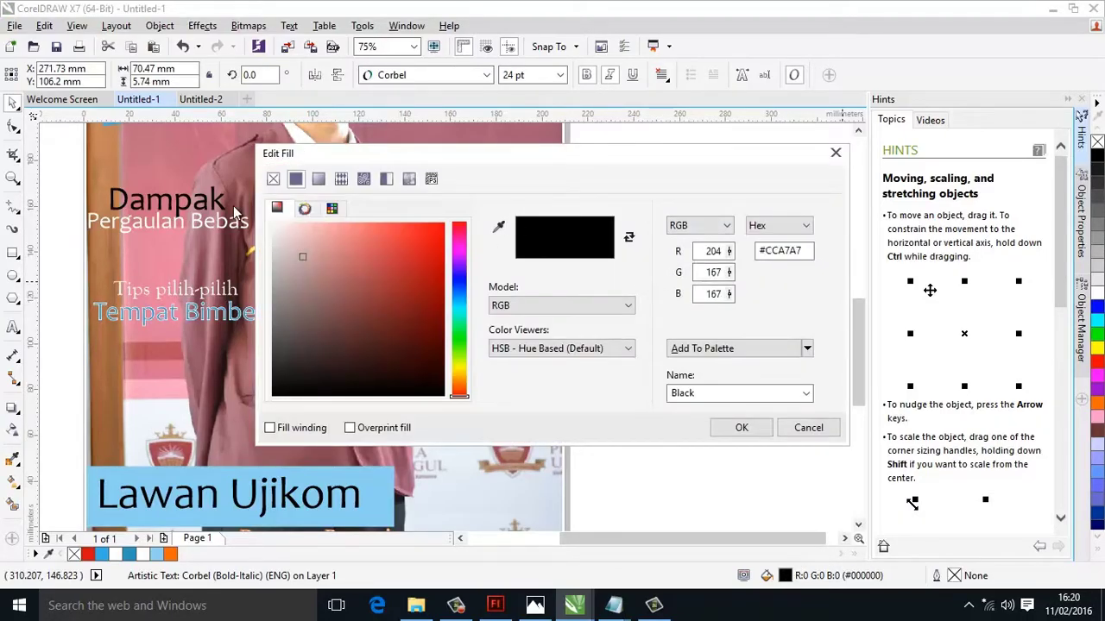
click(273, 223)
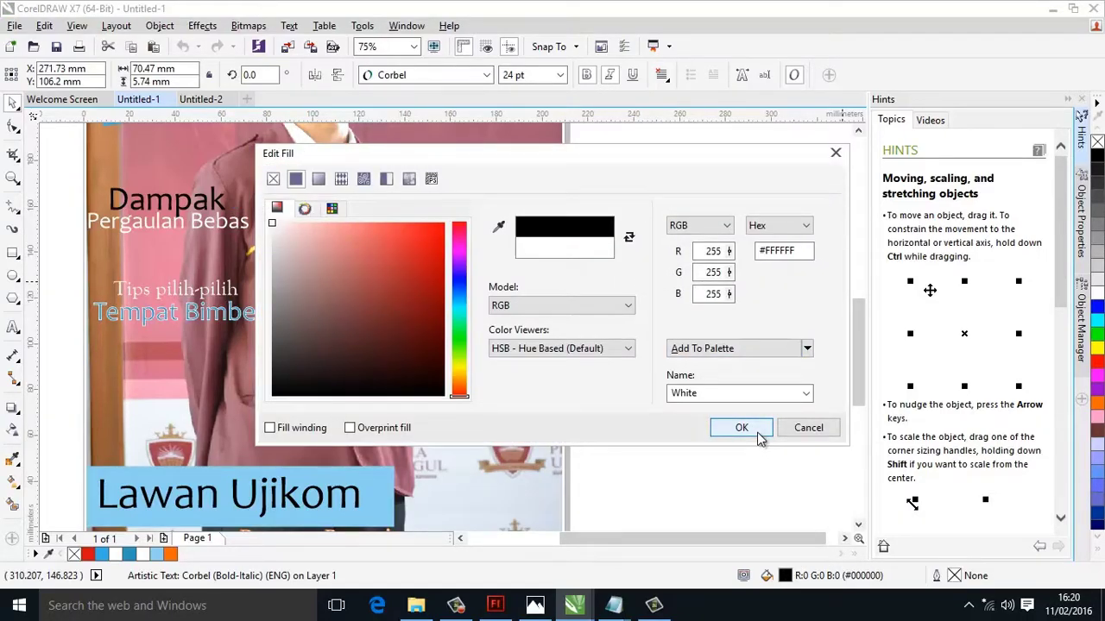
click(741, 428)
Move the "TIPS MENGHADAPI" text onto the photo beside the jacket and shrink it to about 22.9 pt so it fits within the page edge.
drag(715, 334, 493, 359)
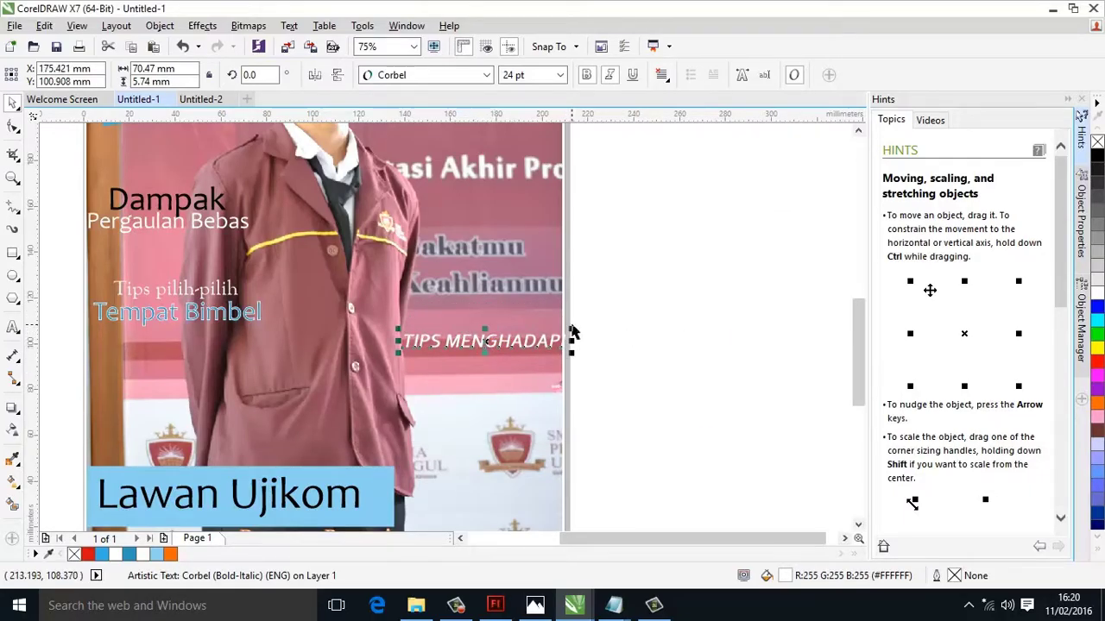
drag(572, 328, 525, 345)
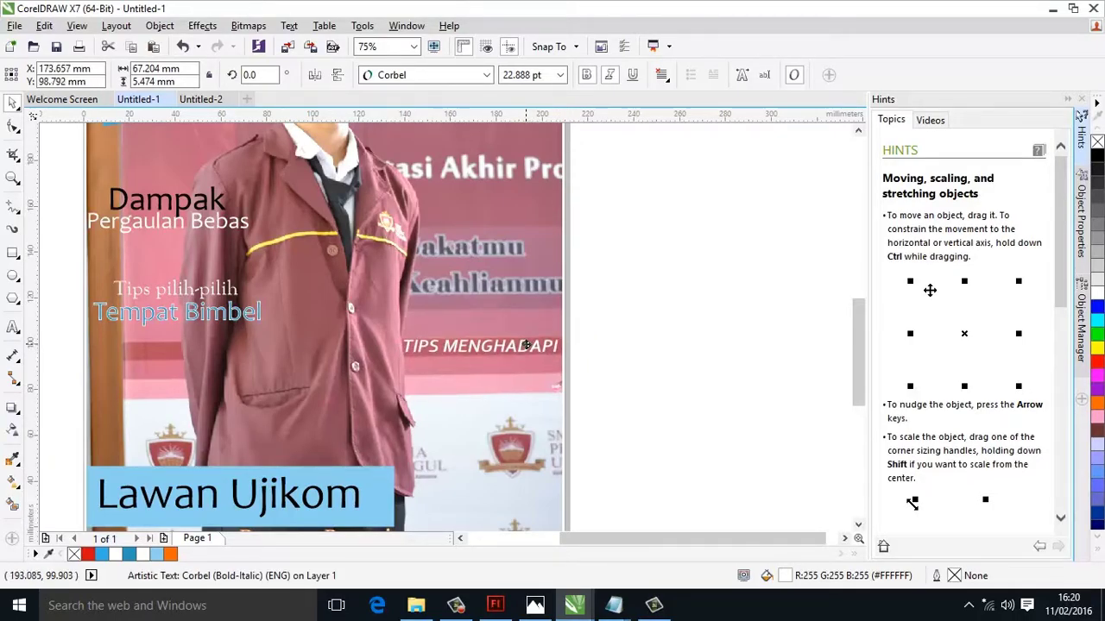
click(734, 390)
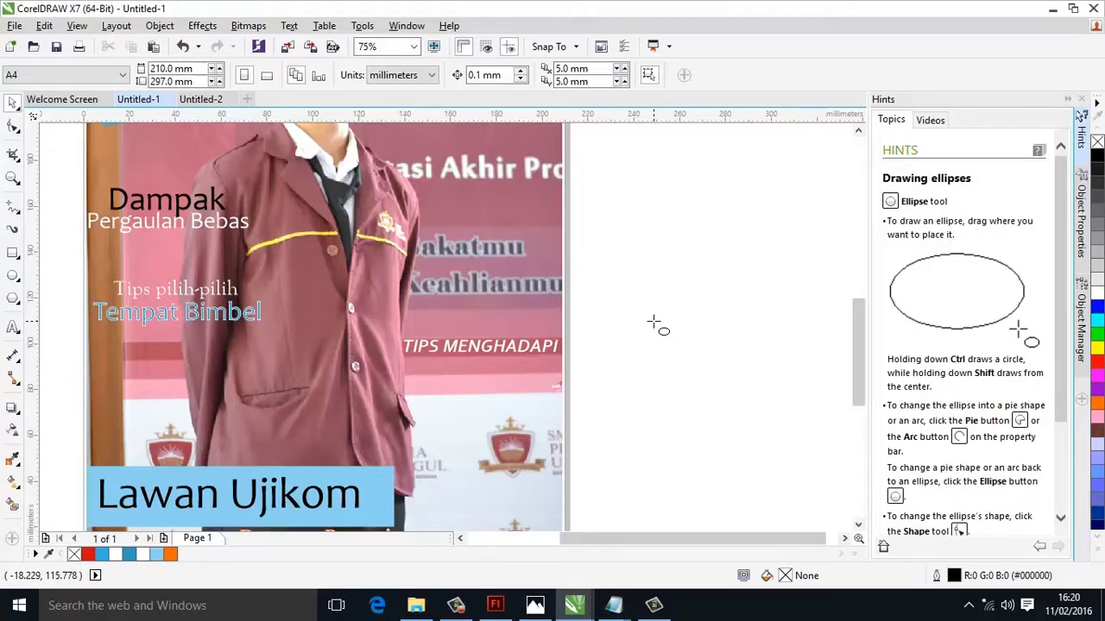
Draw an ellipse about 51.5 mm wide and 45.2 mm high on the empty area to the right of the page.
drag(581, 255, 711, 371)
key(space)
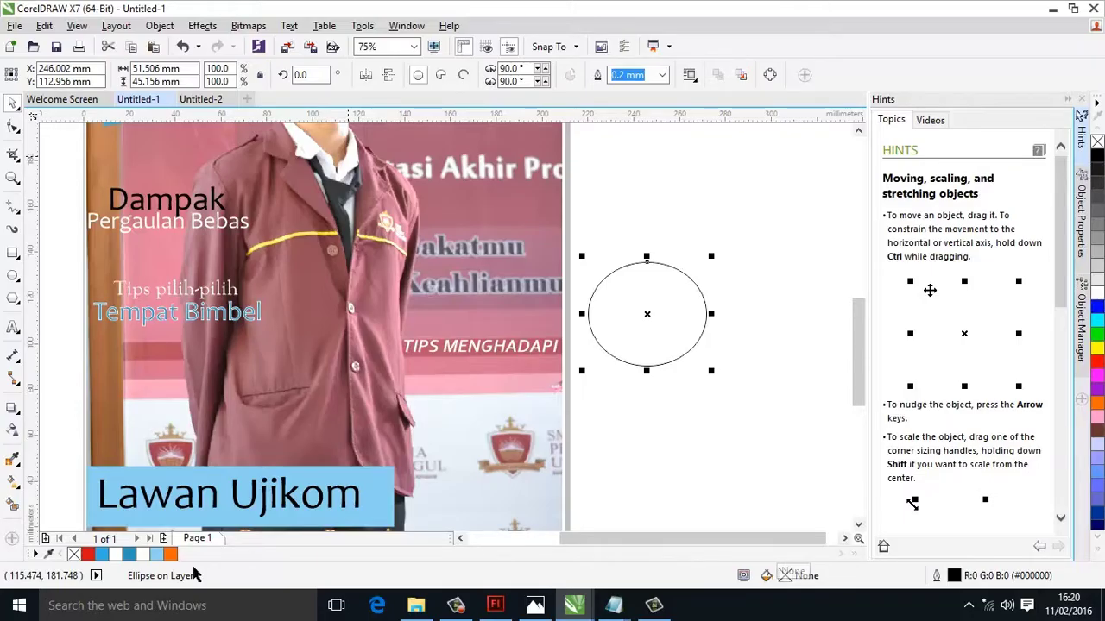
double_click(787, 574)
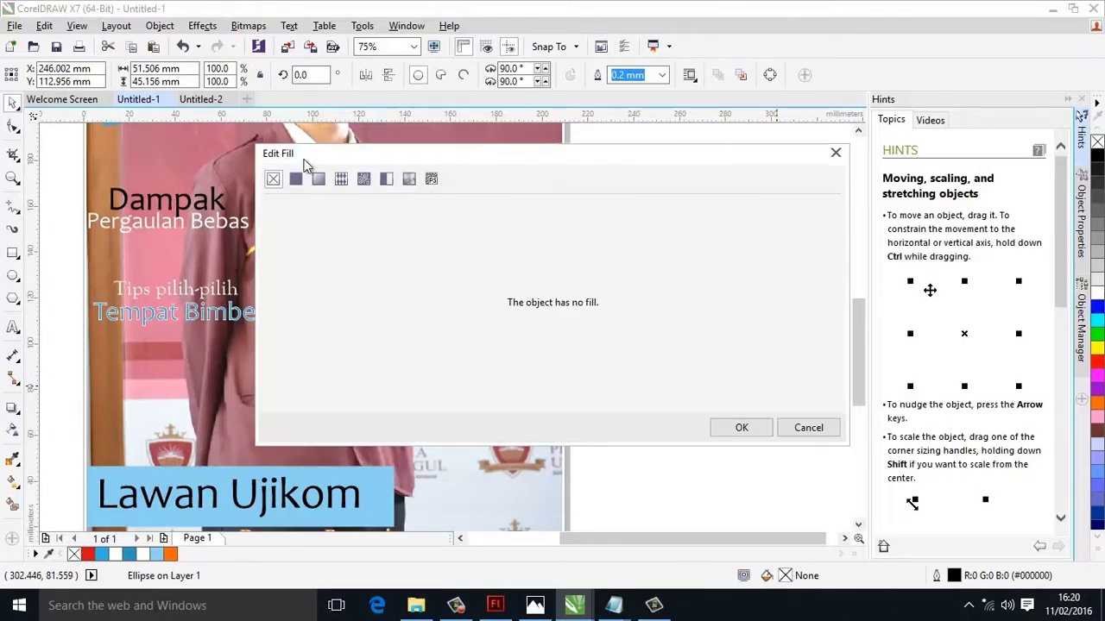
click(295, 179)
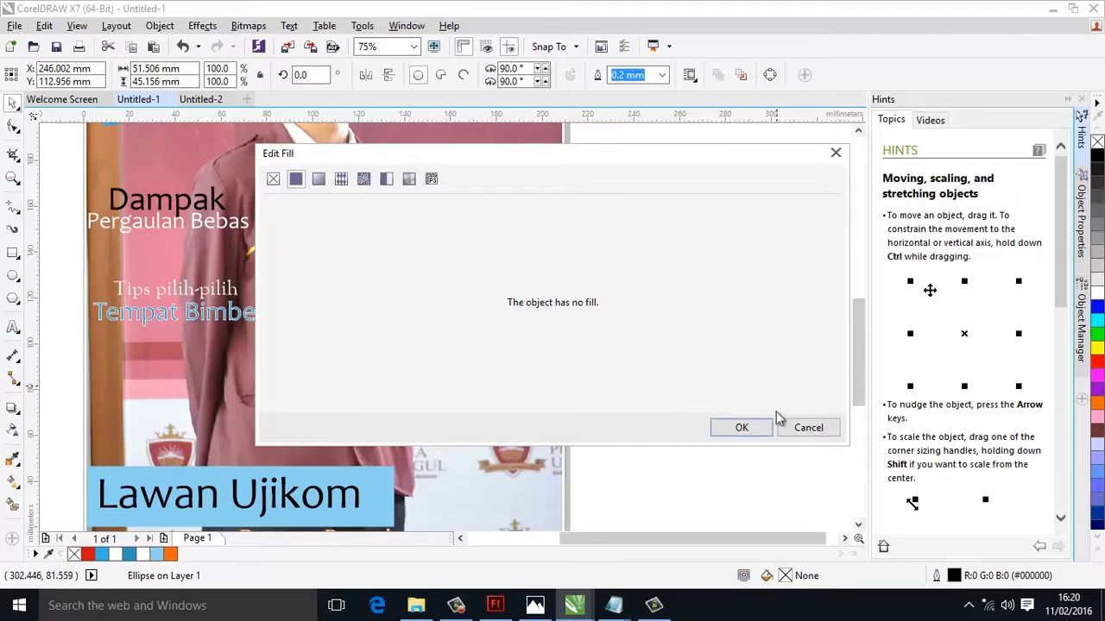
click(808, 428)
click(614, 316)
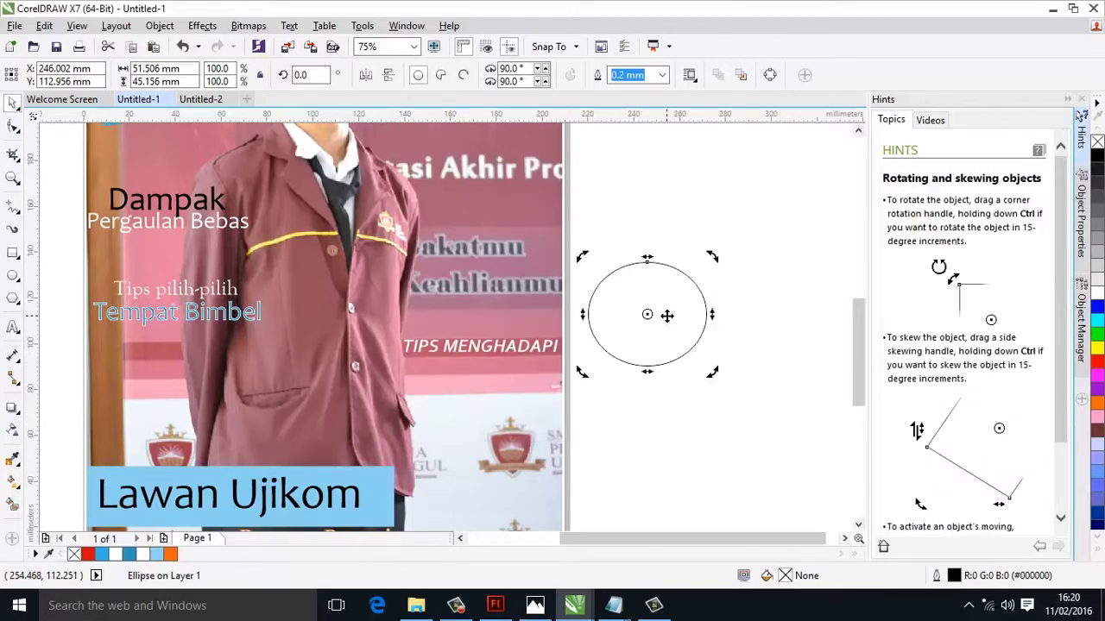
Fill the ellipse with a uniform red #CF233D.
double_click(767, 577)
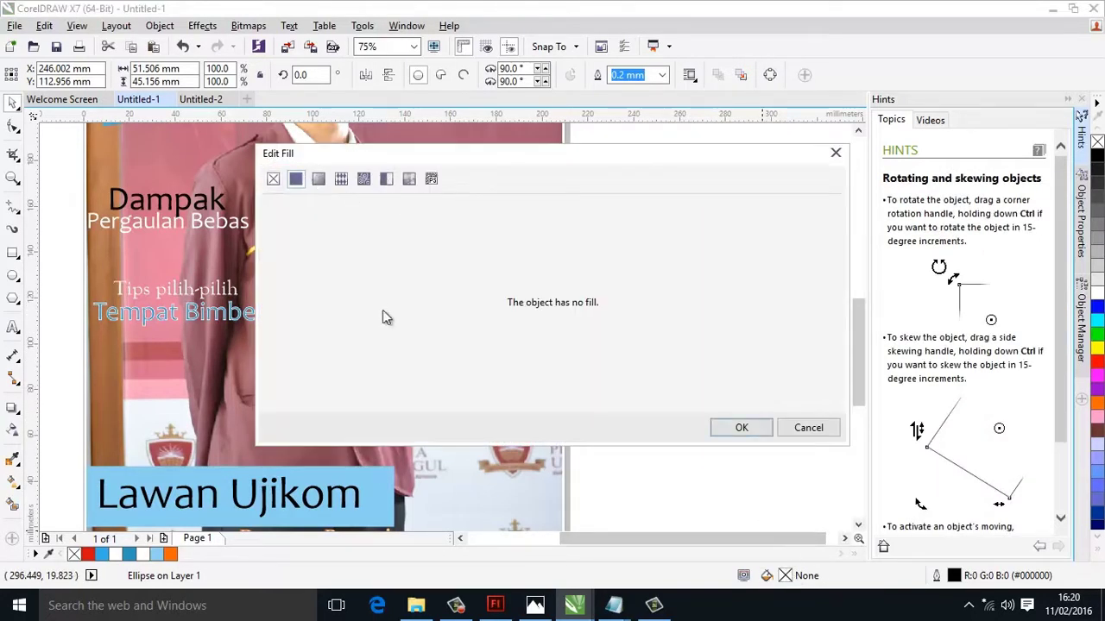
click(459, 241)
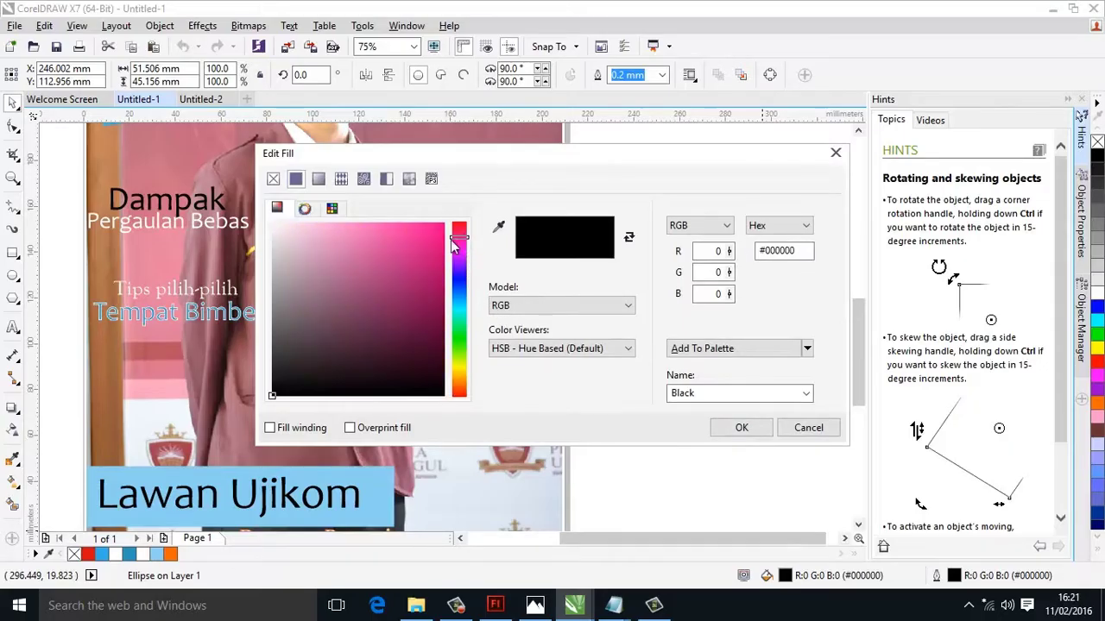
drag(459, 235, 457, 388)
mouse_move(437, 240)
mouse_down()
mouse_move(368, 234)
mouse_move(378, 308)
mouse_move(380, 271)
mouse_move(426, 255)
mouse_move(414, 256)
mouse_up()
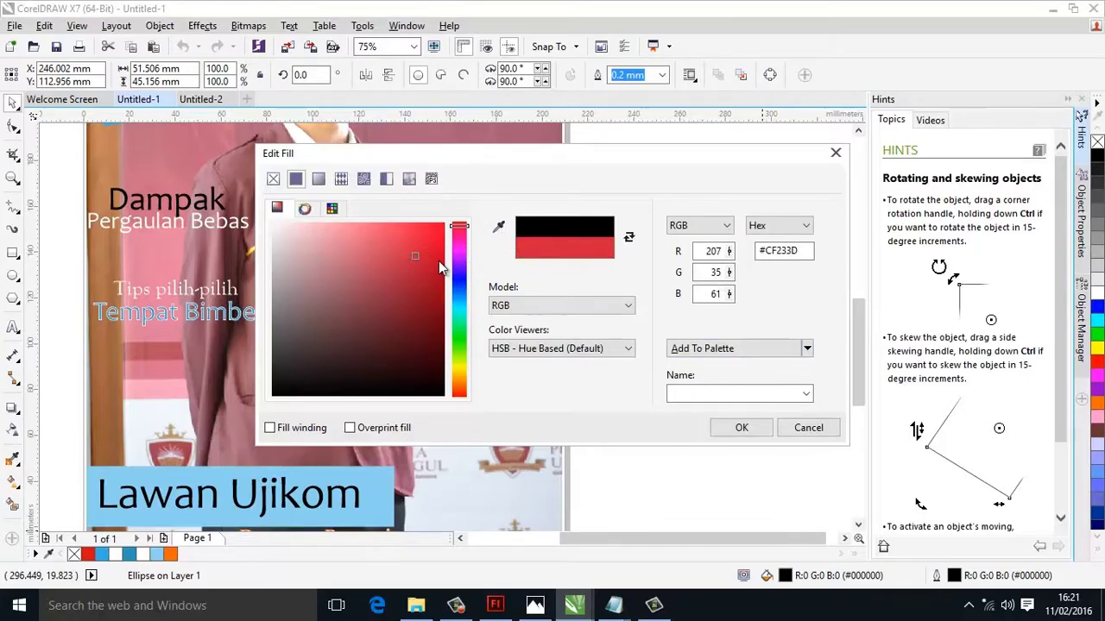
click(741, 427)
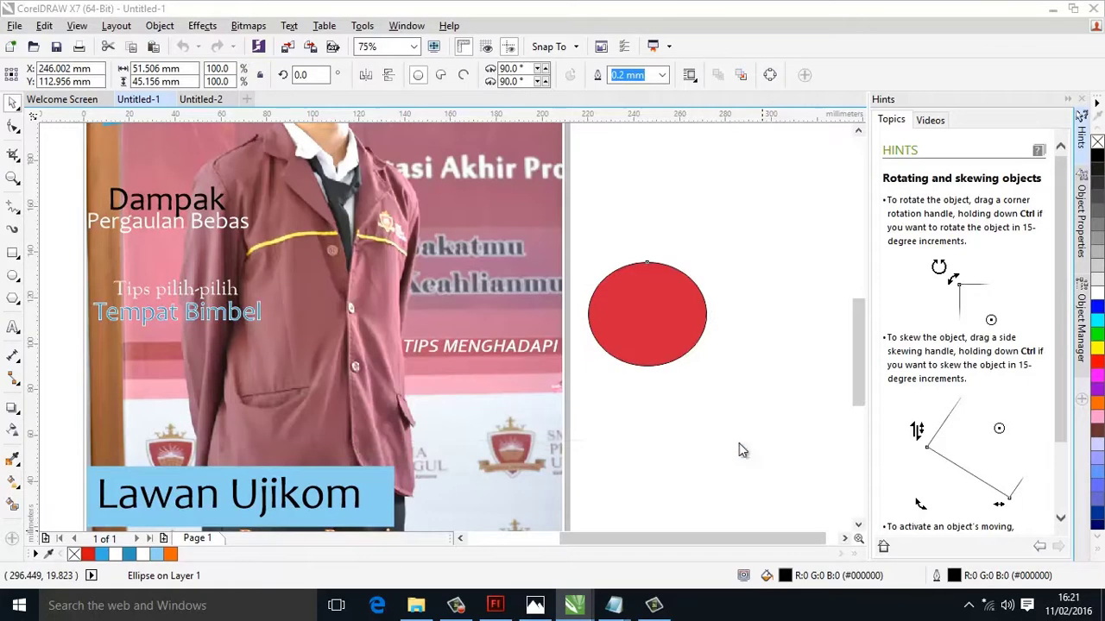
Give the red ellipse a white outline 0.5 mm wide.
double_click(956, 576)
click(448, 196)
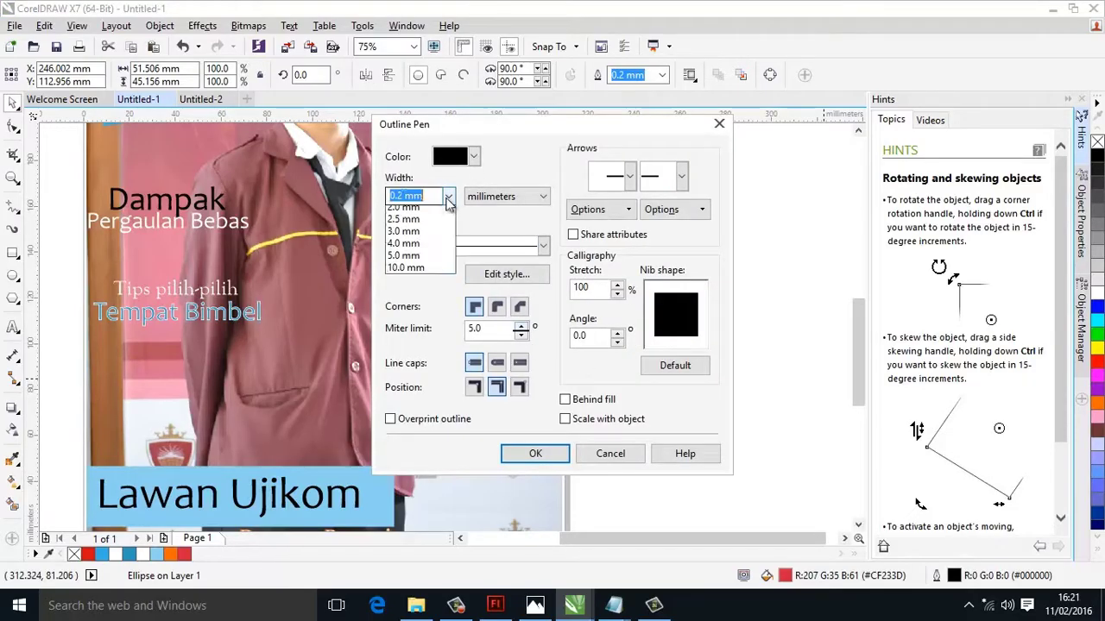
click(422, 273)
click(473, 156)
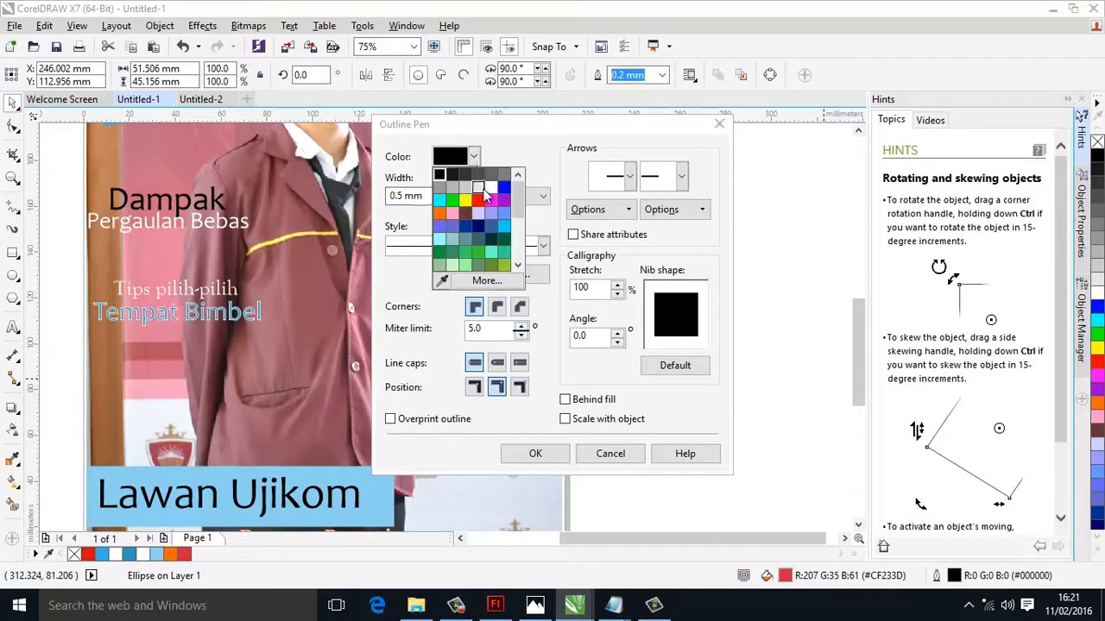
click(491, 187)
click(542, 460)
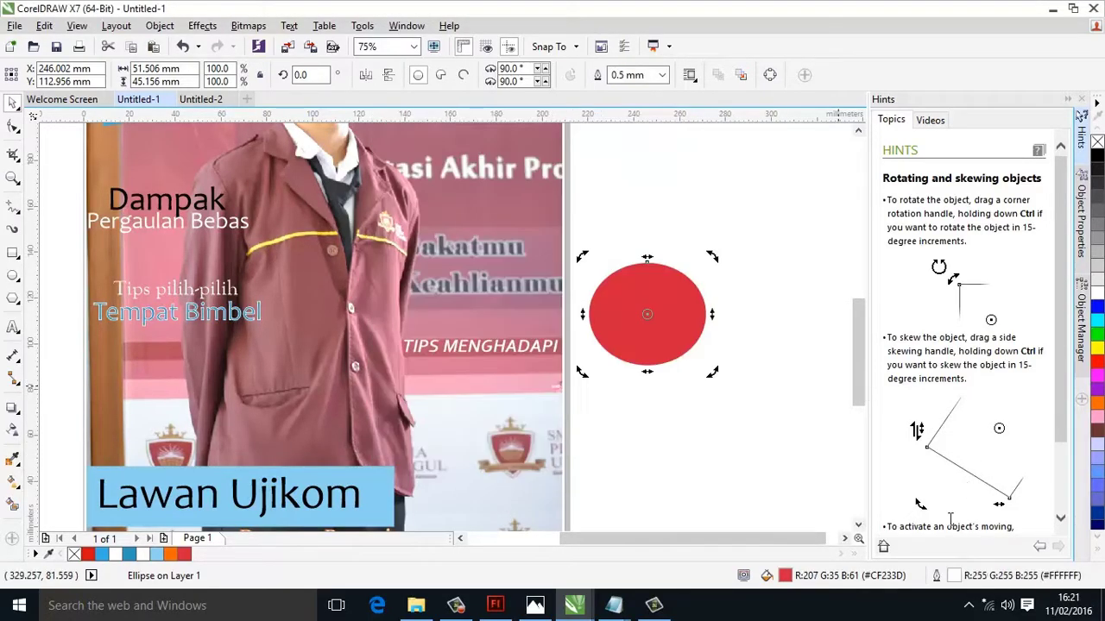
Place the red ellipse below the "TIPS MENGHADAPI" text and set its outline width to 2.0 mm.
drag(619, 365, 465, 465)
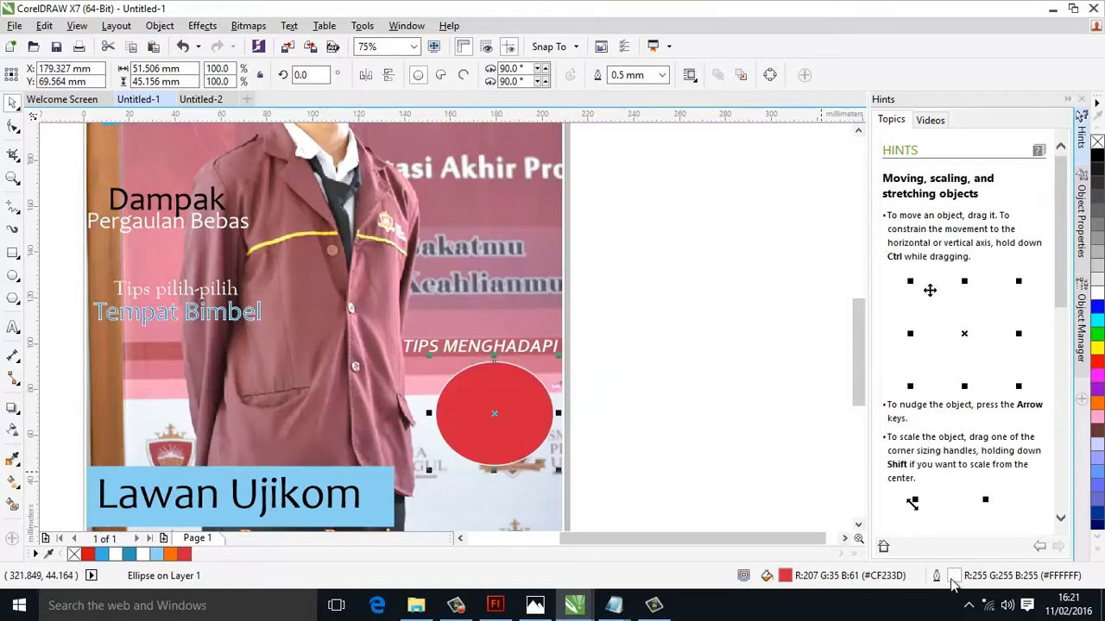
key(F12)
click(448, 196)
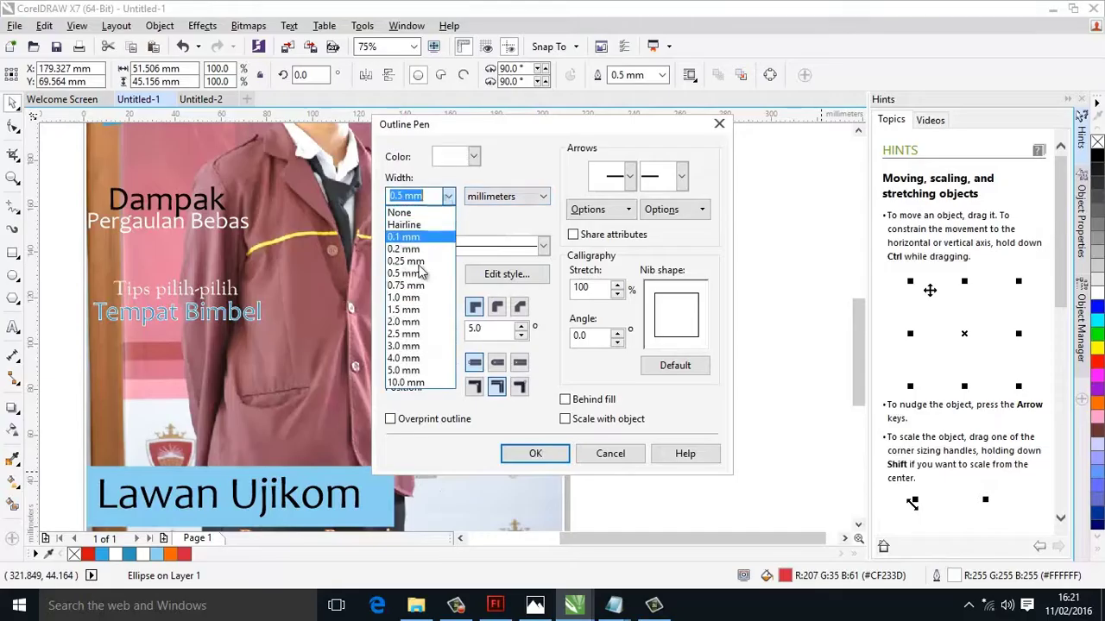
click(416, 297)
click(448, 196)
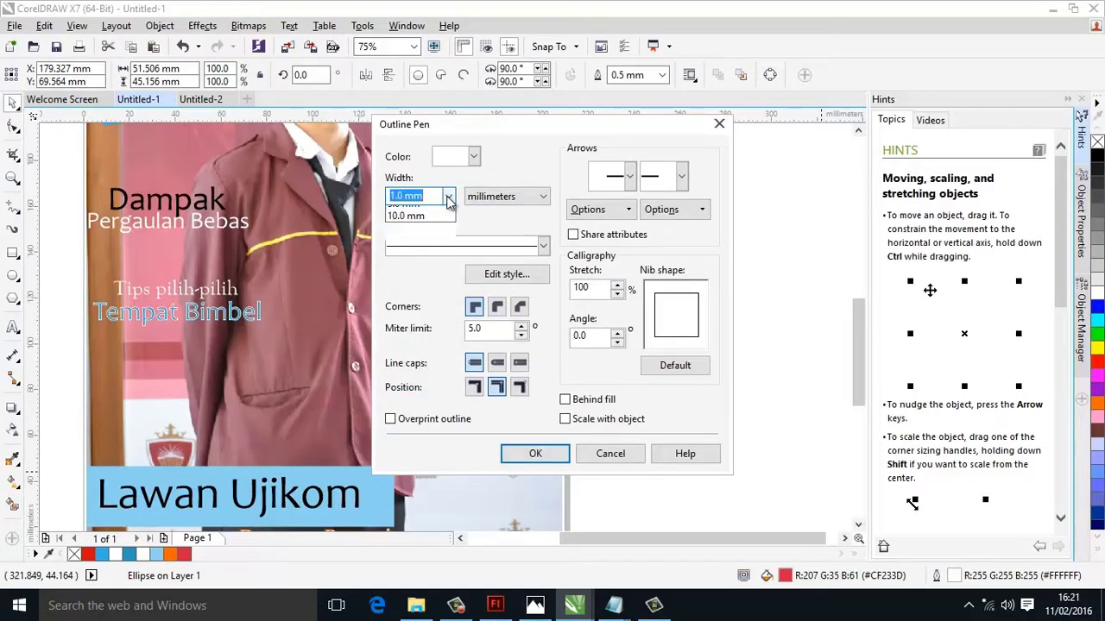
click(431, 333)
click(528, 452)
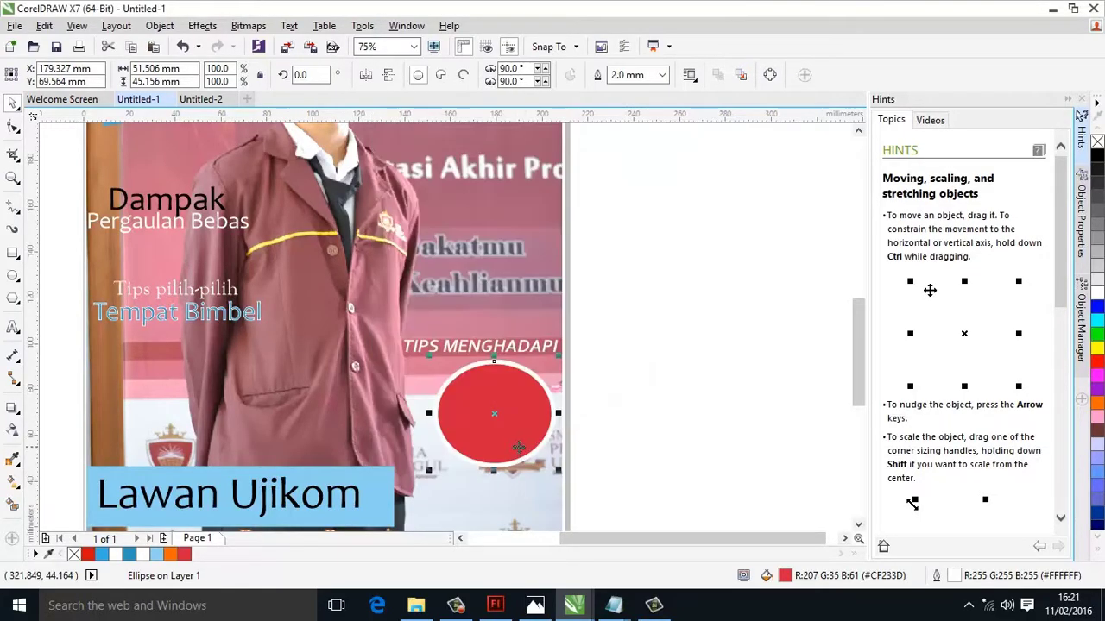
Add the artistic text "UN!" on the empty area to the right of the page.
click(13, 327)
click(672, 320)
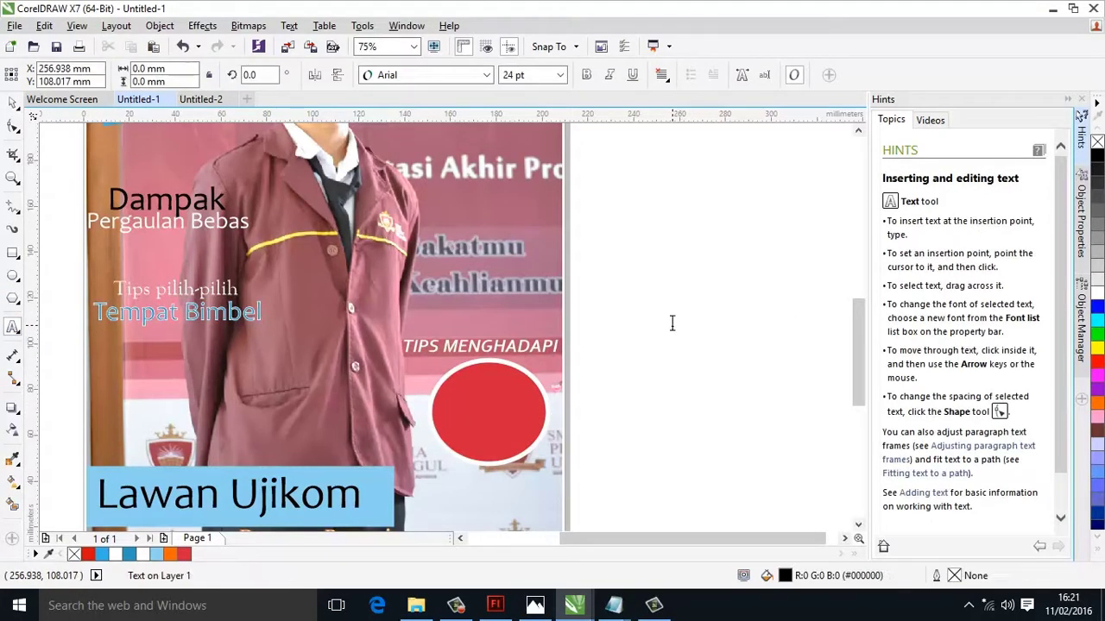
text(un)
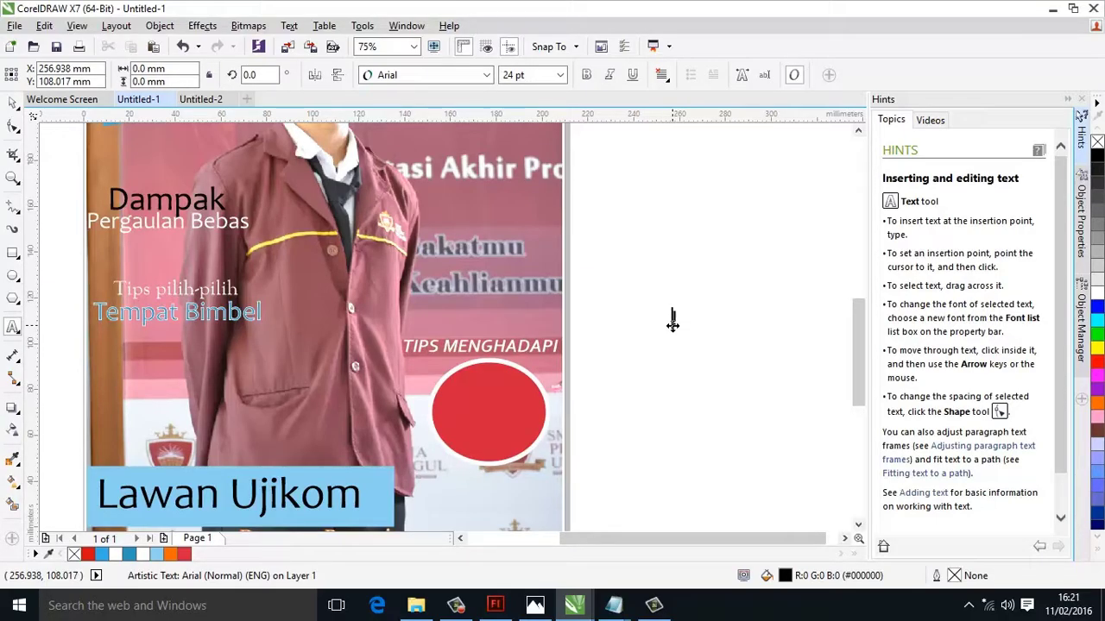
click(19, 107)
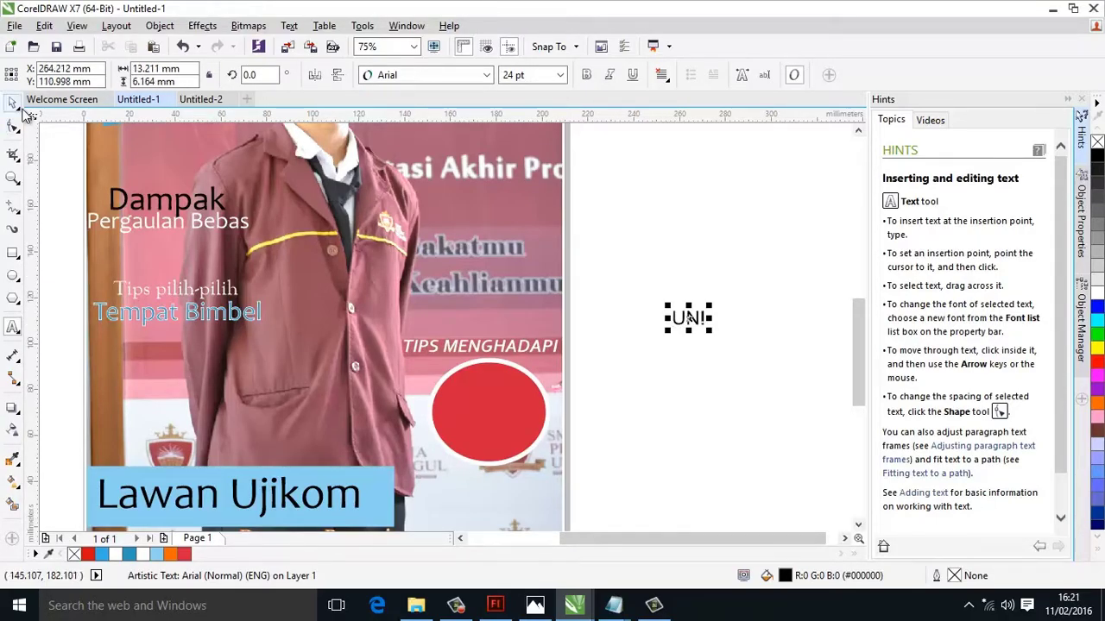
Try to change the font of the "UN!" text to Arial Rounded MT Bold.
click(485, 75)
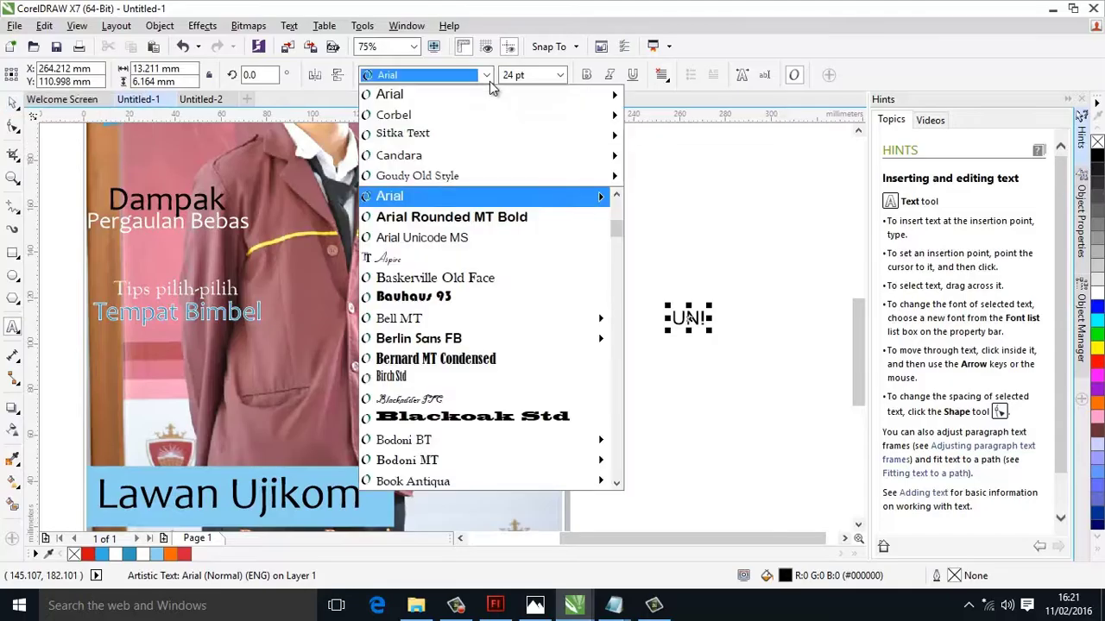
click(491, 219)
click(13, 102)
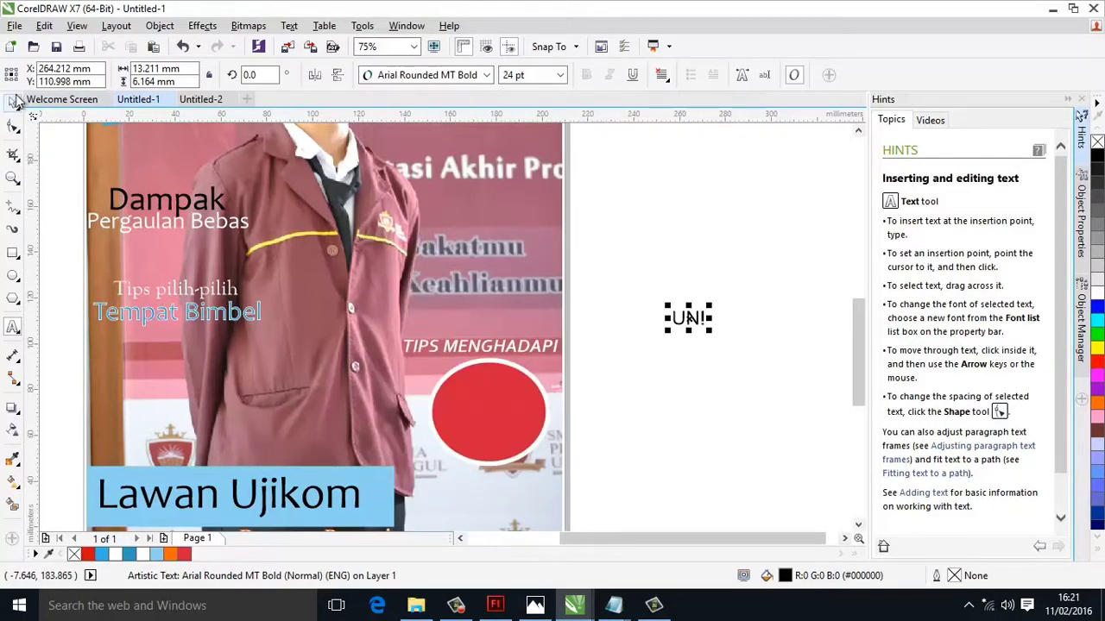
click(794, 377)
Select the "UN!" text and set its font to Arial Rounded MT Bold.
click(687, 319)
click(488, 75)
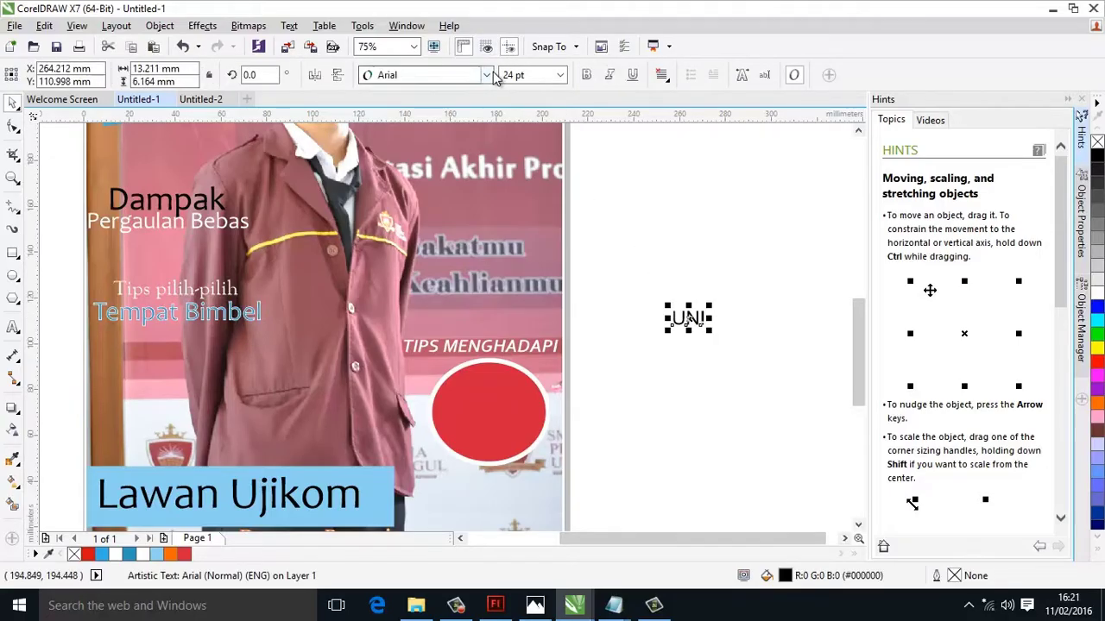
click(483, 217)
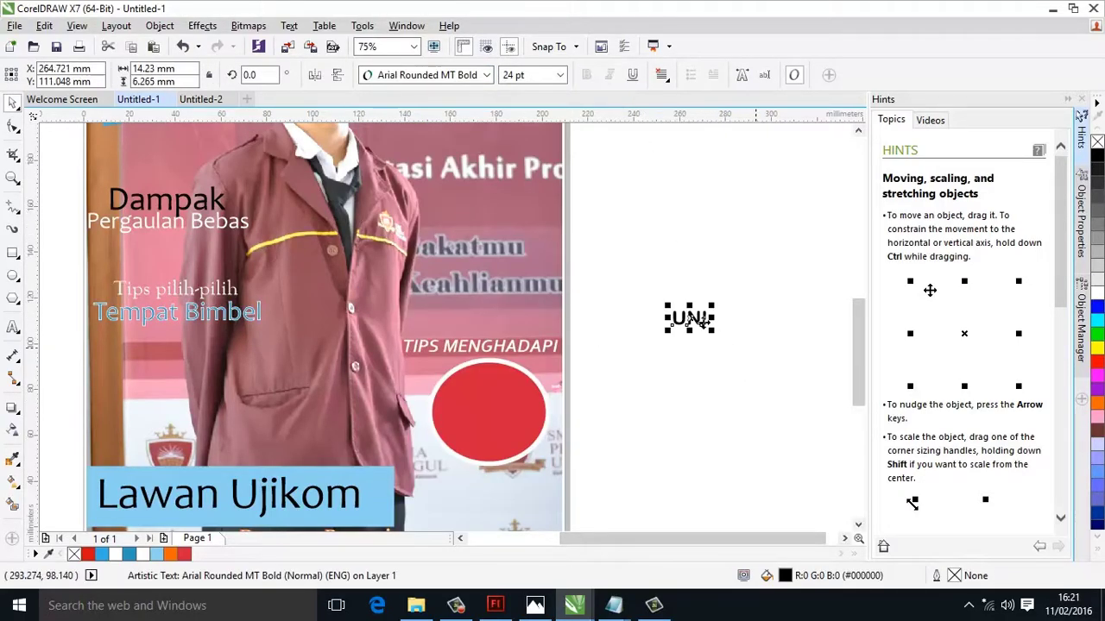
Enlarge the "UN!" text to about 60.6 pt, centred on the red ellipse, and fill it with white #FFFFFF.
drag(715, 304, 526, 390)
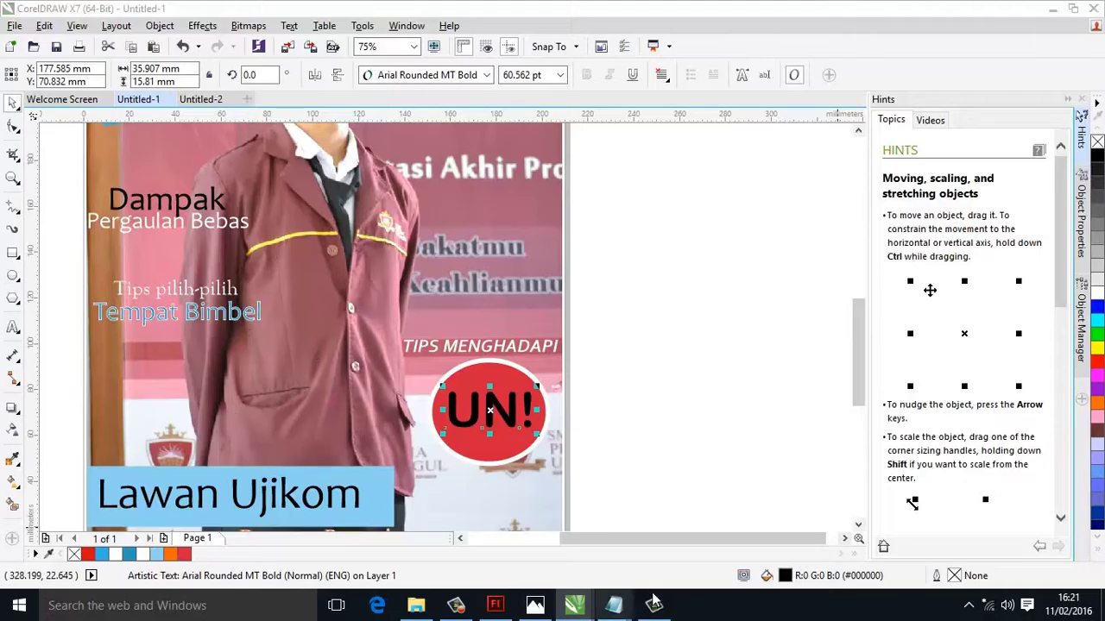
double_click(784, 575)
drag(292, 263, 270, 221)
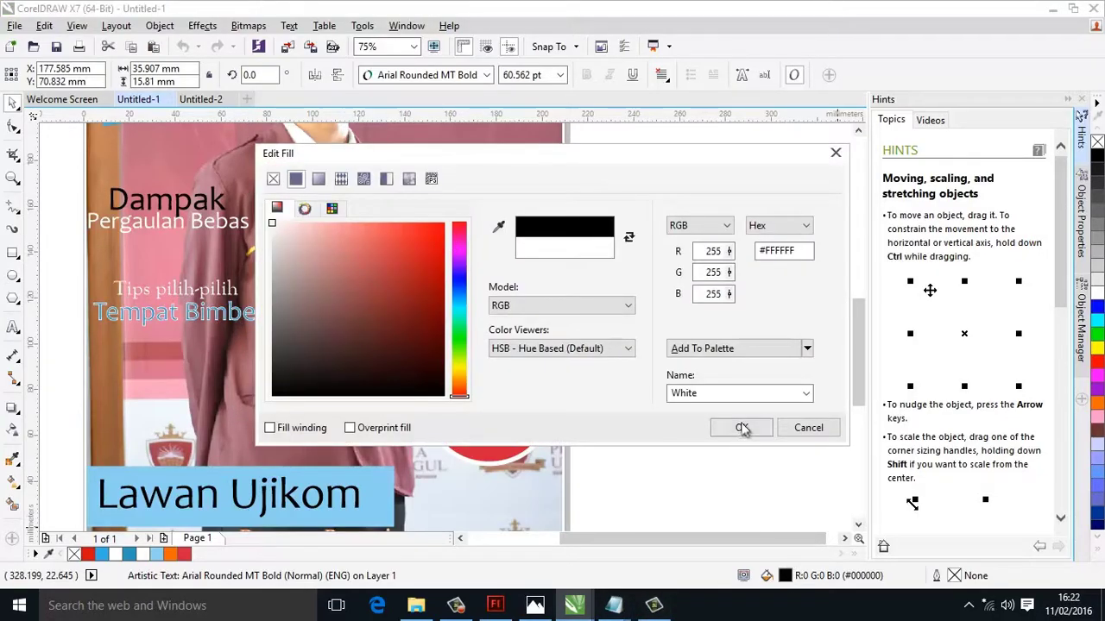
click(743, 429)
Add the artistic text "SNMPTN" on the empty area beside the lower part of the page.
scroll(851, 388, down, 2)
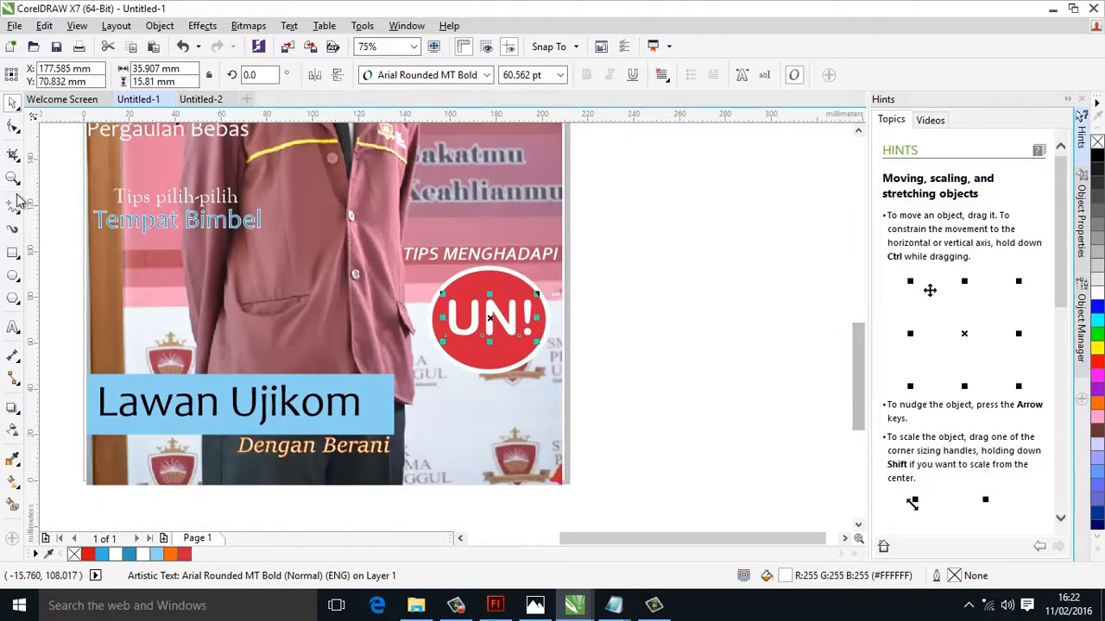
click(13, 326)
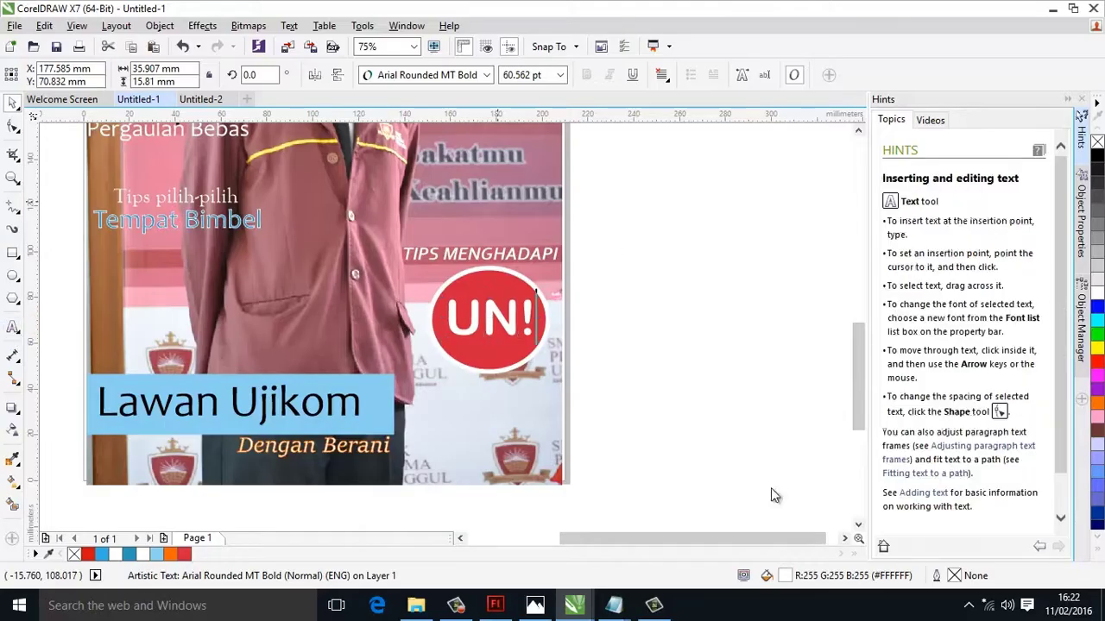
click(656, 414)
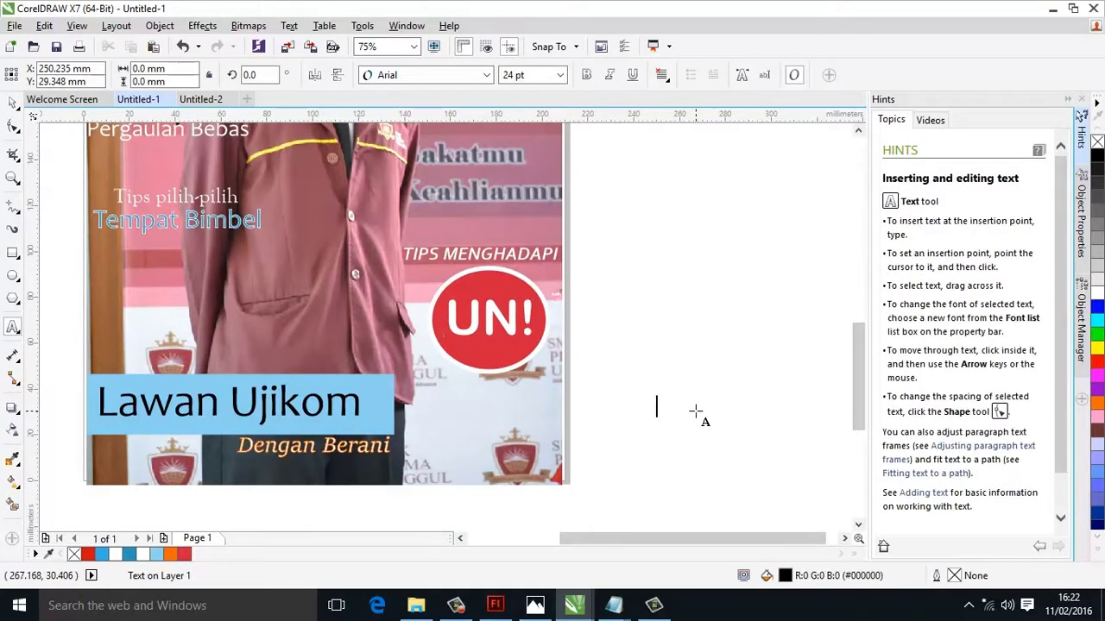
text(SNMPTN)
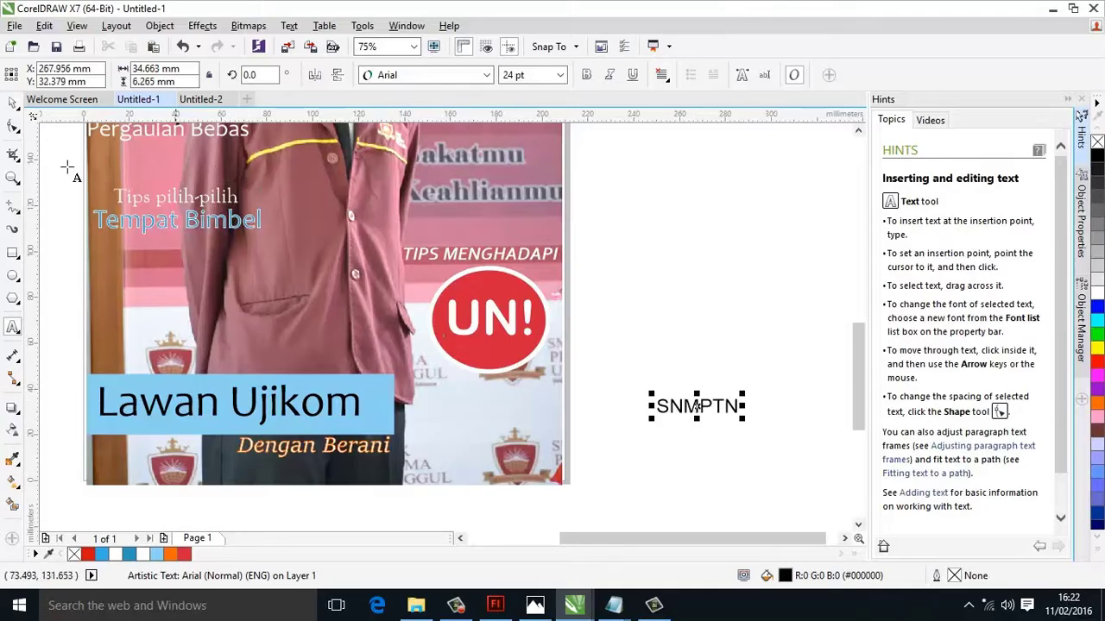
Change the font of the "SNMPTN" text to Candara.
click(15, 103)
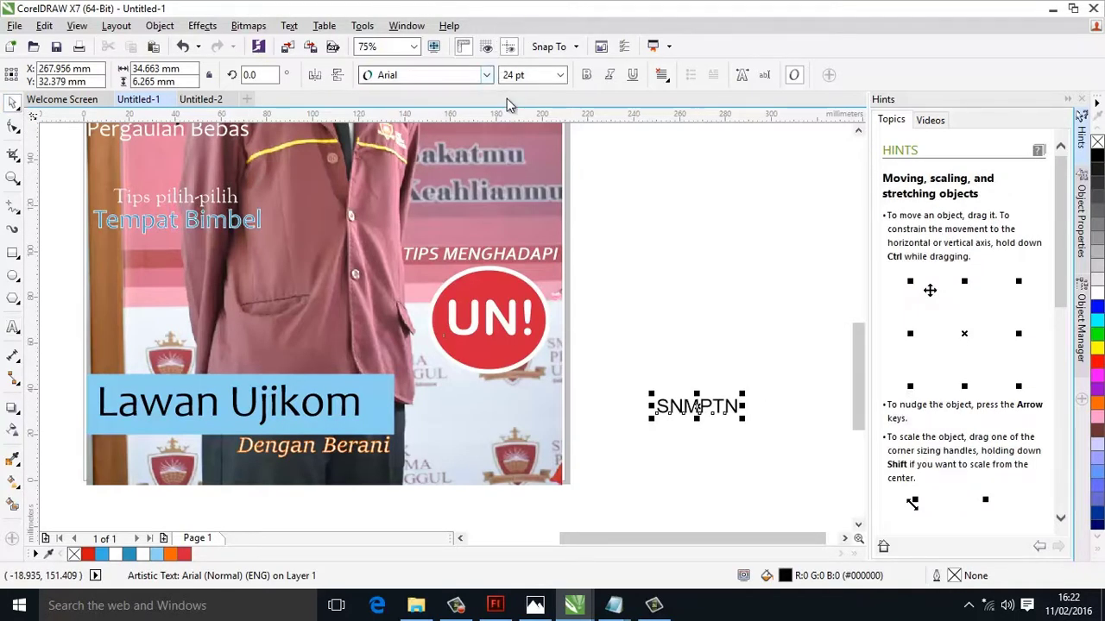
click(485, 76)
click(496, 177)
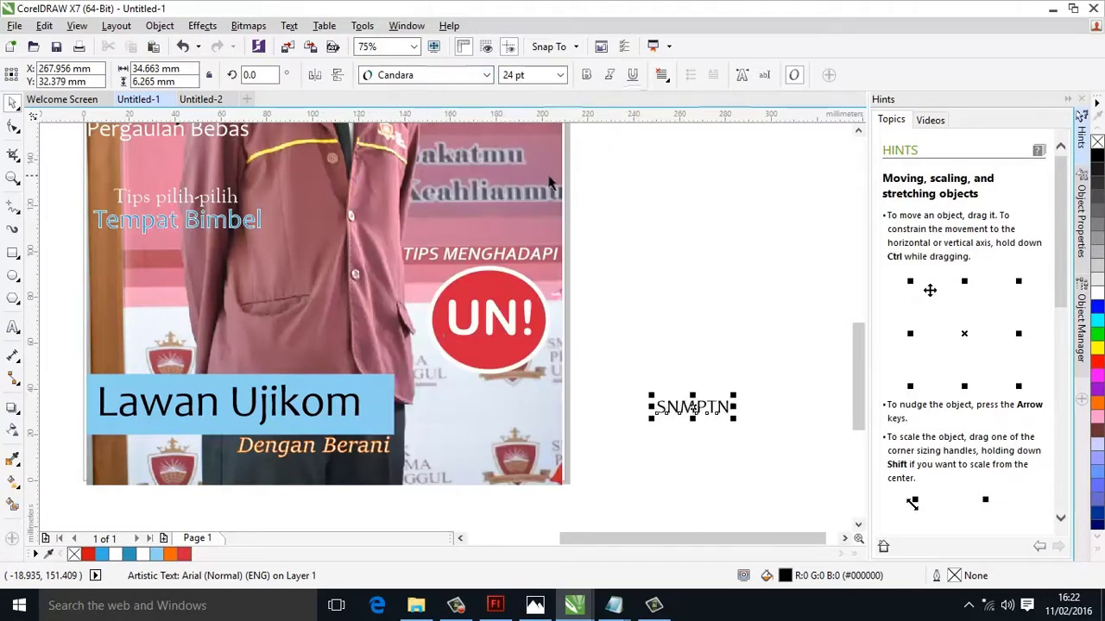
click(485, 76)
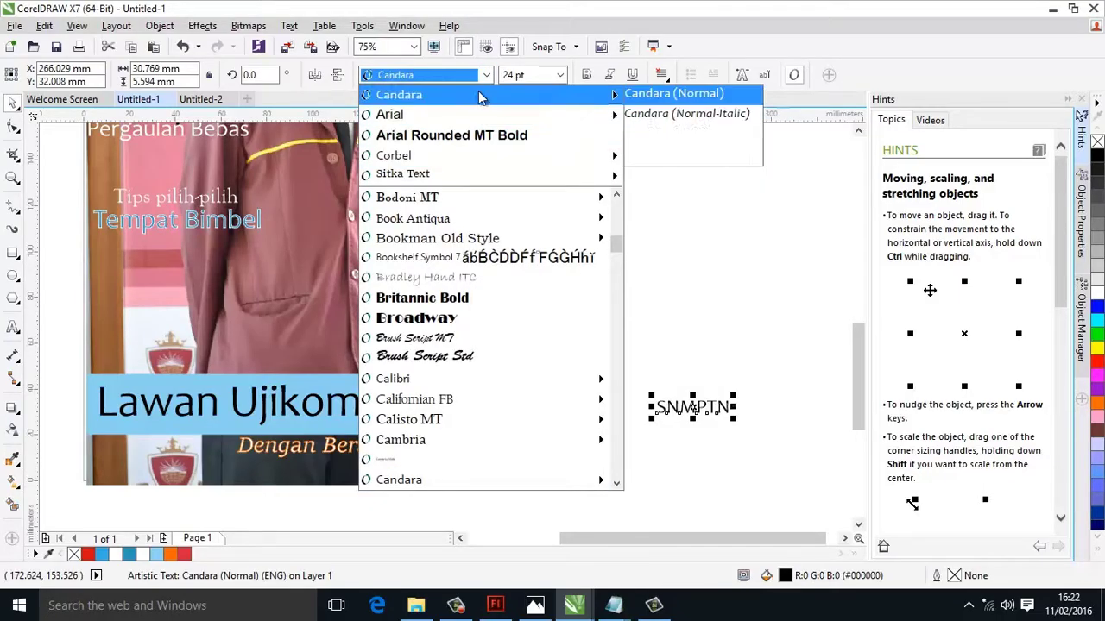
click(766, 450)
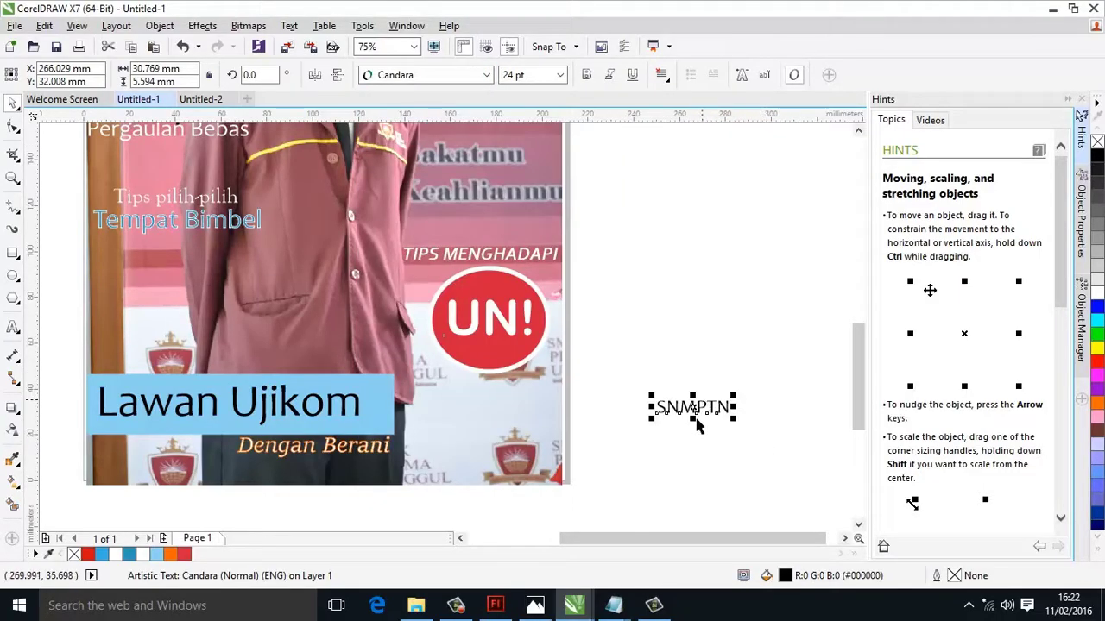
click(486, 76)
click(488, 78)
click(487, 78)
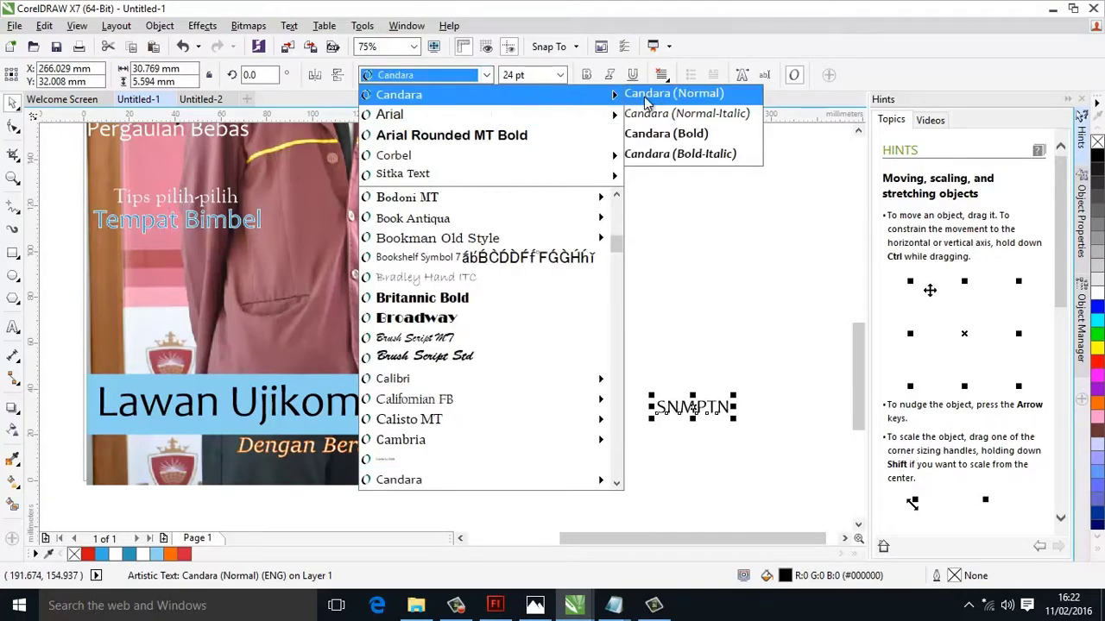
click(744, 385)
Move the "SNMPTN" text onto the cover photo, directly below the red "UN!" badge.
drag(699, 404, 505, 393)
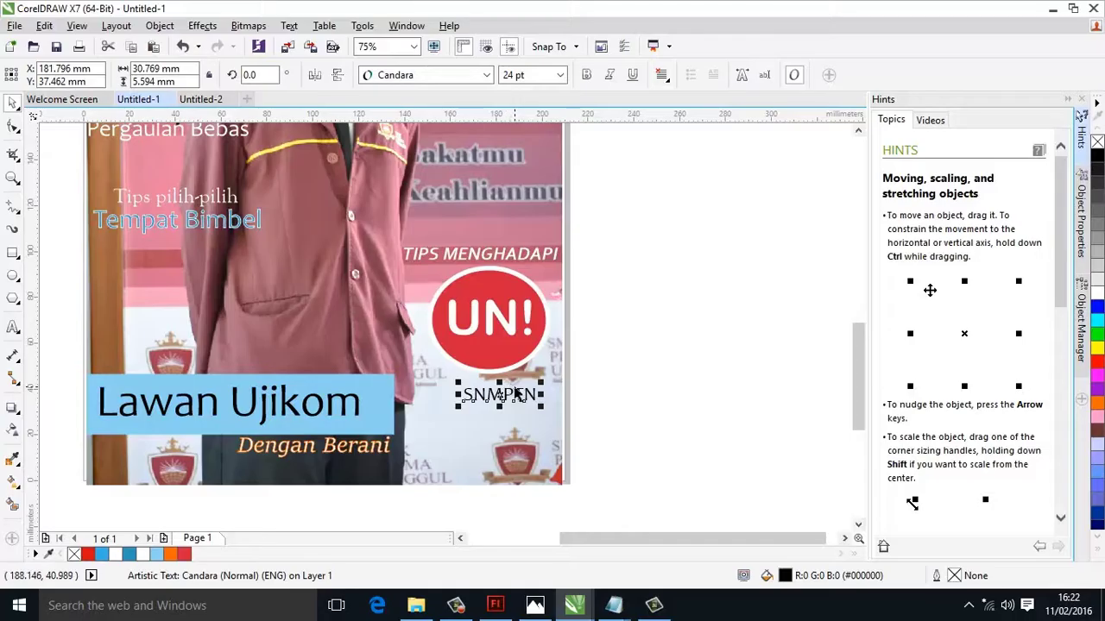
click(610, 414)
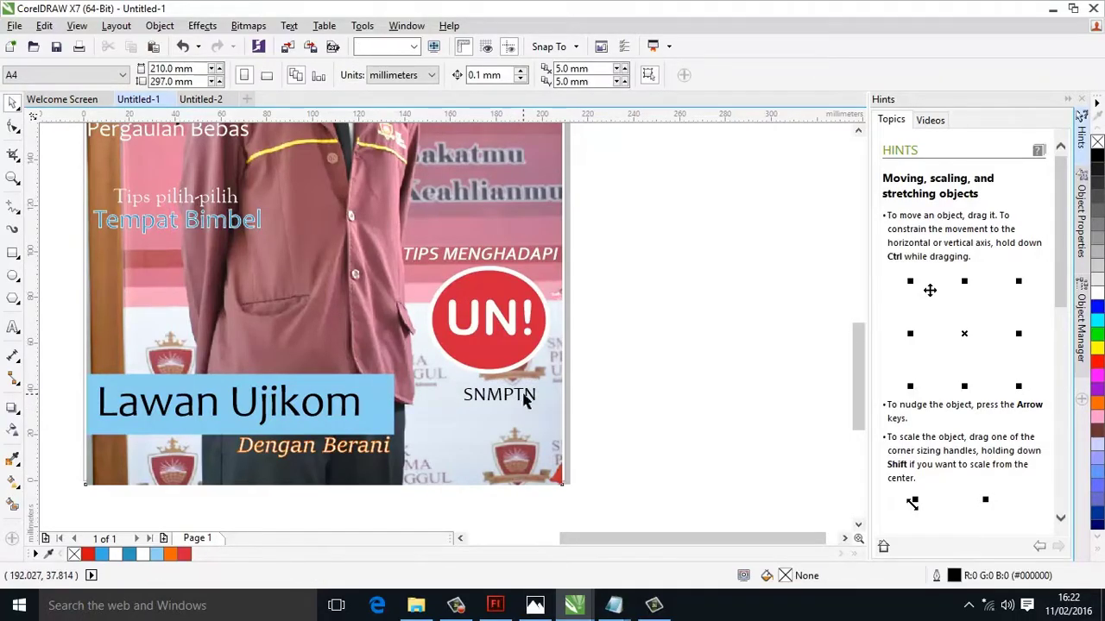
click(525, 401)
Add the artistic text "2016" on the empty area beside the lower part of the page.
click(13, 326)
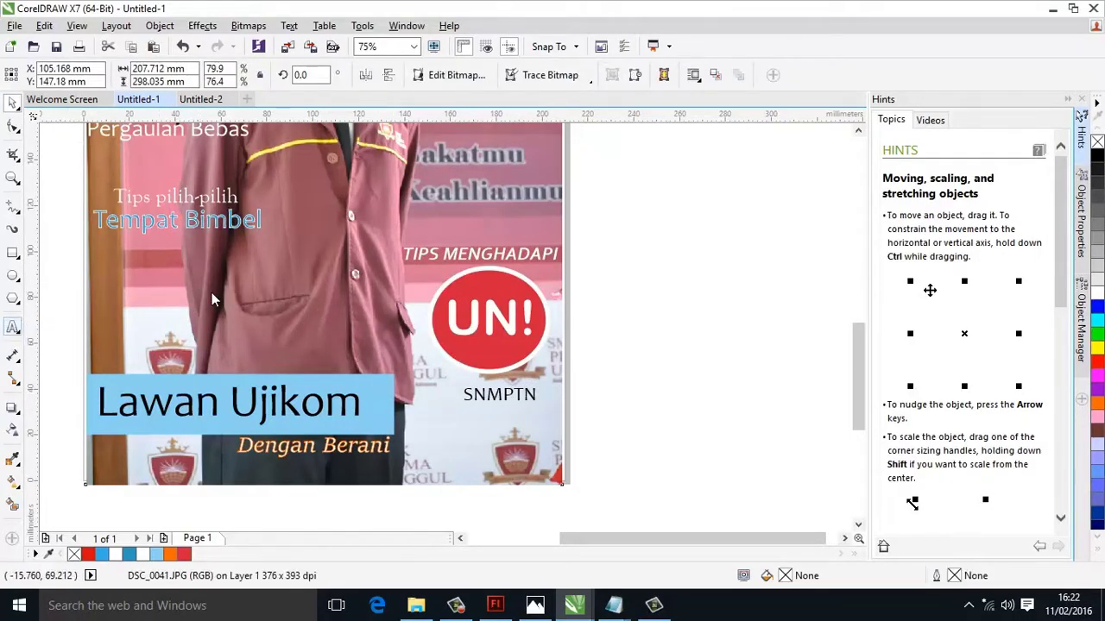
click(683, 393)
text(2016)
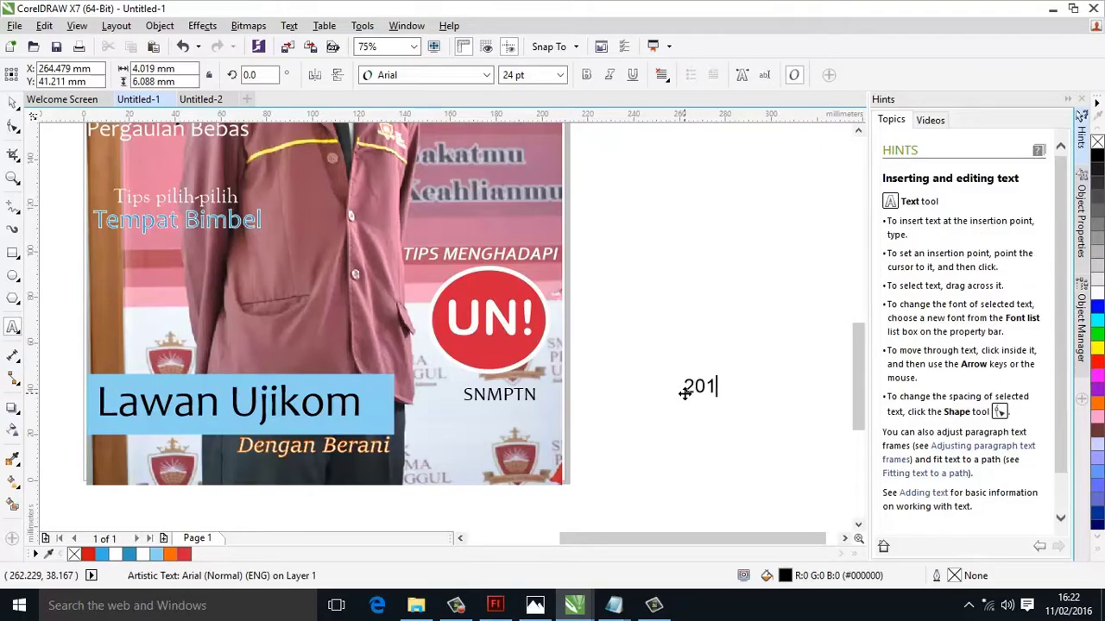
click(13, 103)
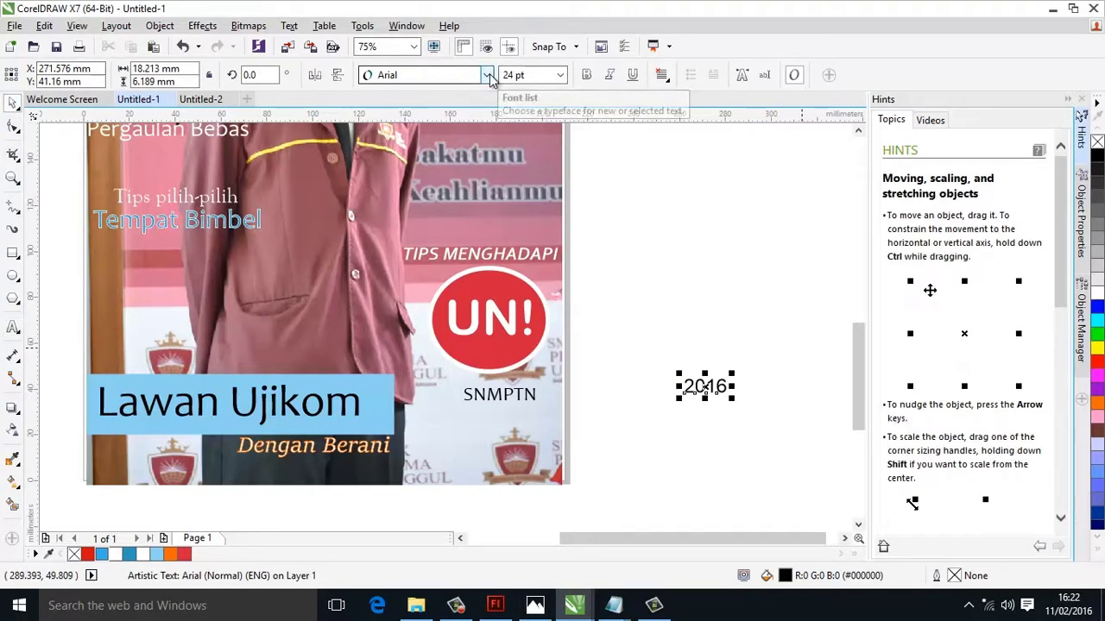
Change the font of the "2016" text to Book Antiqua.
click(488, 75)
scroll(505, 348, down, 5)
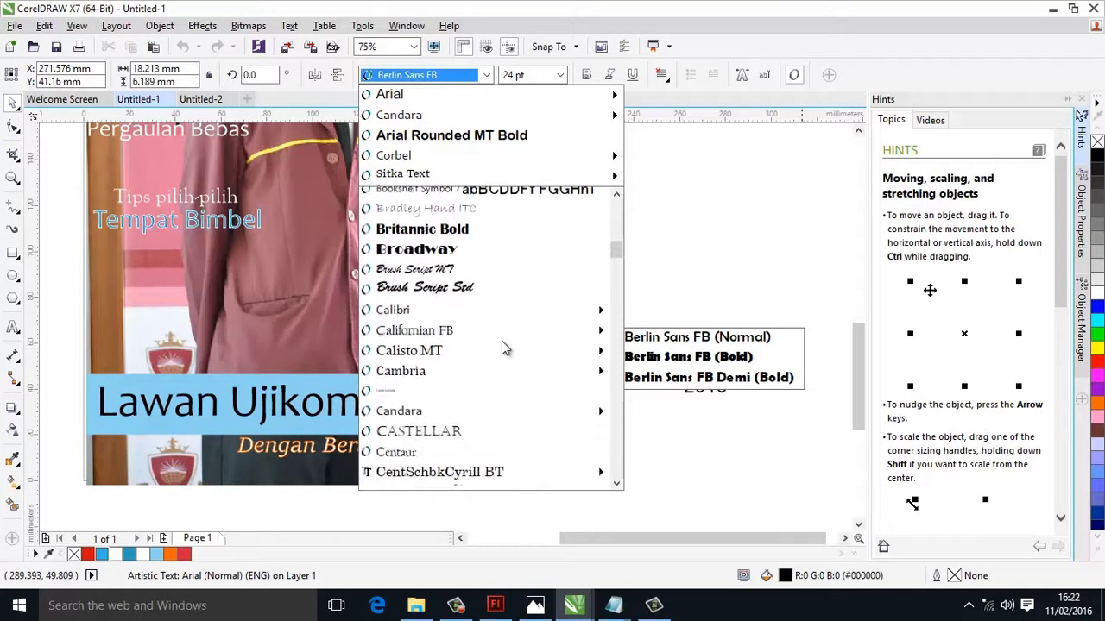
scroll(509, 285, up, 2)
mouse_move(609, 248)
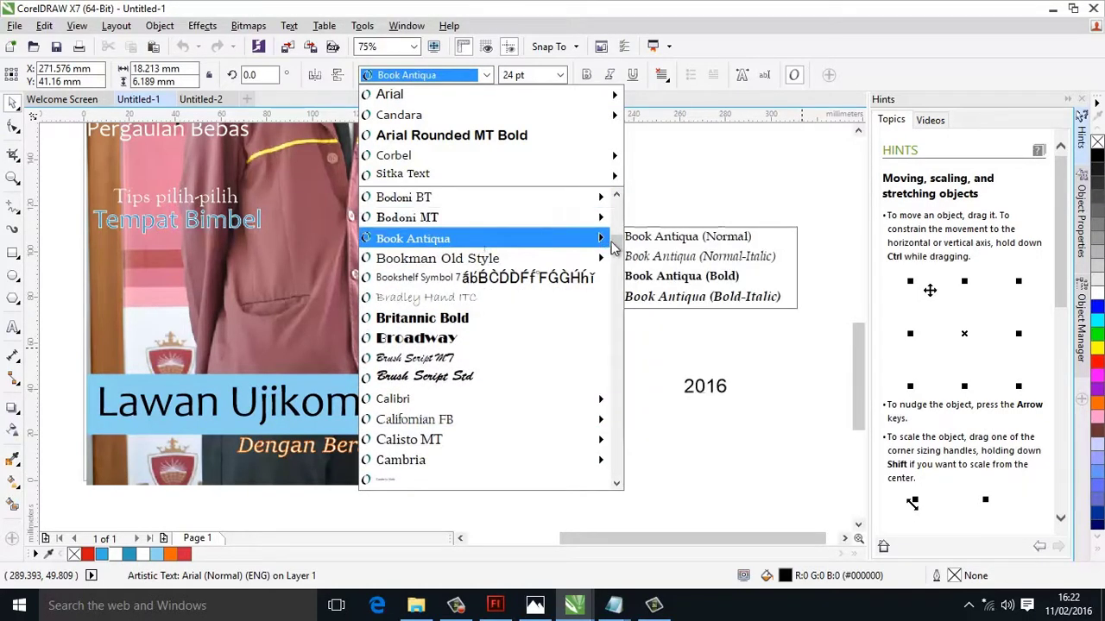
click(646, 279)
Place the "2016" text centred beneath "SNMPTN" and shrink it to about 18.3 pt.
drag(698, 386, 529, 417)
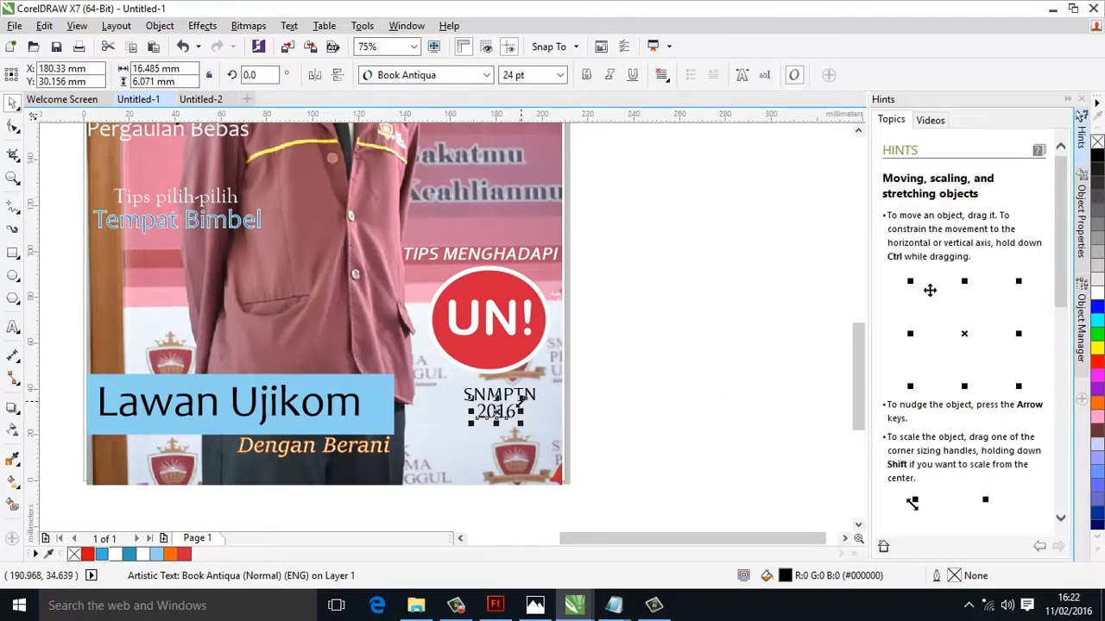
drag(521, 403, 520, 395)
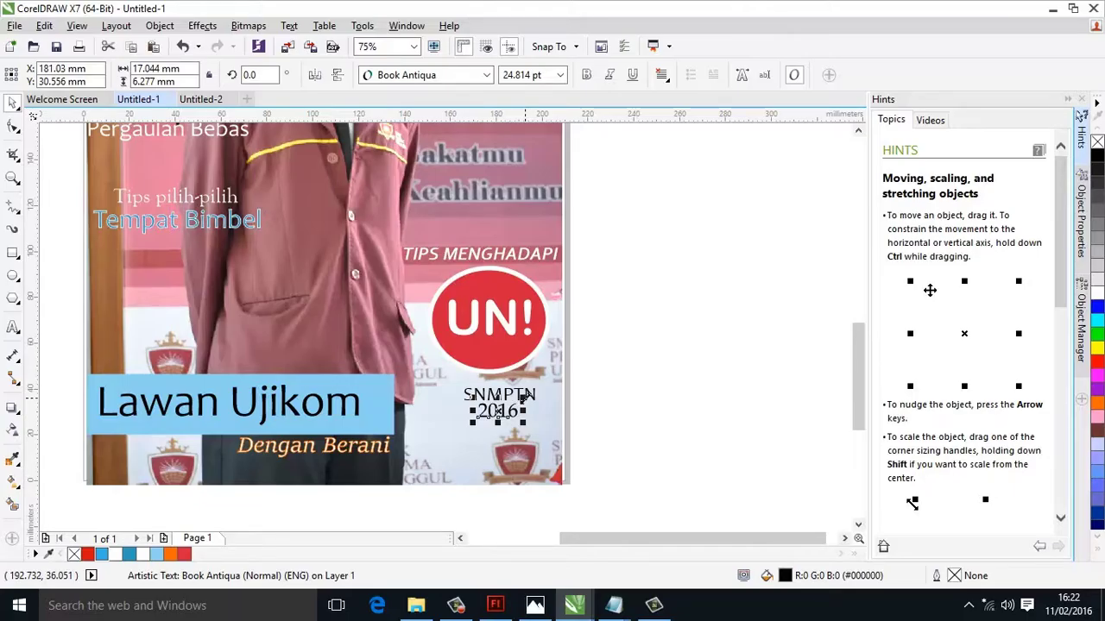
drag(523, 398, 520, 400)
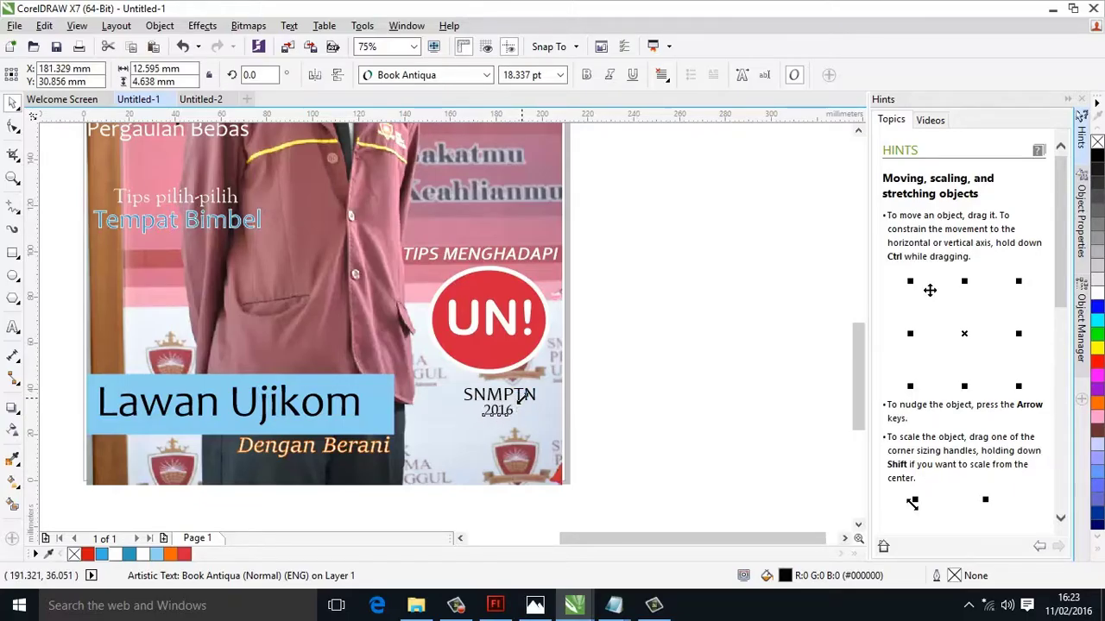
Add the artistic text "Telah Dibuka!" on the empty area beside the page.
click(22, 332)
click(656, 359)
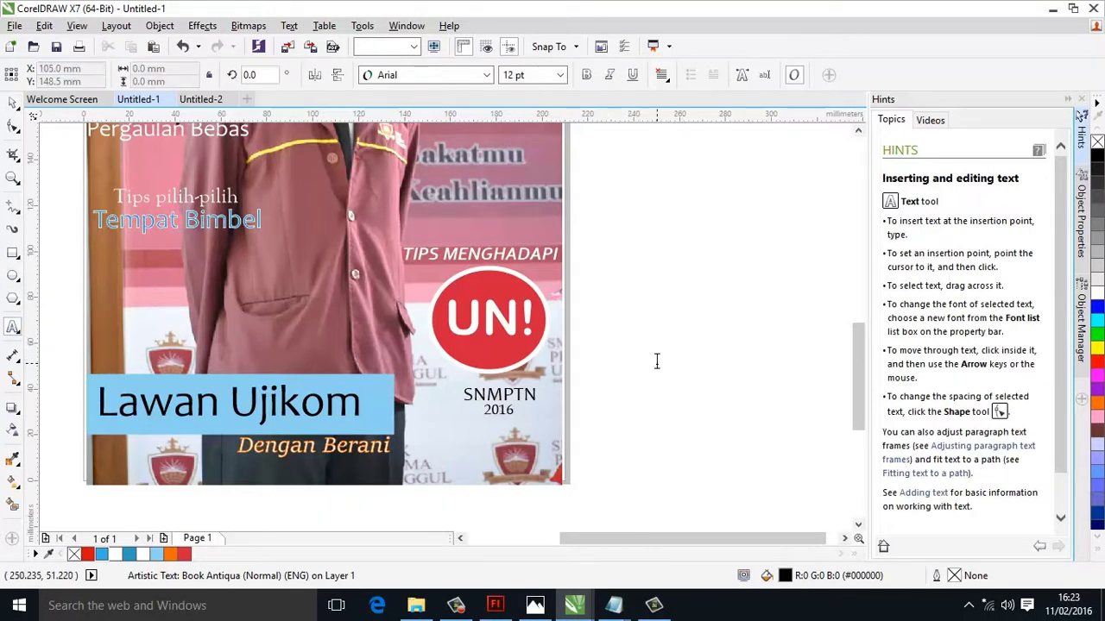
click(655, 361)
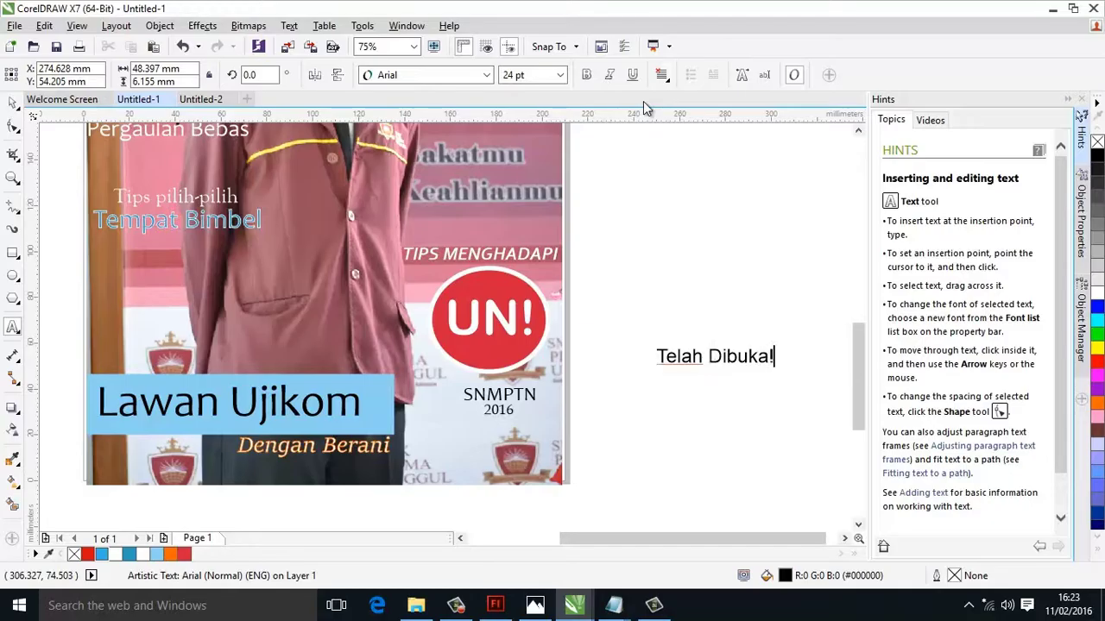
click(13, 103)
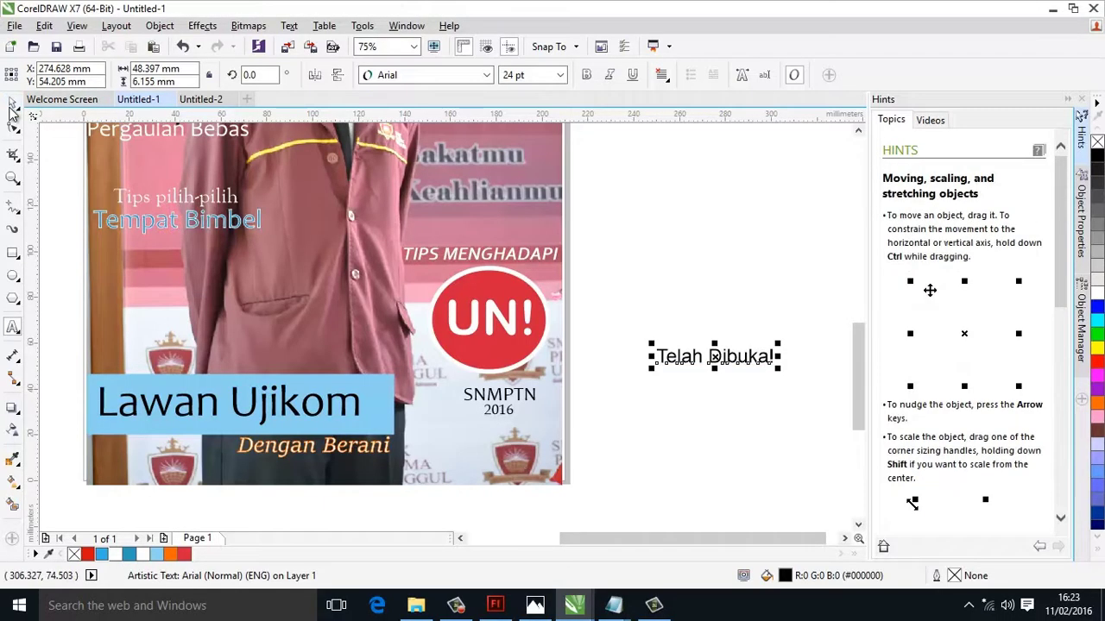
Set the "Telah Dibuka!" text to Candara and move it onto the cover beneath "2016".
click(483, 75)
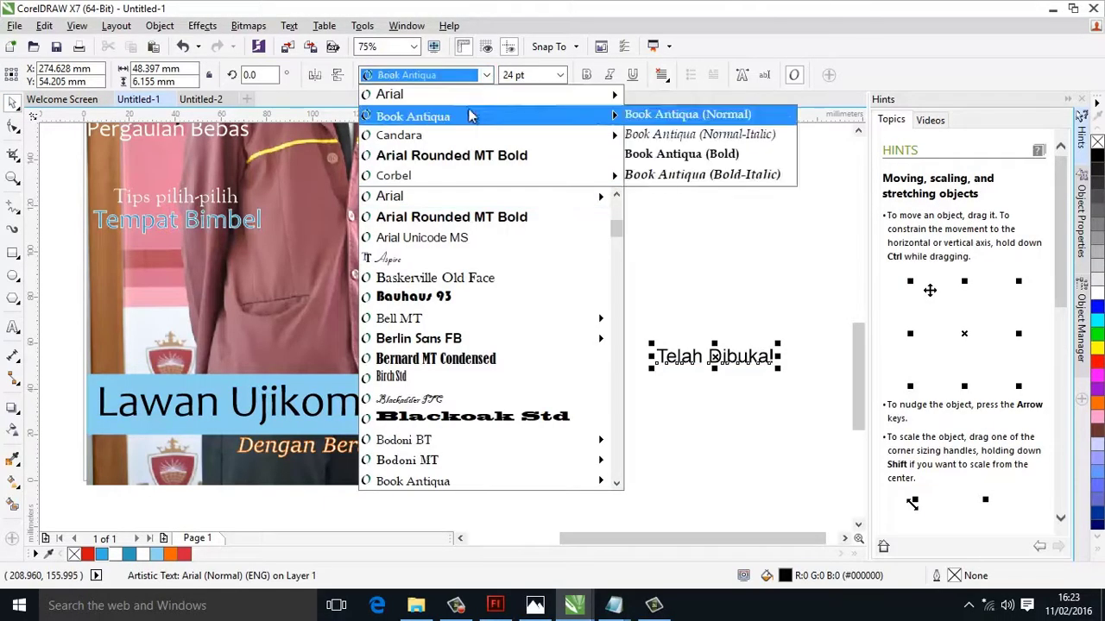
mouse_move(479, 138)
click(673, 133)
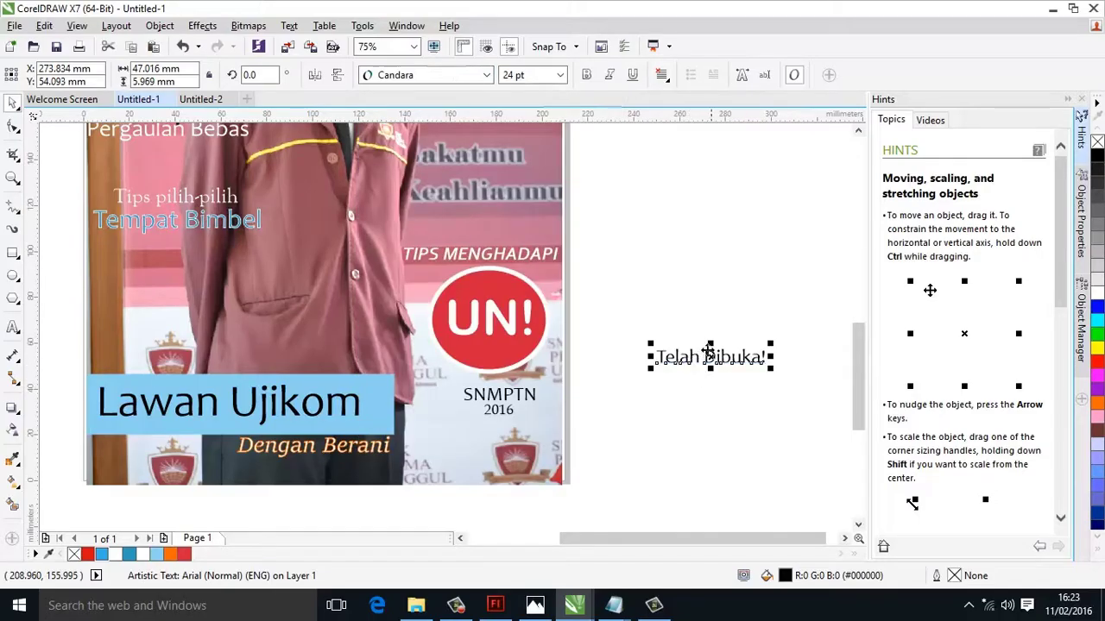
drag(702, 362, 477, 429)
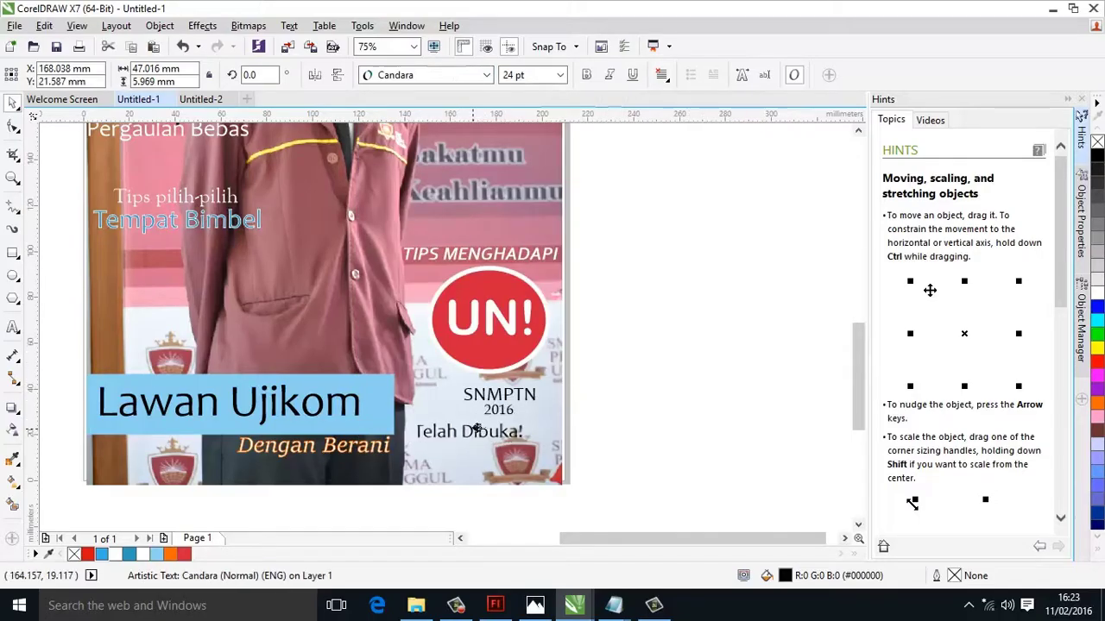
click(721, 389)
Open the Import dialog at the Background_Gambar folder and show its files as large icons.
scroll(672, 351, down, 2)
scroll(672, 357, down, 2)
scroll(671, 357, up, 2)
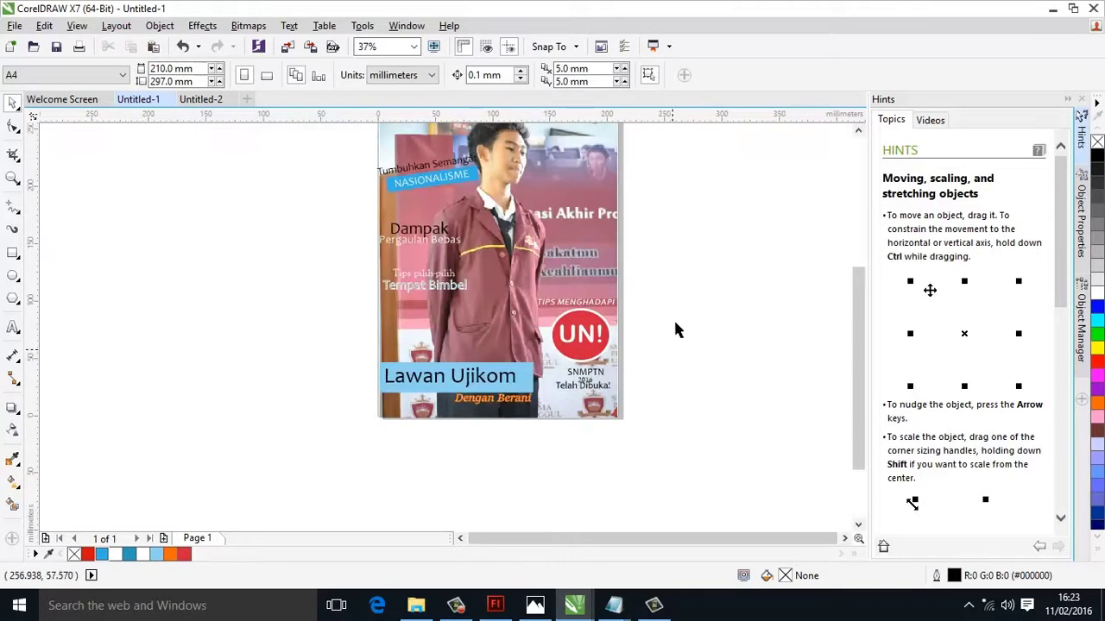
scroll(863, 328, up, 2)
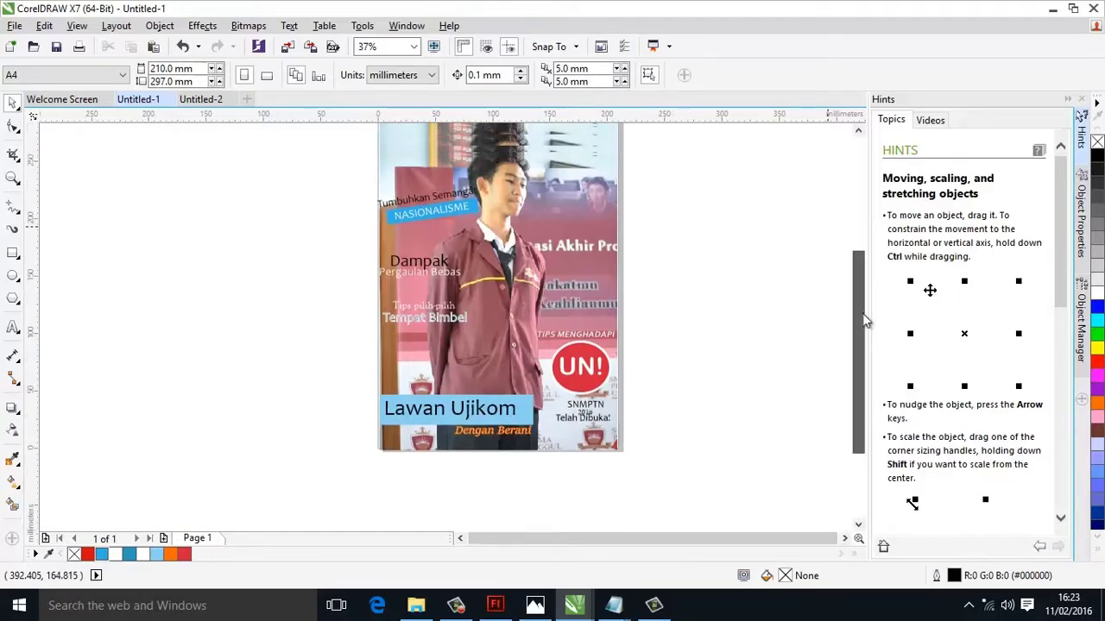
click(15, 25)
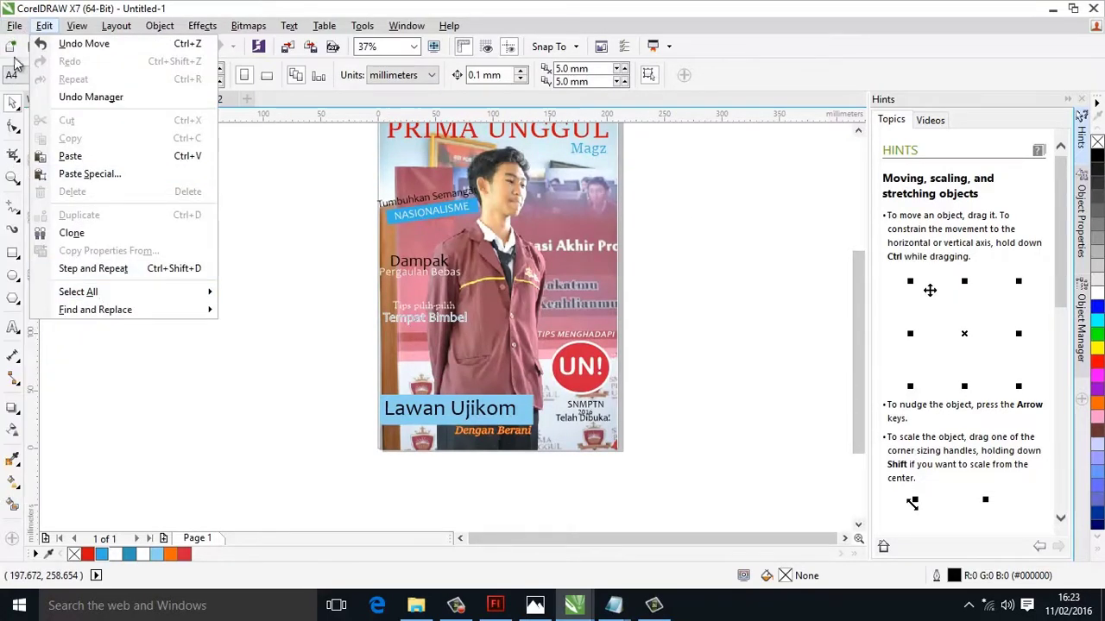
click(37, 277)
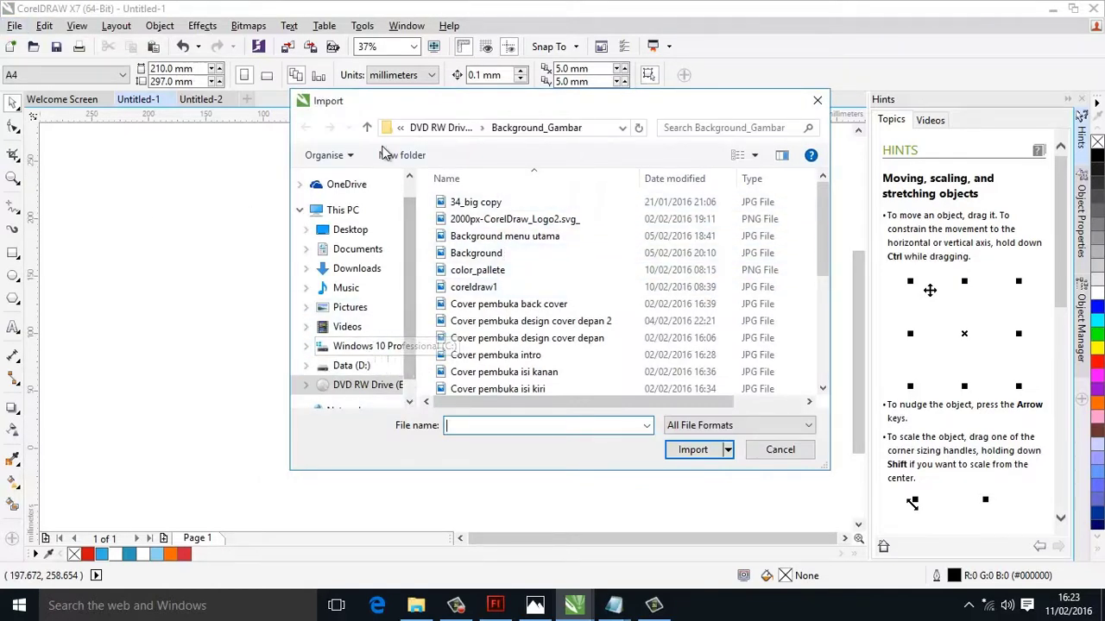
click(367, 127)
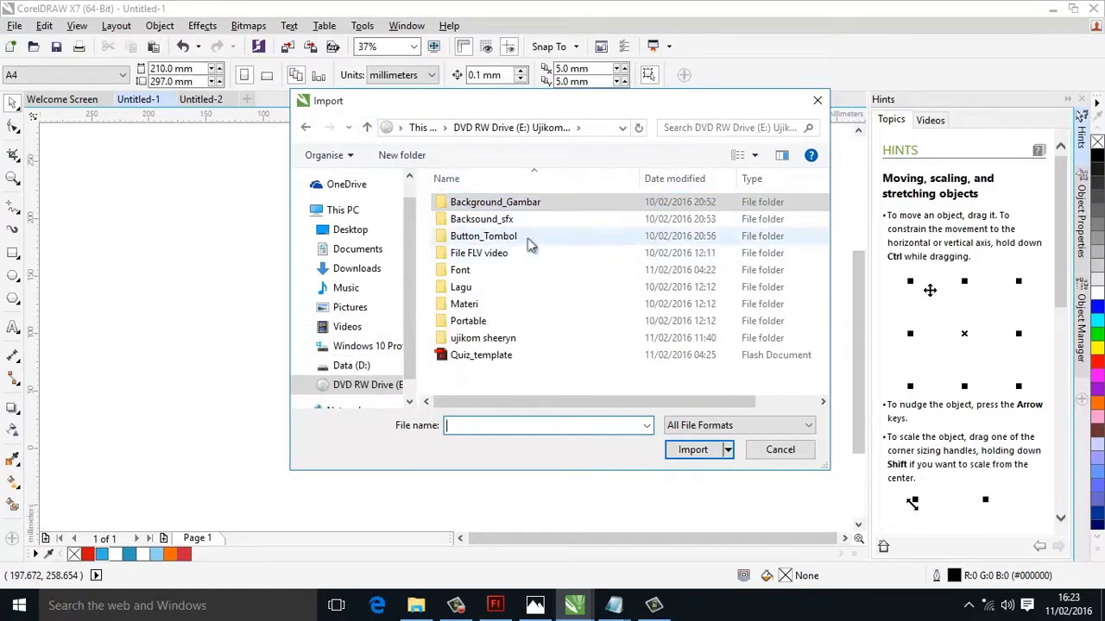
double_click(535, 204)
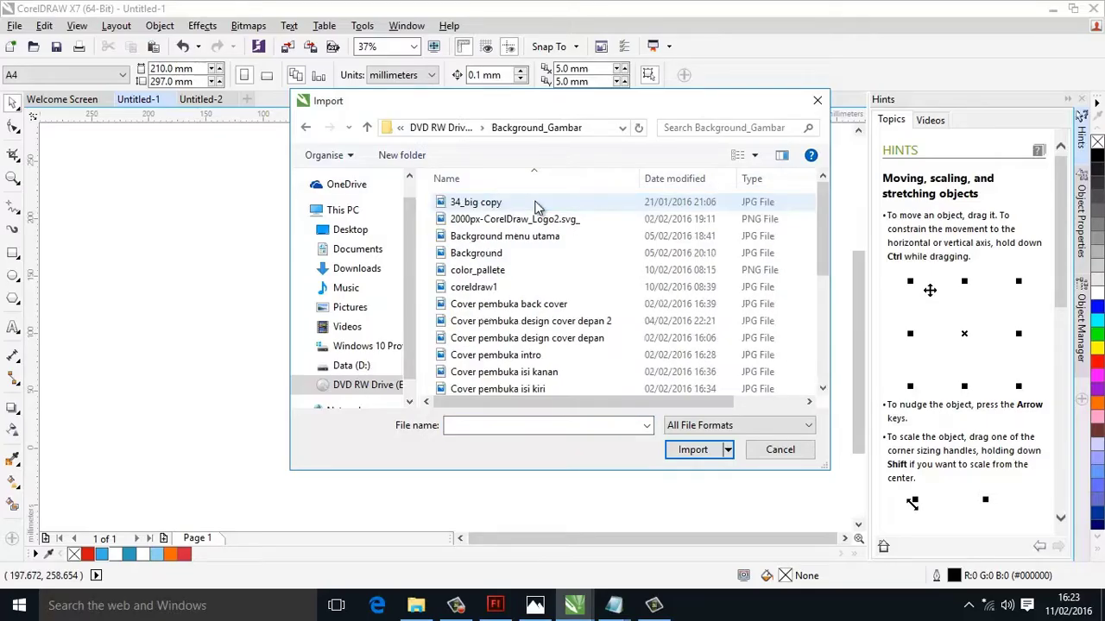
click(754, 155)
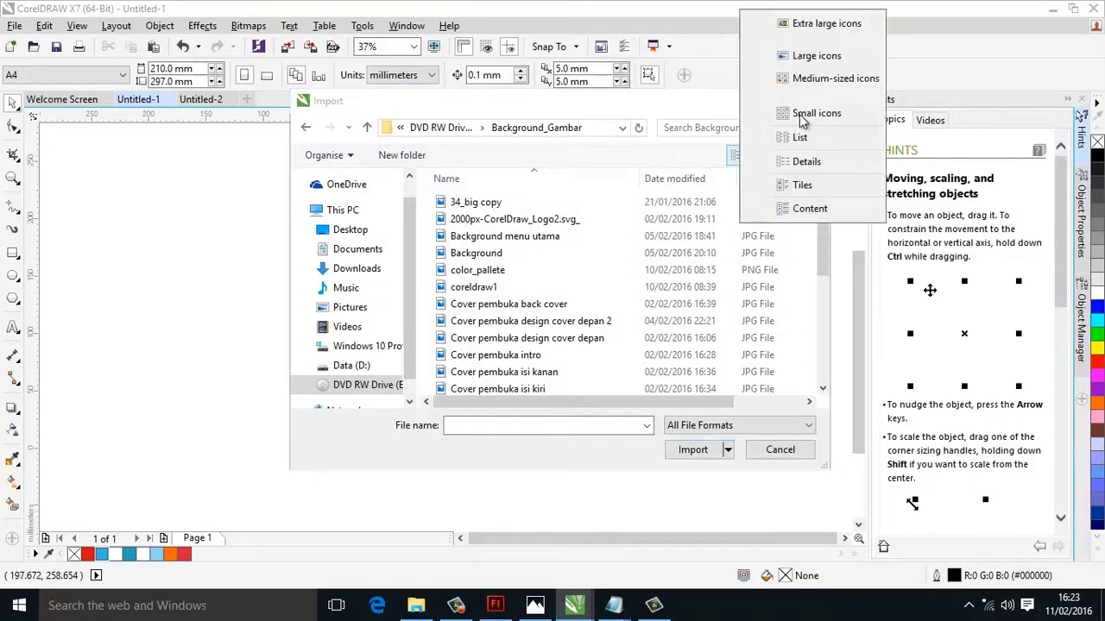
click(807, 57)
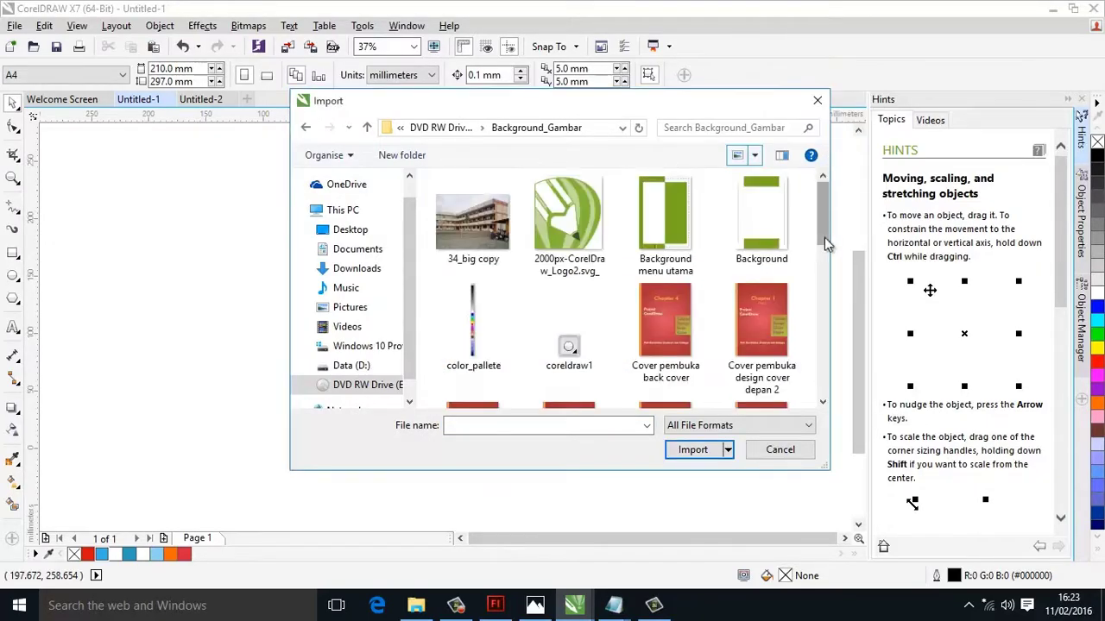
Import the images "prima unggul_jadi" and "Rinvem_barcode", placing the logo at the page's right edge and the barcode beside the page.
drag(825, 238, 825, 366)
click(677, 339)
ctrl+click(559, 330)
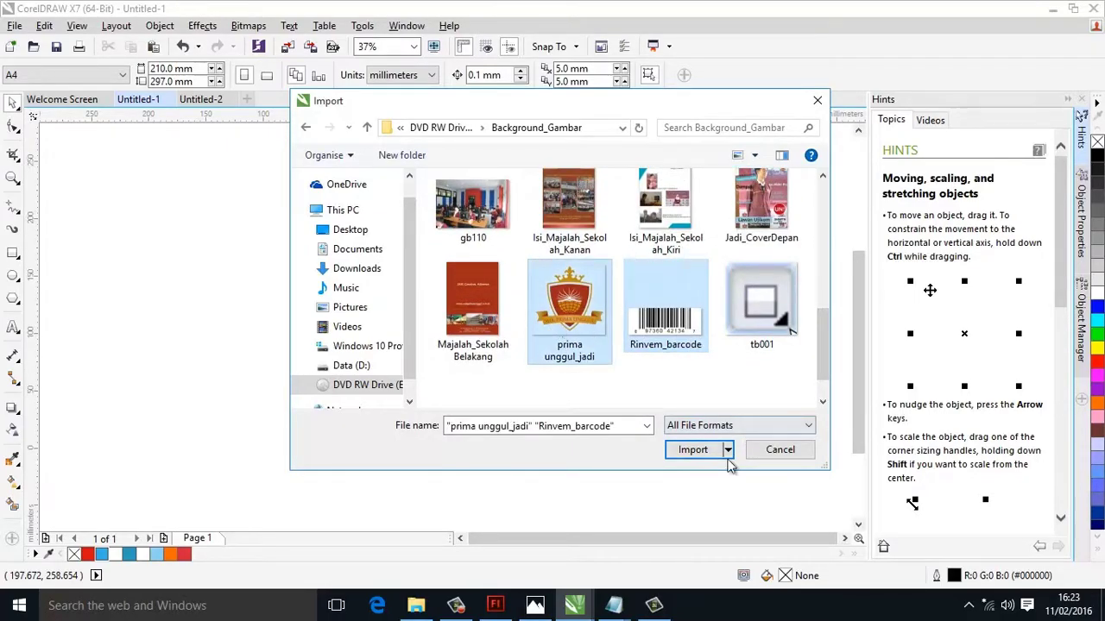
click(697, 460)
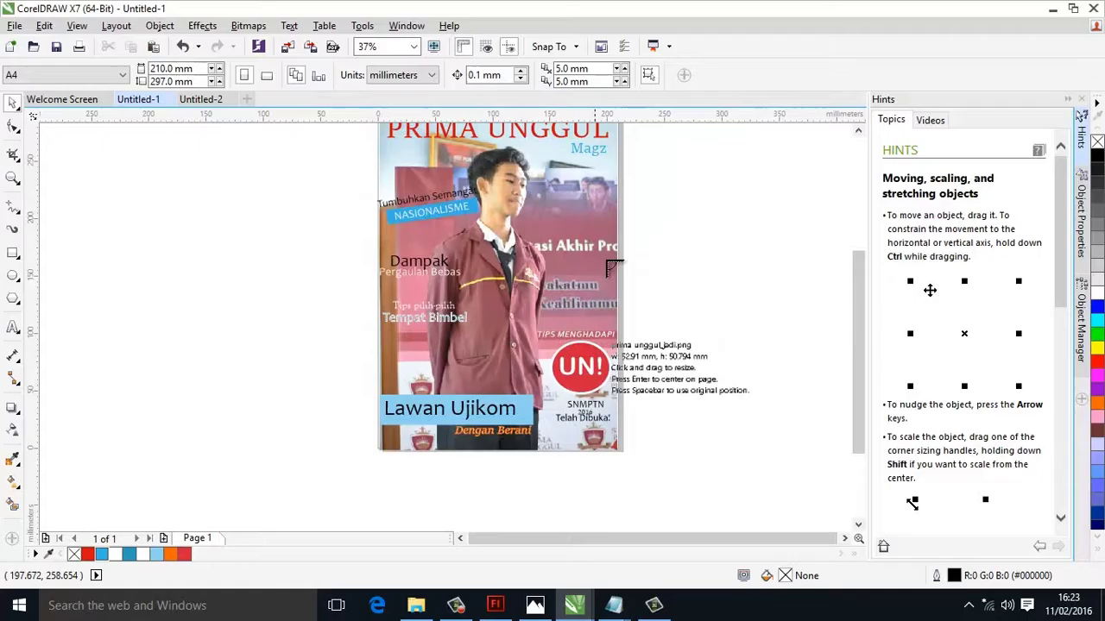
click(621, 207)
click(673, 354)
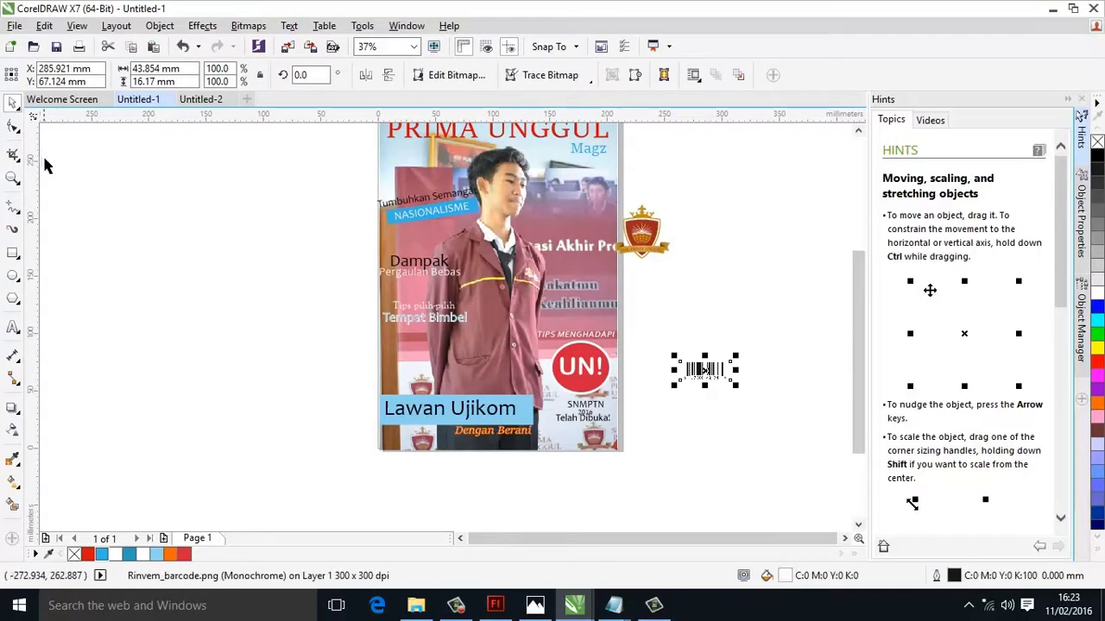
Scale the barcode image down to about 53.7% and move it onto the cover below "Telah Dibuka!".
click(12, 157)
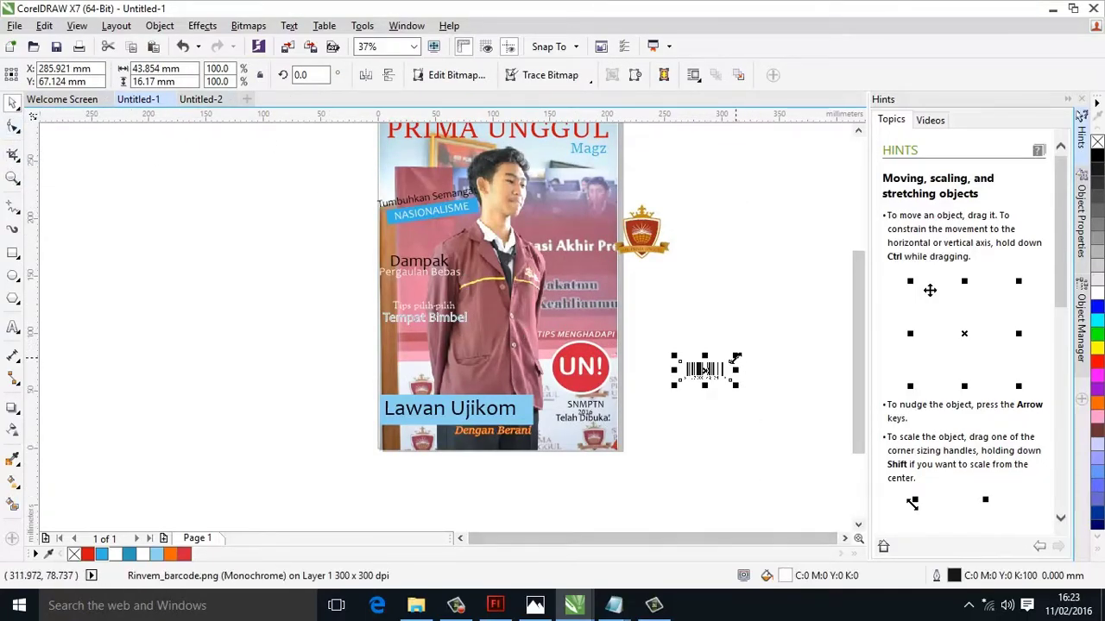
drag(728, 364, 699, 356)
scroll(695, 377, up, 4)
drag(857, 385, 857, 405)
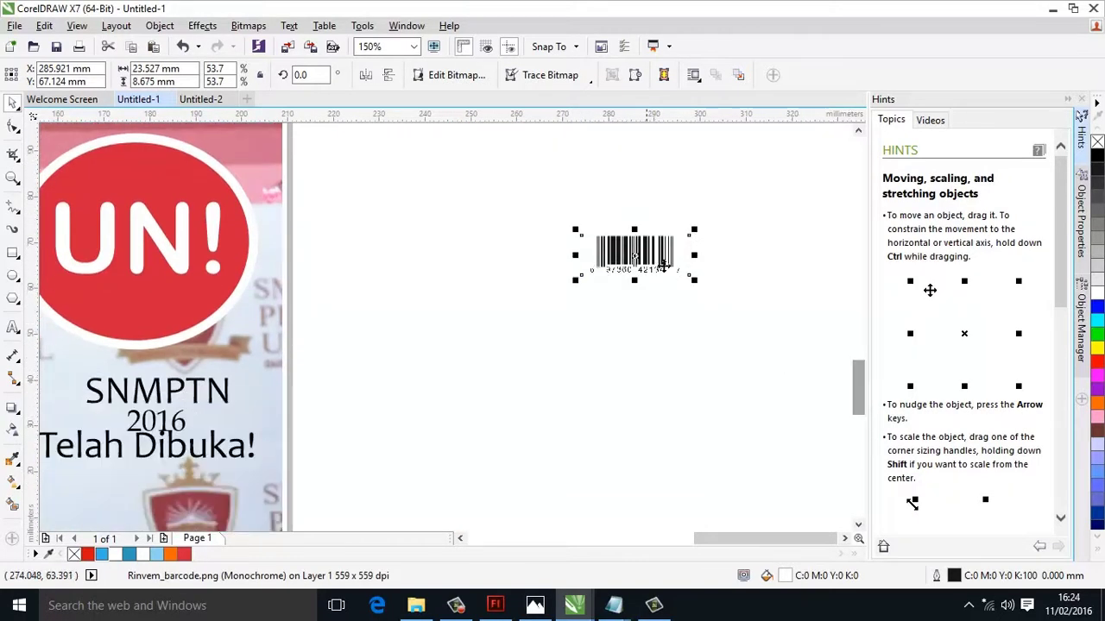
drag(197, 503, 174, 504)
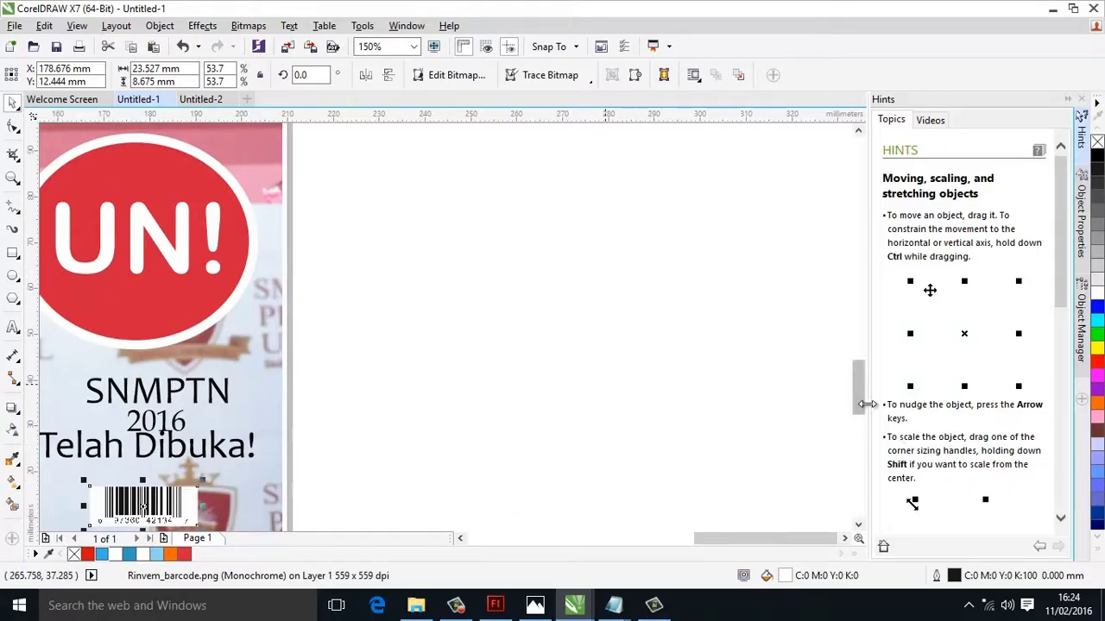
drag(858, 388, 857, 406)
drag(776, 545, 685, 486)
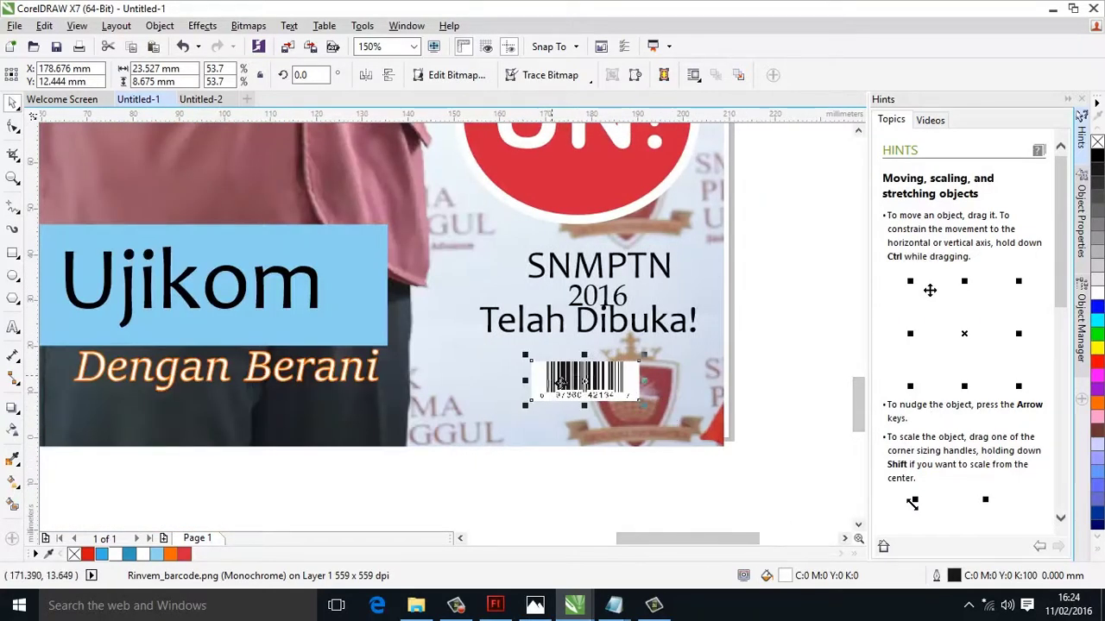
Move the school logo onto the upper part of the cover and scale it down to about 72%.
drag(861, 405, 877, 297)
drag(829, 412, 570, 321)
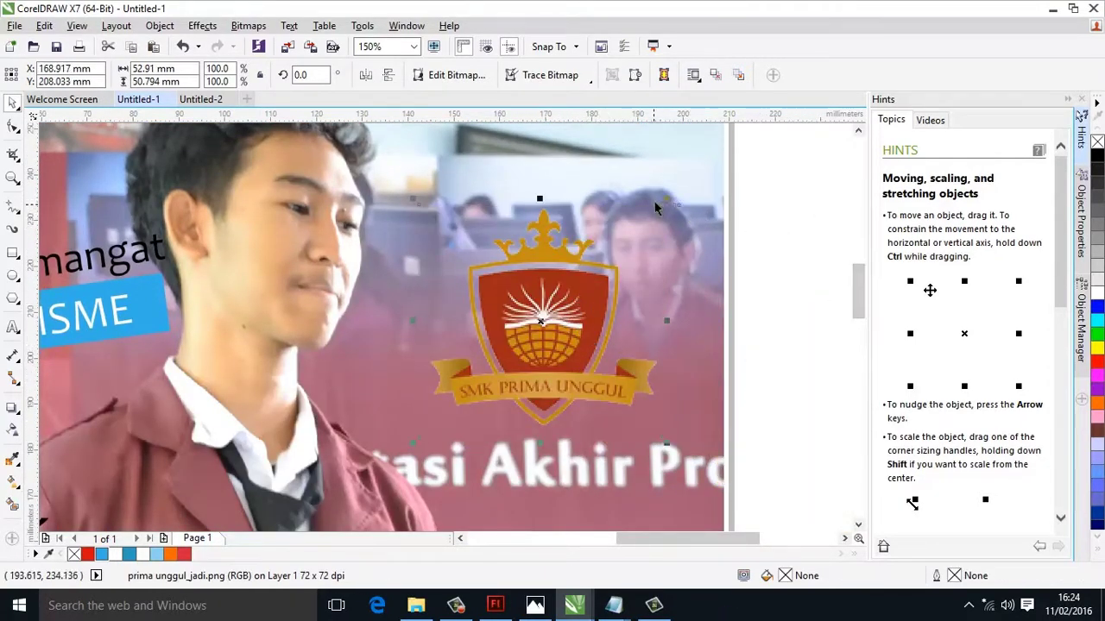
drag(664, 203, 633, 232)
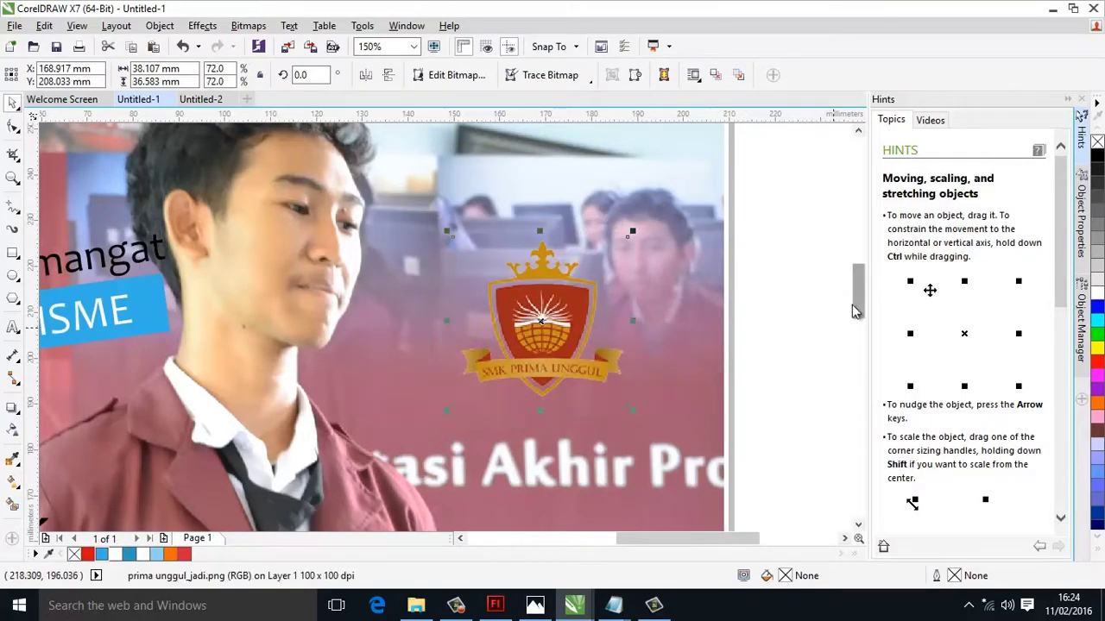
Place the school logo directly beneath "Magz" near the cover's right edge and deselect it.
drag(859, 310, 859, 289)
drag(512, 513, 609, 375)
click(800, 336)
scroll(800, 337, down, 4)
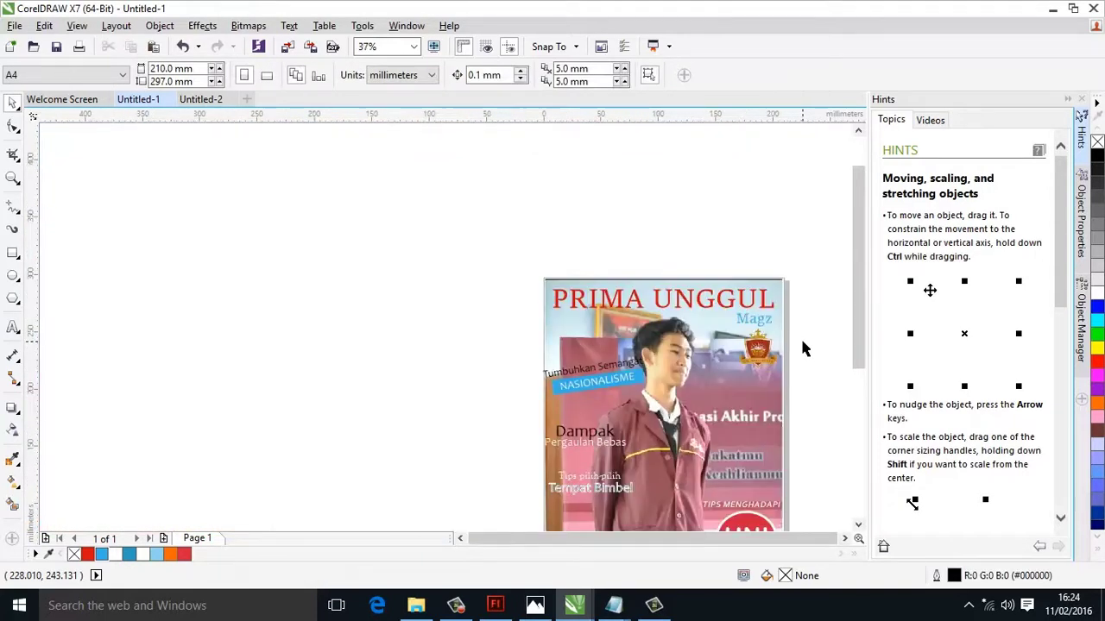
drag(859, 345, 859, 375)
Save the drawing as a CorelDRAW file named "cover depan".
click(14, 25)
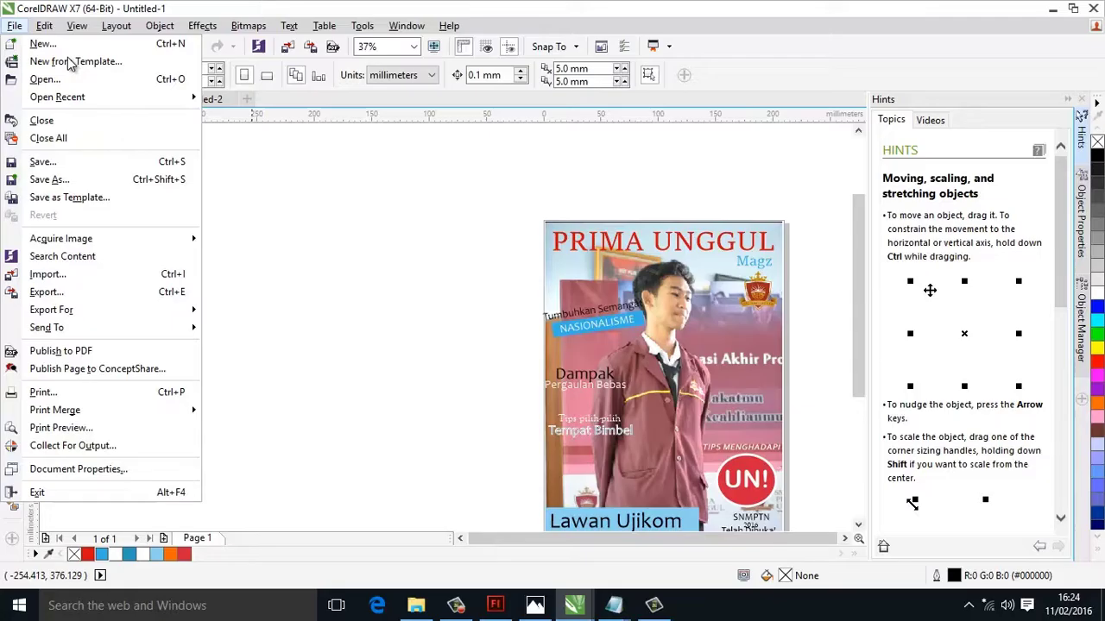
click(116, 165)
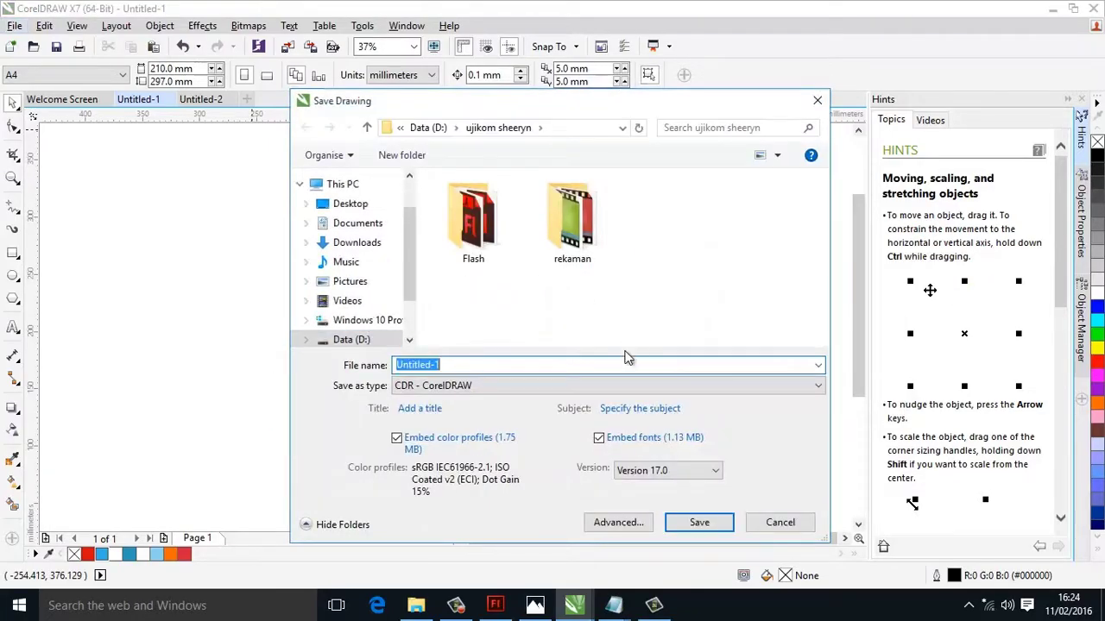
click(465, 365)
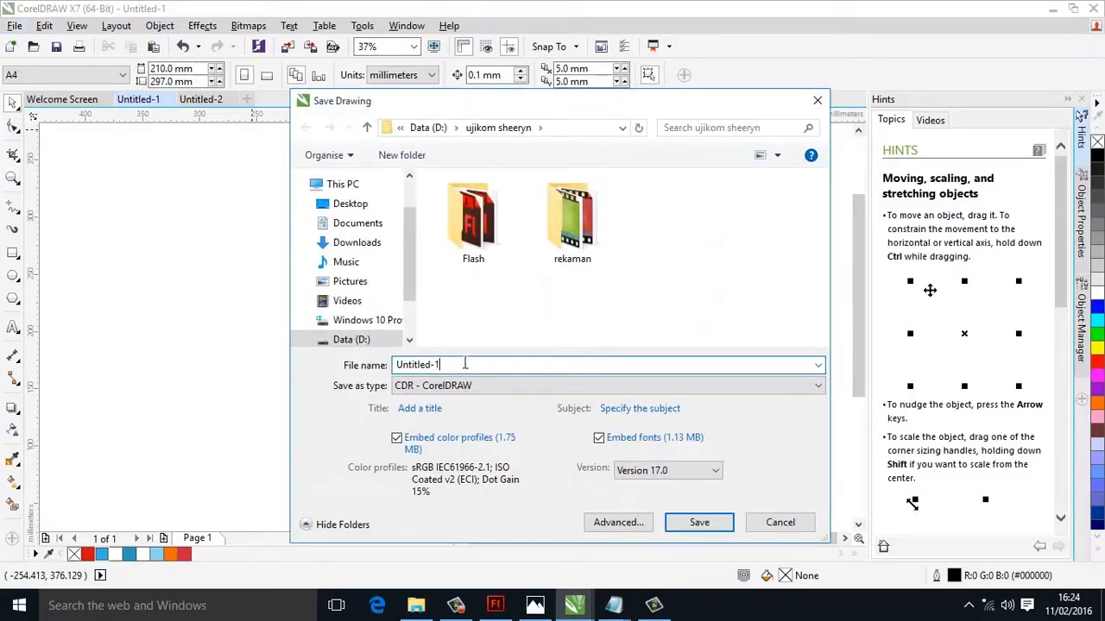
text(cover depan)
click(700, 522)
Export the cover as a JPEG named "cover depan" with the High quality JPEG preset.
click(44, 25)
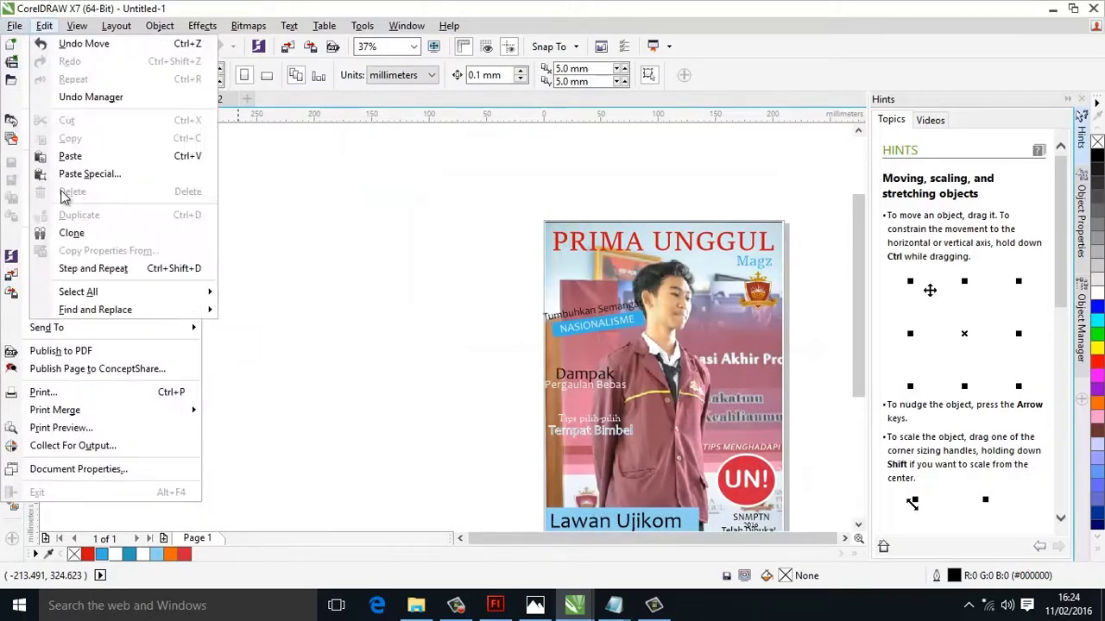
mouse_move(13, 27)
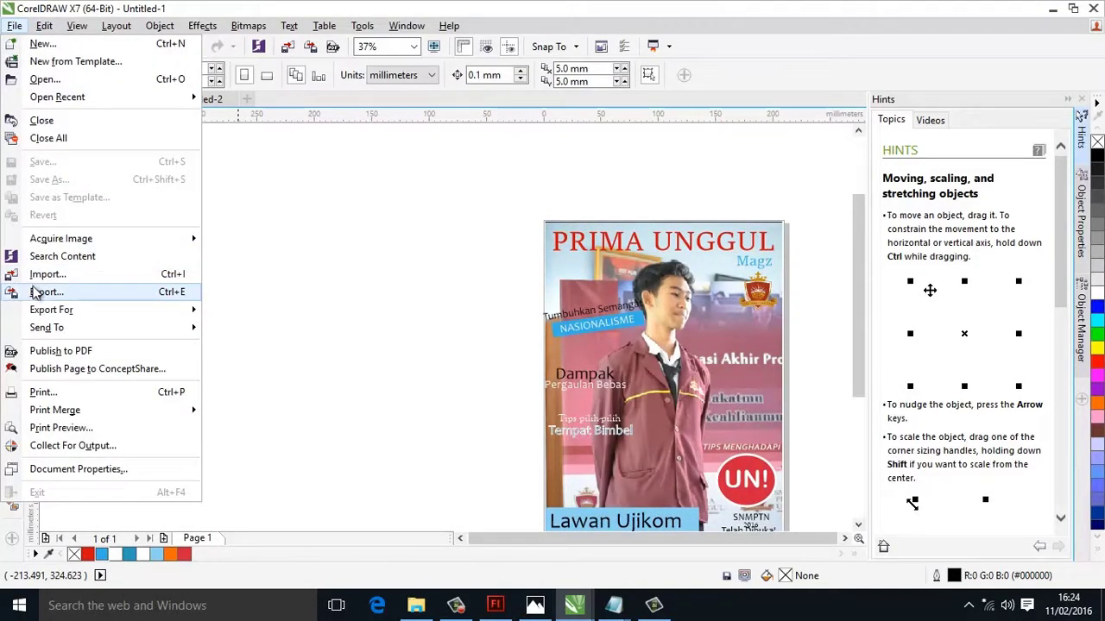
click(47, 292)
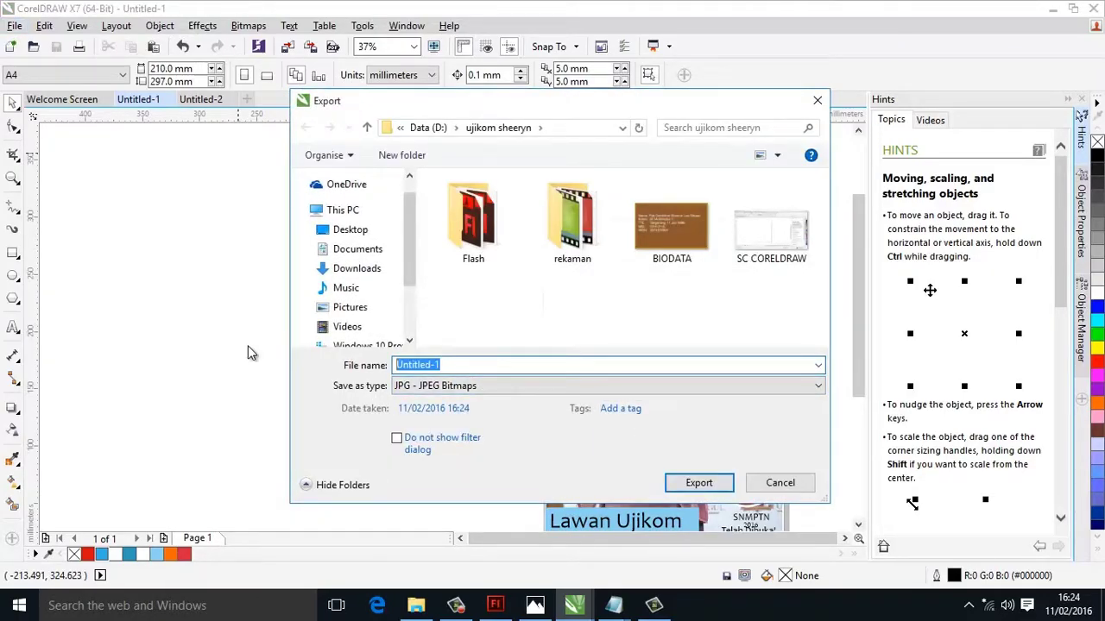
text(cover de)
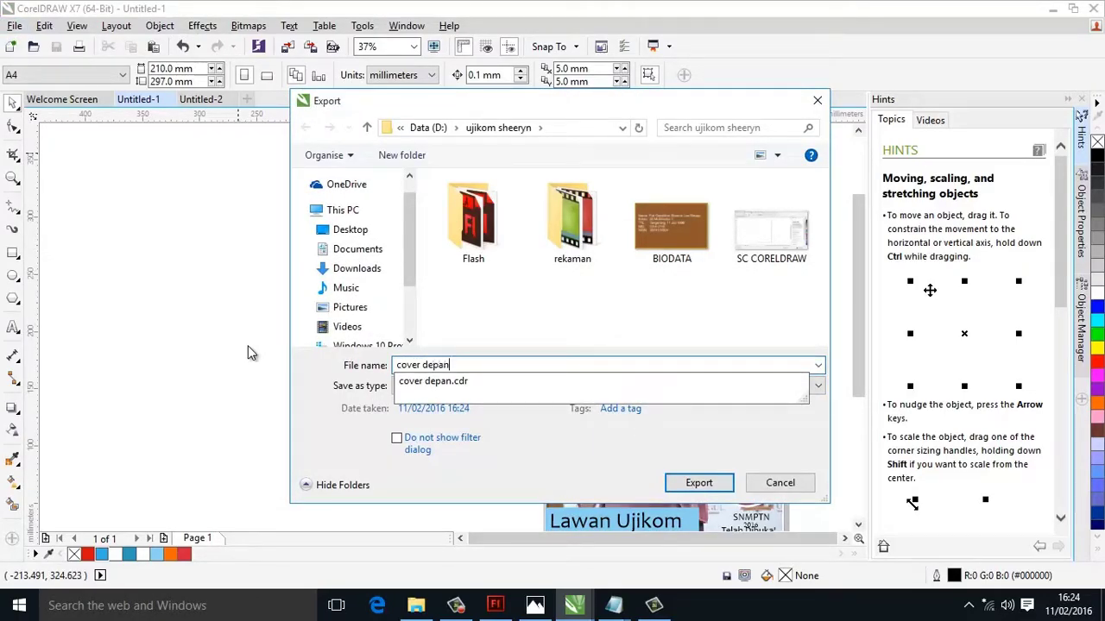
text(pan)
click(697, 483)
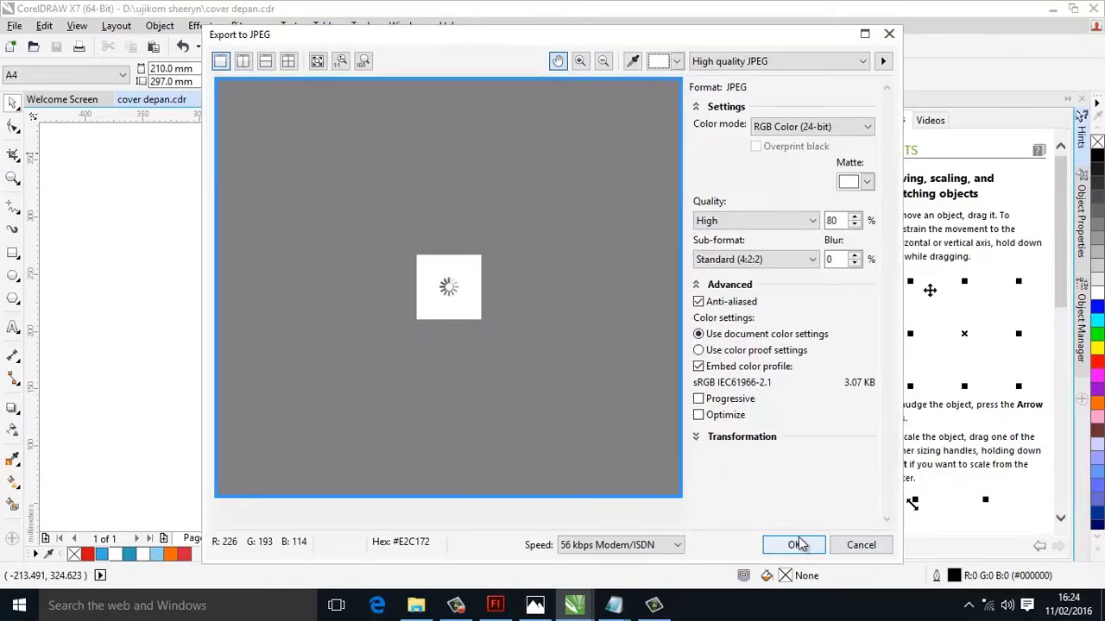
click(794, 548)
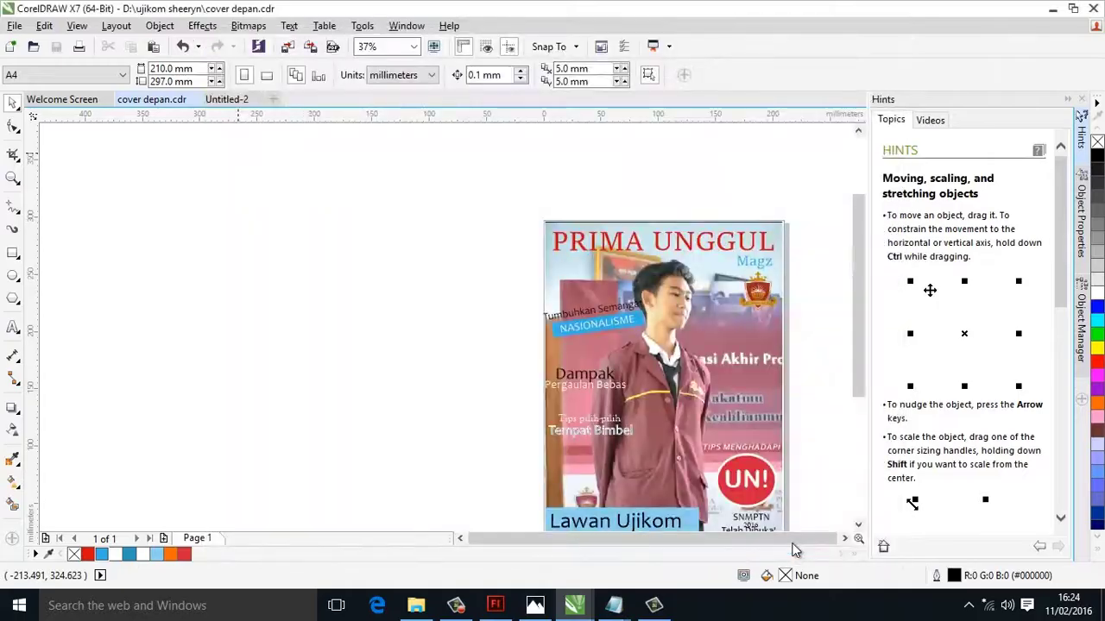
scroll(388, 356, down, 1)
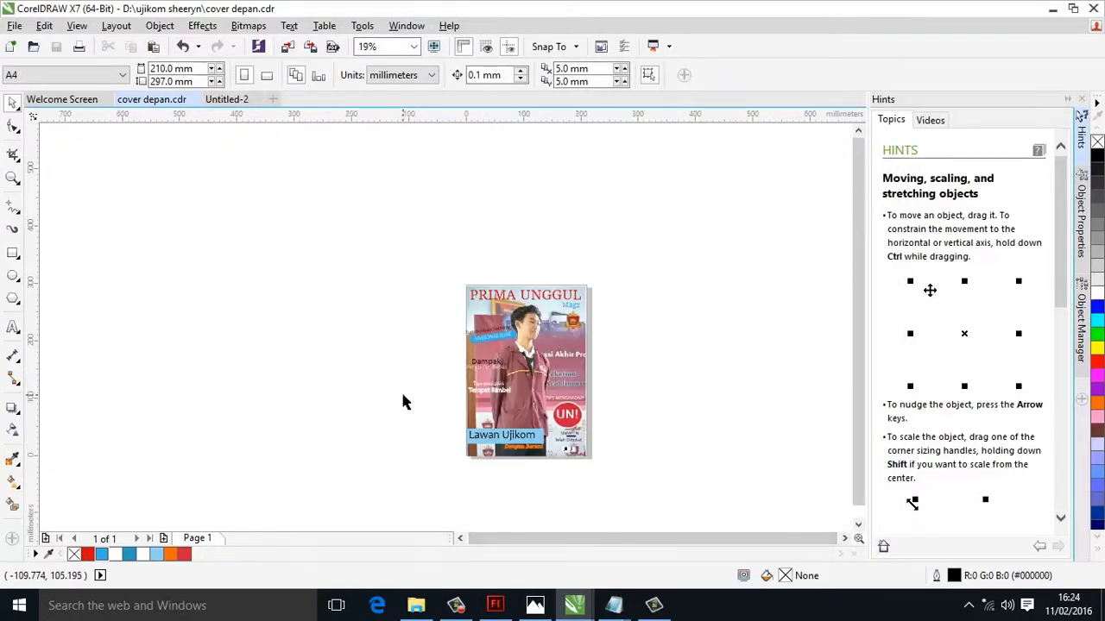